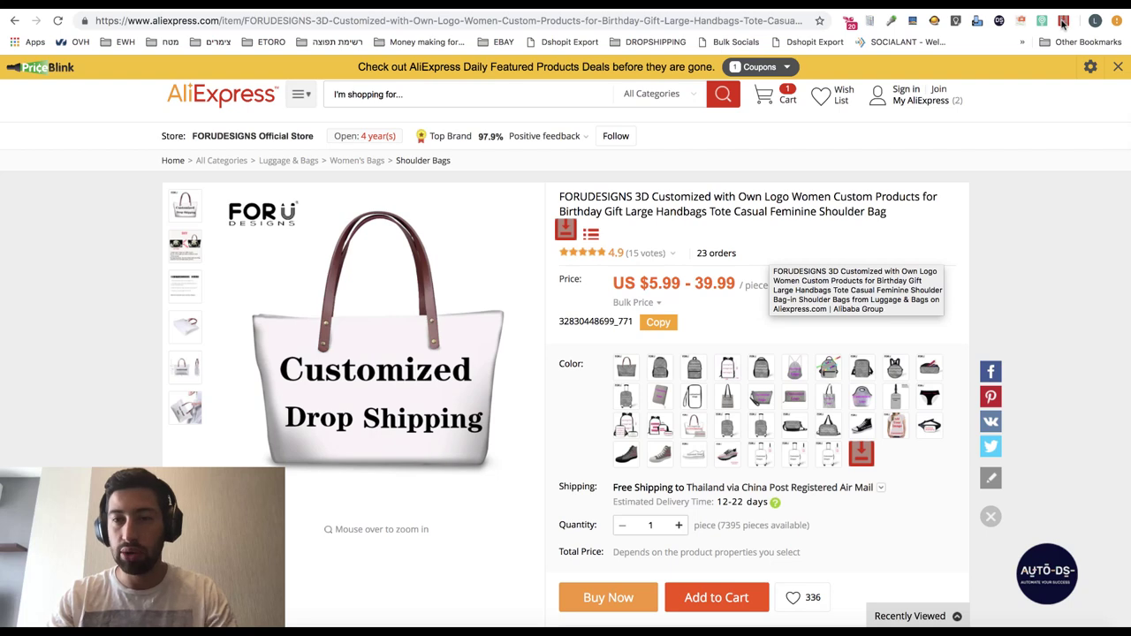
- Go back two pages to the Google results for the AliExpress product images downloader query and highlight the query
{"action": "left_click", "coordinate": [15, 20]}
{"action": "left_click", "coordinate": [14, 20]}
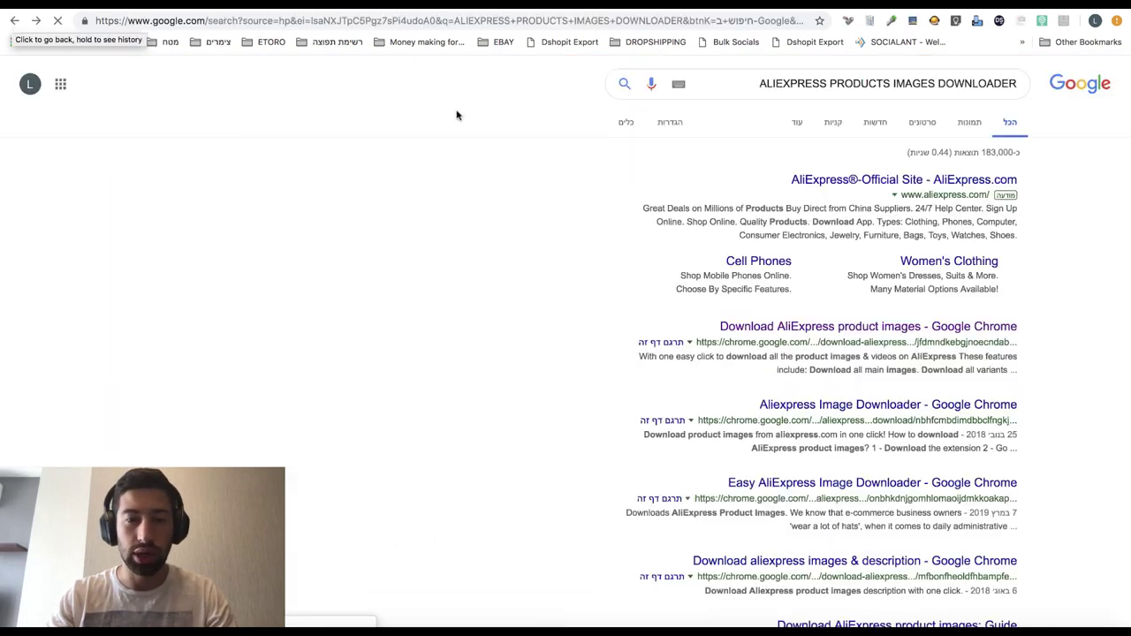
{"action": "left_click_drag", "start_coordinate": [760, 83], "coordinate": [1013, 81]}
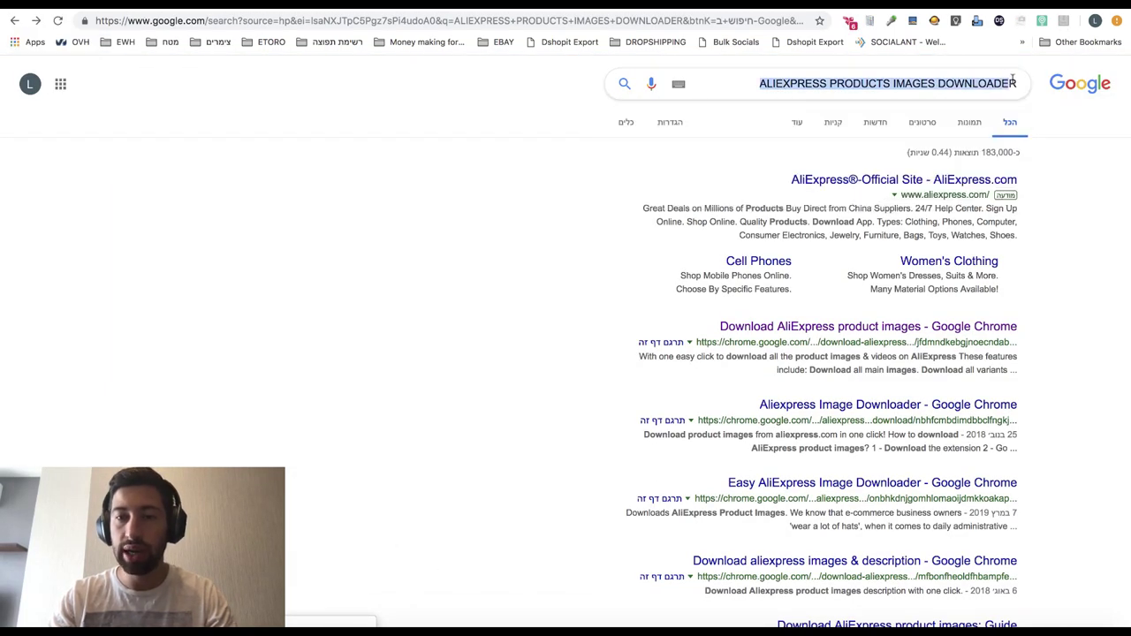
{"action": "left_click", "coordinate": [1051, 248]}
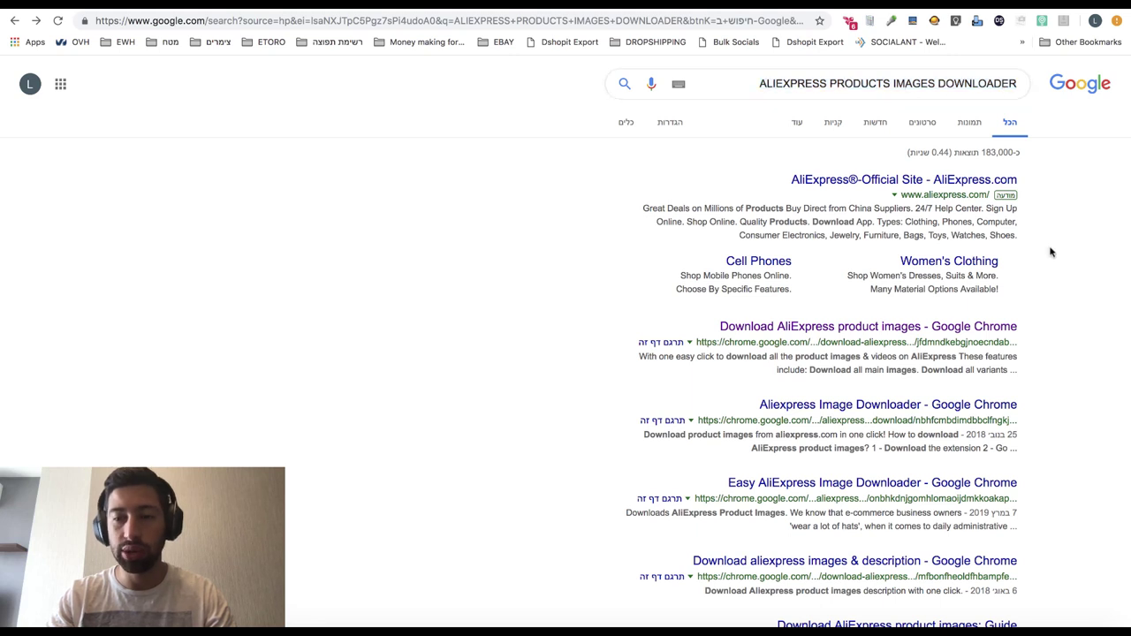
{"action": "scroll", "coordinate": [1043, 292], "scroll_direction": "down", "scroll_amount": 1}
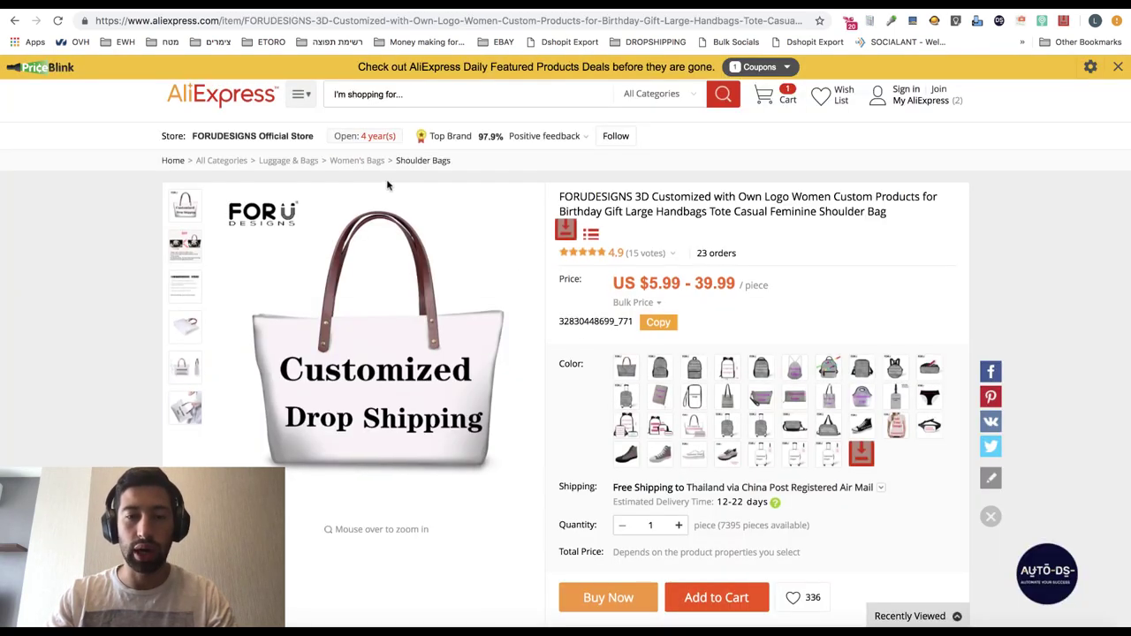
- Download all of the bag's Color swatch images as FORUDESIGNS jpgs with the red download-all icon
{"action": "scroll", "coordinate": [387, 185], "scroll_direction": "down", "scroll_amount": 2}
{"action": "scroll", "coordinate": [805, 225], "scroll_direction": "down", "scroll_amount": 1}
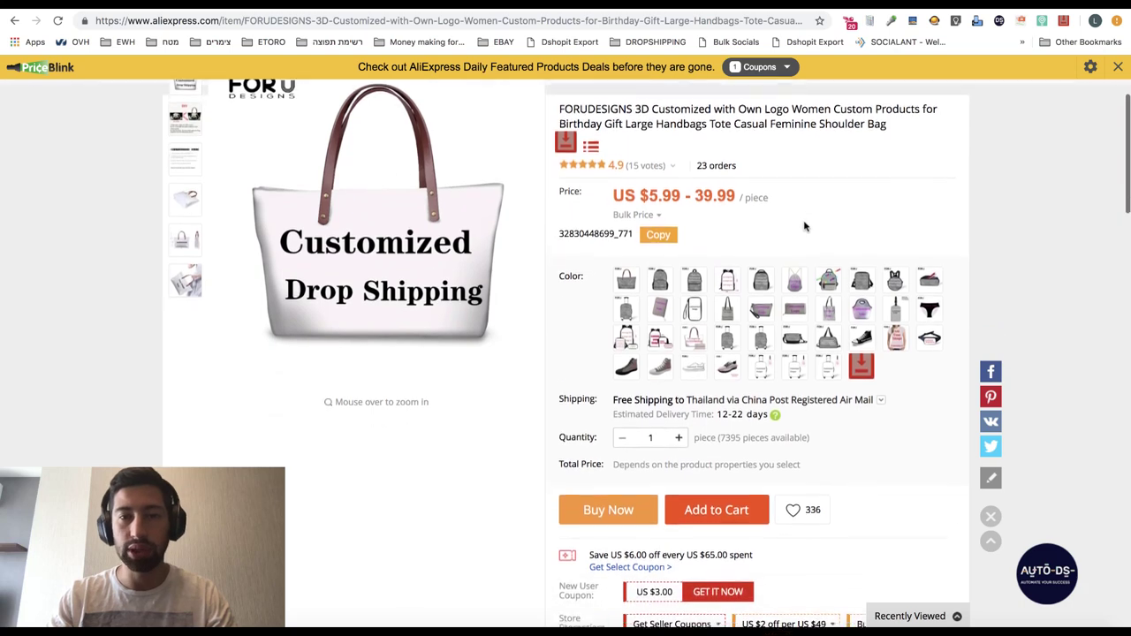
{"action": "scroll", "coordinate": [804, 226], "scroll_direction": "up", "scroll_amount": 1}
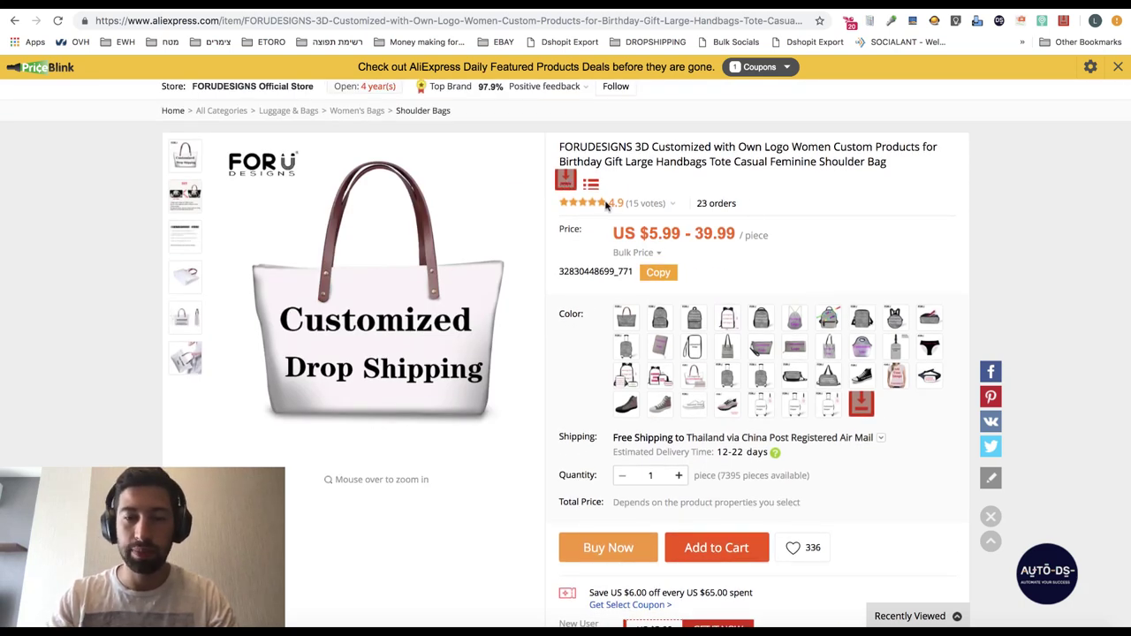
{"action": "left_click", "coordinate": [862, 404]}
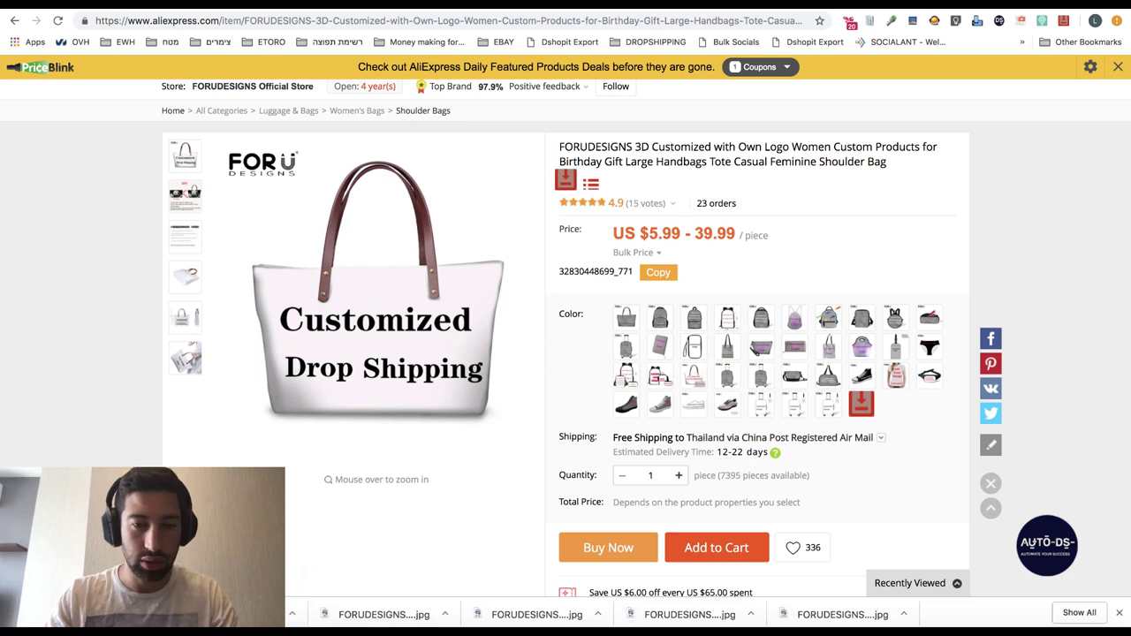
- Review the downloaded jpgs in Finder's enlarged variants folder, closing Downloads, then return to Chrome
{"action": "key", "text": "super+Tab"}
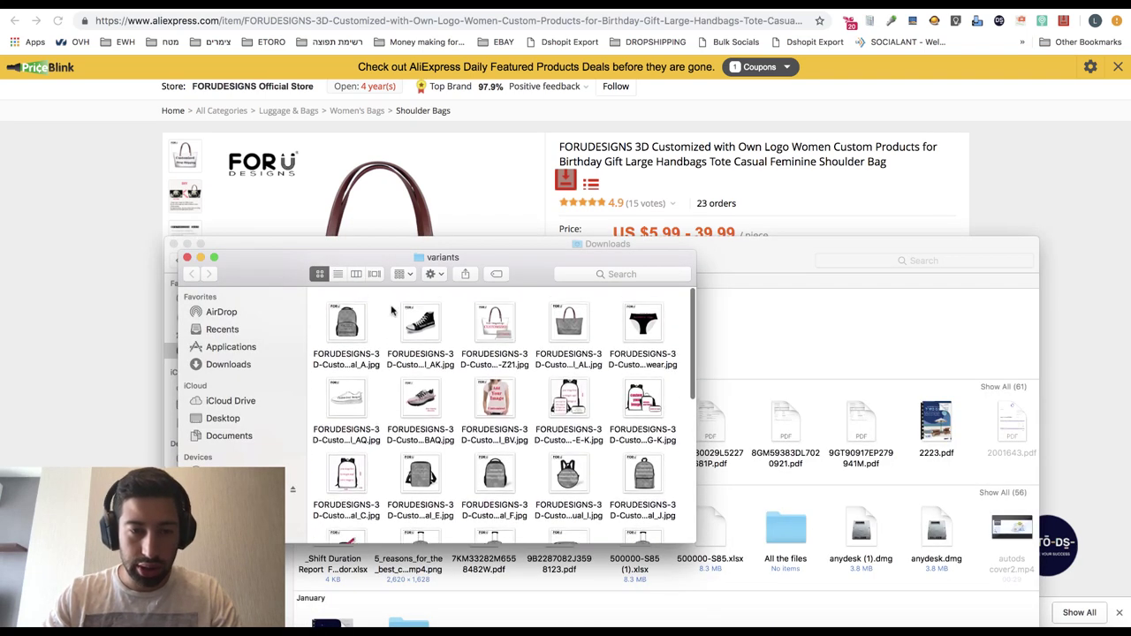
{"action": "left_click", "coordinate": [174, 246]}
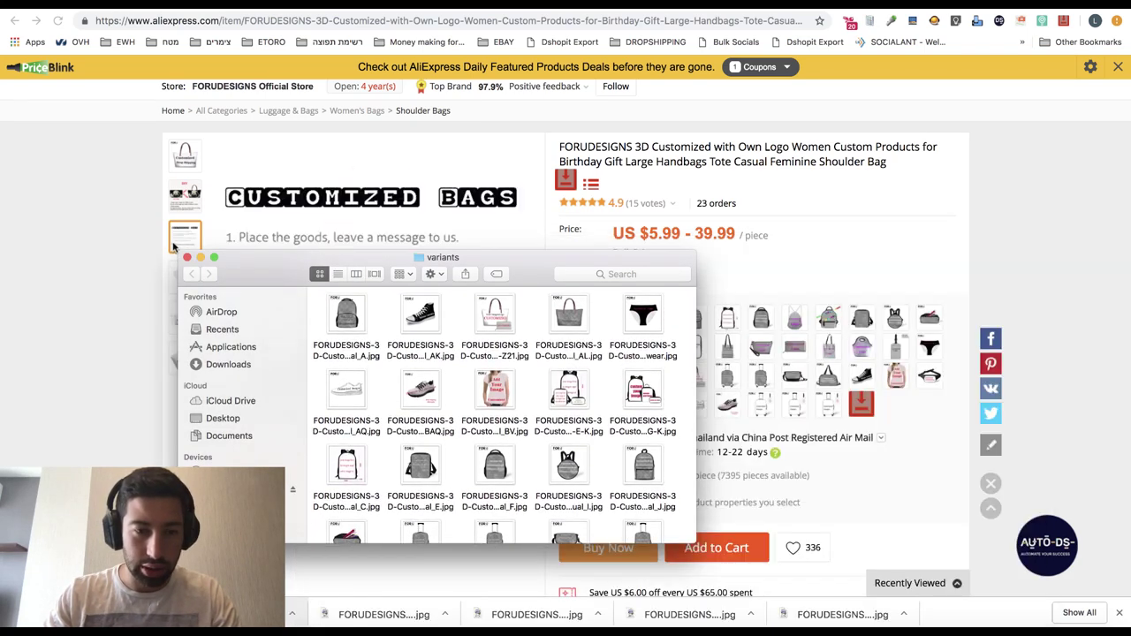
{"action": "double_click", "coordinate": [305, 257]}
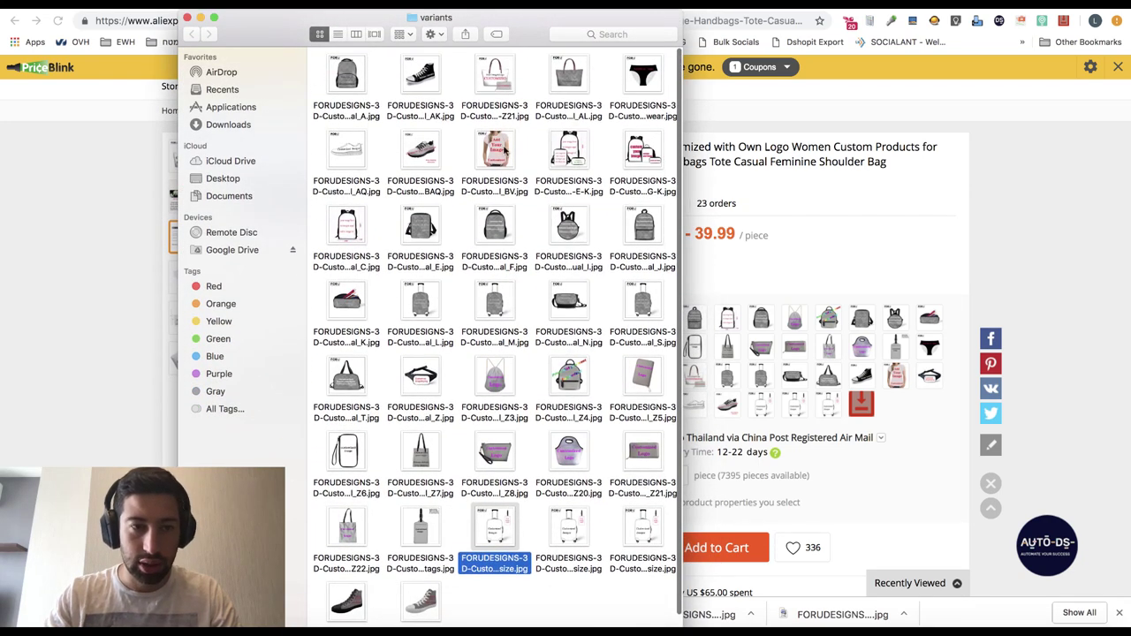
{"action": "left_click", "coordinate": [18, 272]}
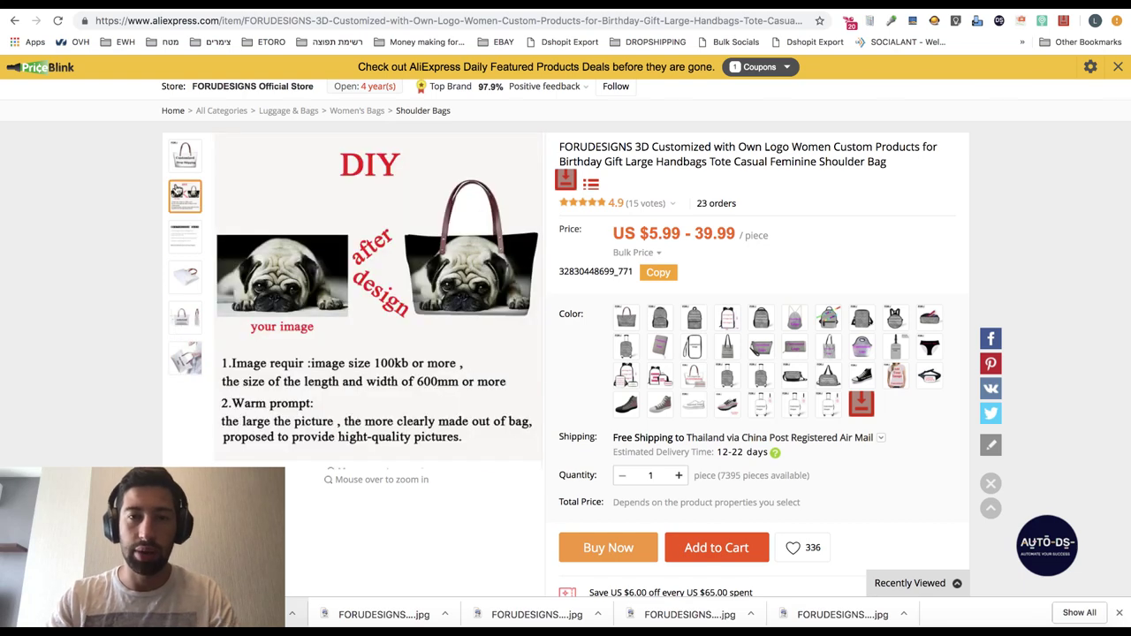
{"action": "scroll", "coordinate": [190, 230], "scroll_direction": "up", "scroll_amount": 2}
{"action": "scroll", "coordinate": [308, 299], "scroll_direction": "down", "scroll_amount": 3}
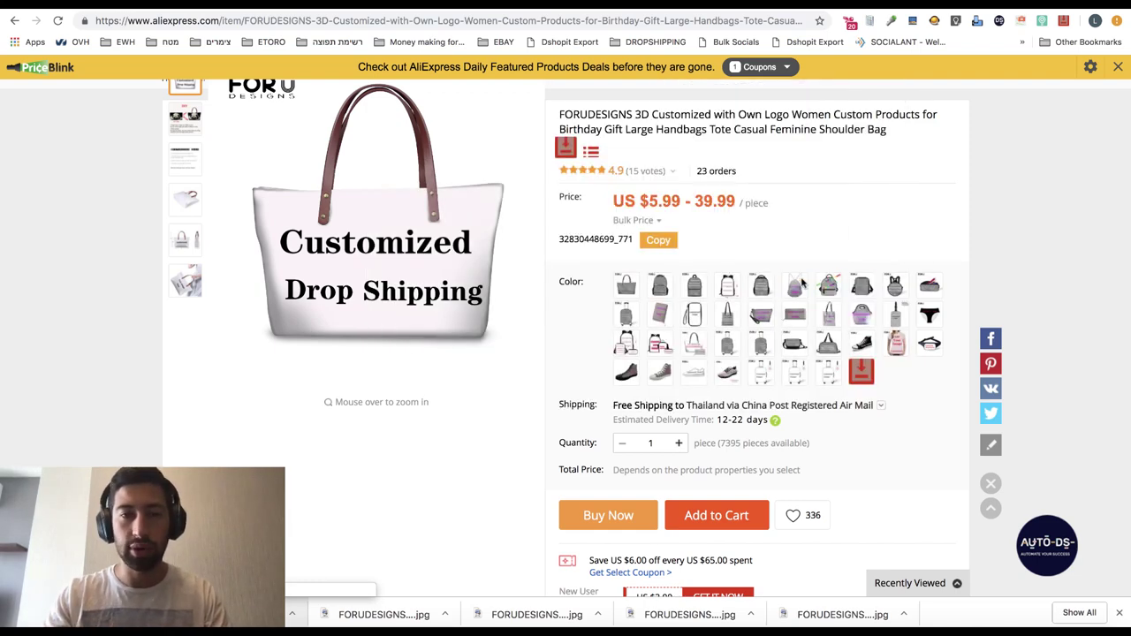
{"action": "scroll", "coordinate": [742, 256], "scroll_direction": "up", "scroll_amount": 1}
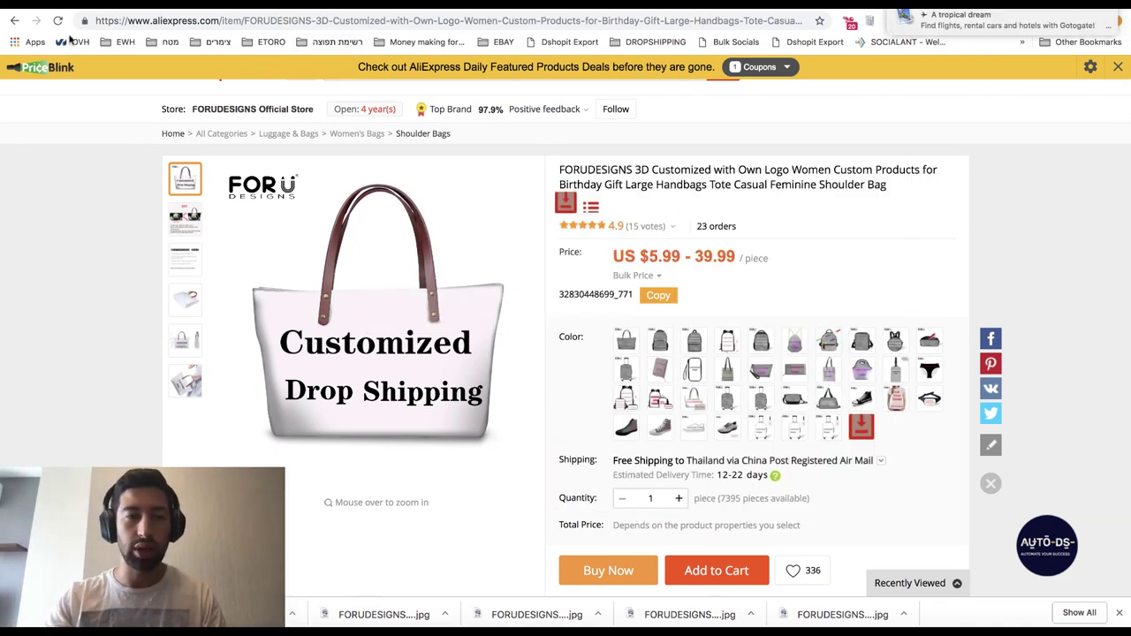
- Open the AliExpress home page, then search 'EPACKET IDENTFIER' in a new tab and accept the correction
{"action": "left_click", "coordinate": [15, 20]}
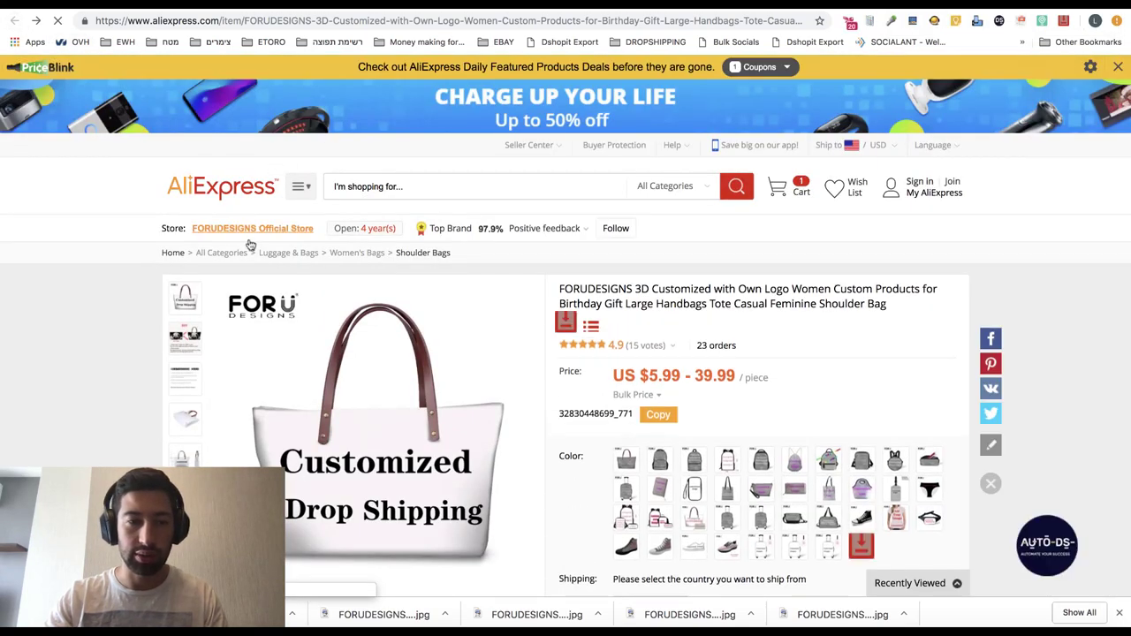
{"action": "left_click", "coordinate": [237, 190]}
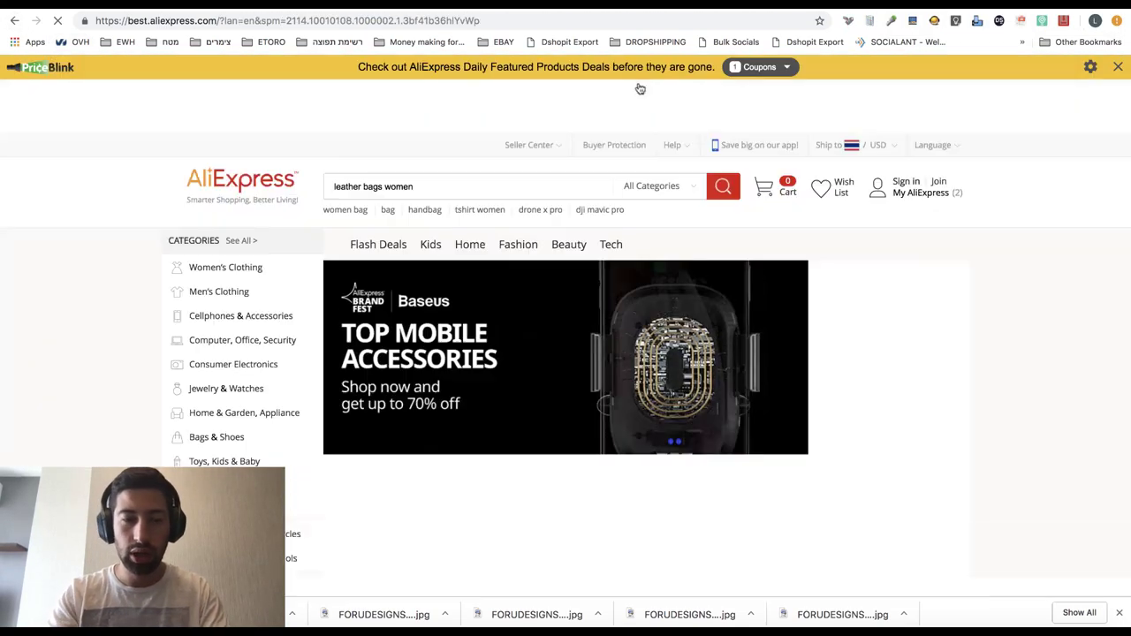
{"action": "key", "text": "super+t"}
{"action": "type", "text": "EPACKET I"}
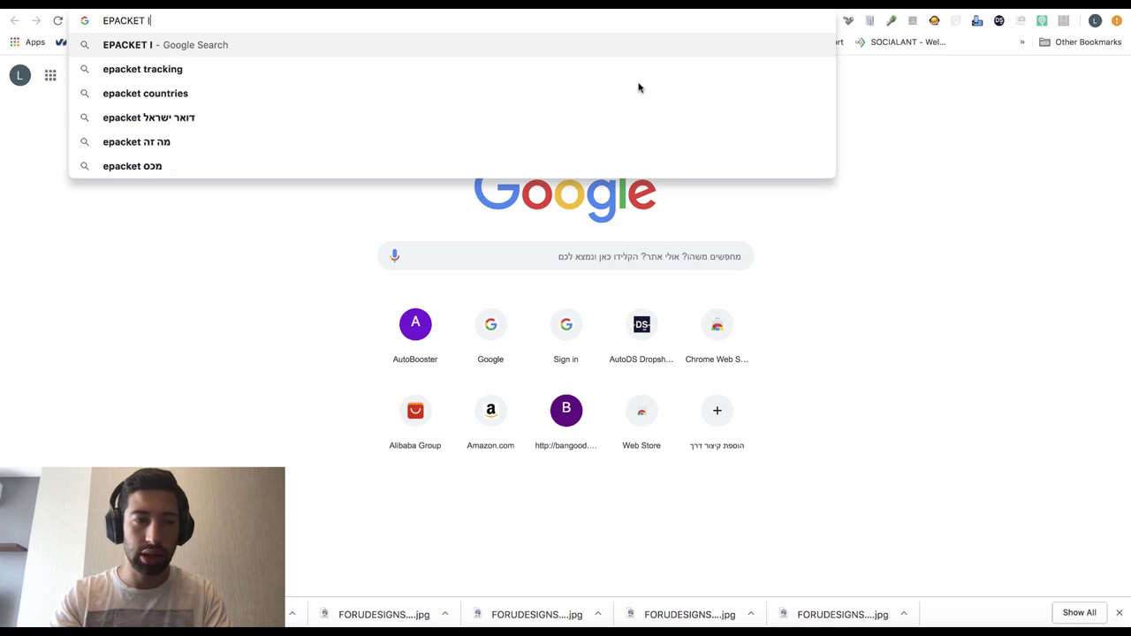
{"action": "type", "text": "DENTFIE"}
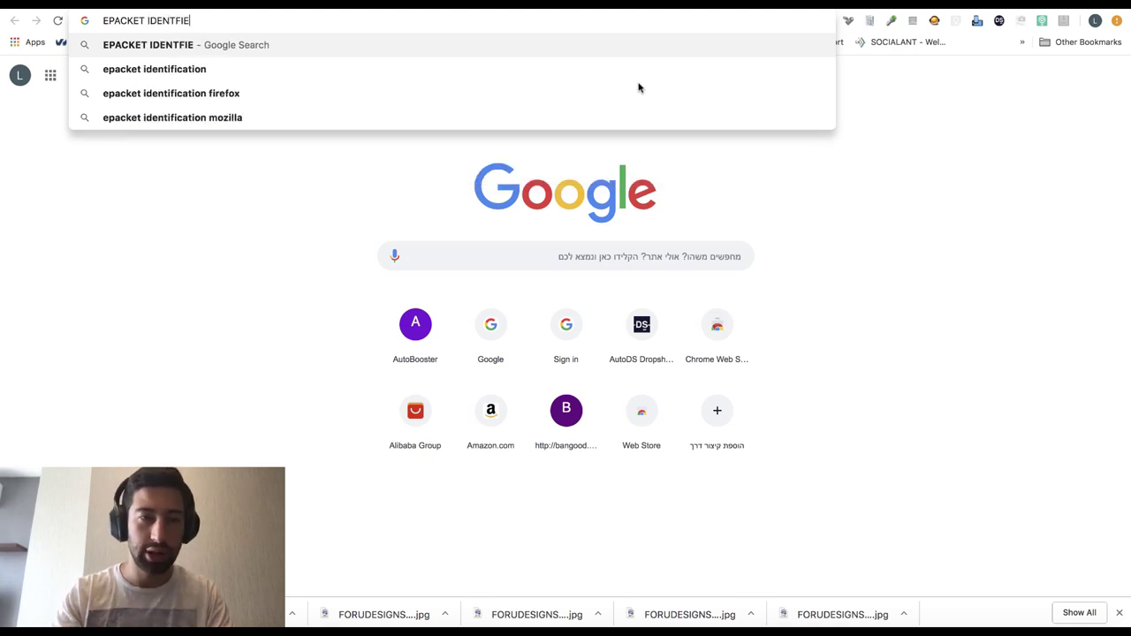
{"action": "type", "text": "R"}
{"action": "key", "text": "Return"}
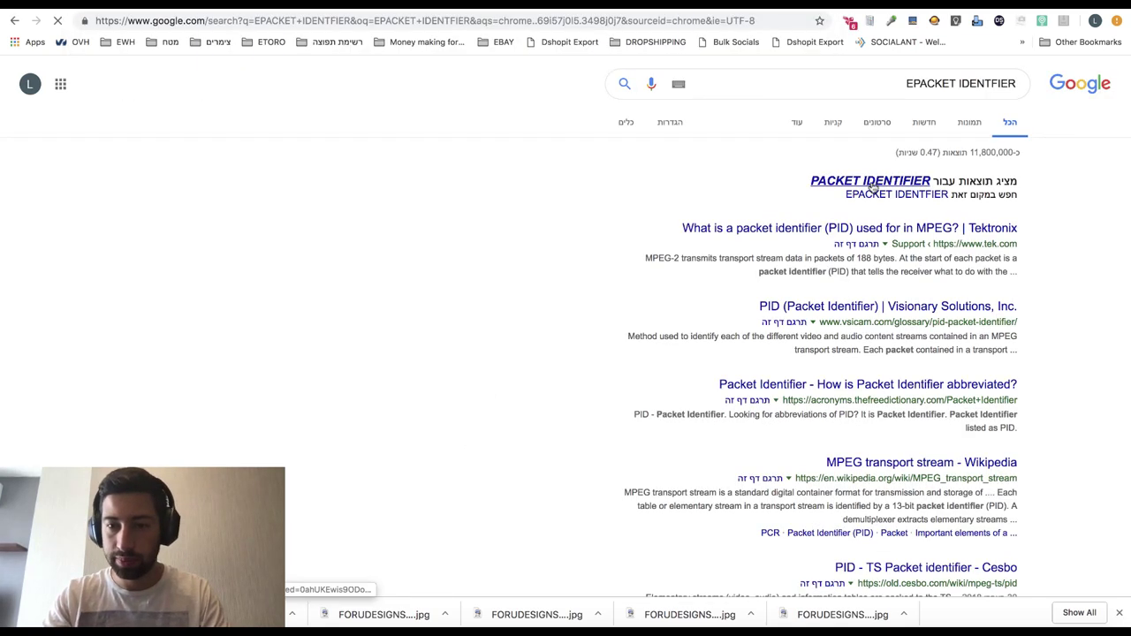
{"action": "left_click", "coordinate": [872, 183]}
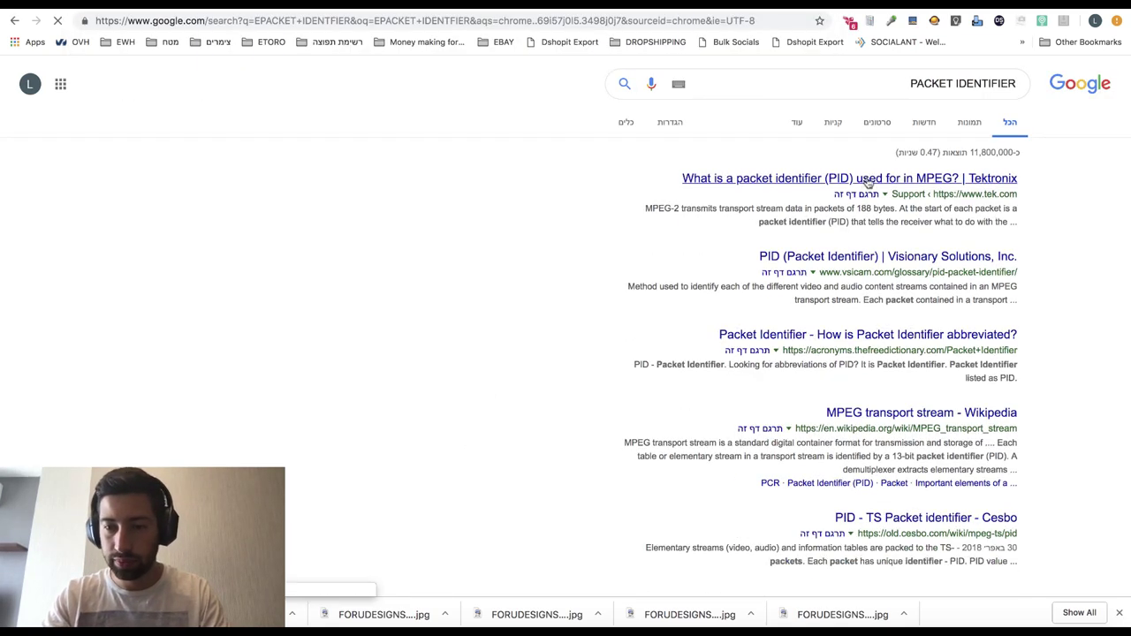
- Extend the search to 'packet identifier chrome extention' and view the Ali Packet store page
{"action": "left_click", "coordinate": [878, 87]}
{"action": "type", "text": "chrome extent"}
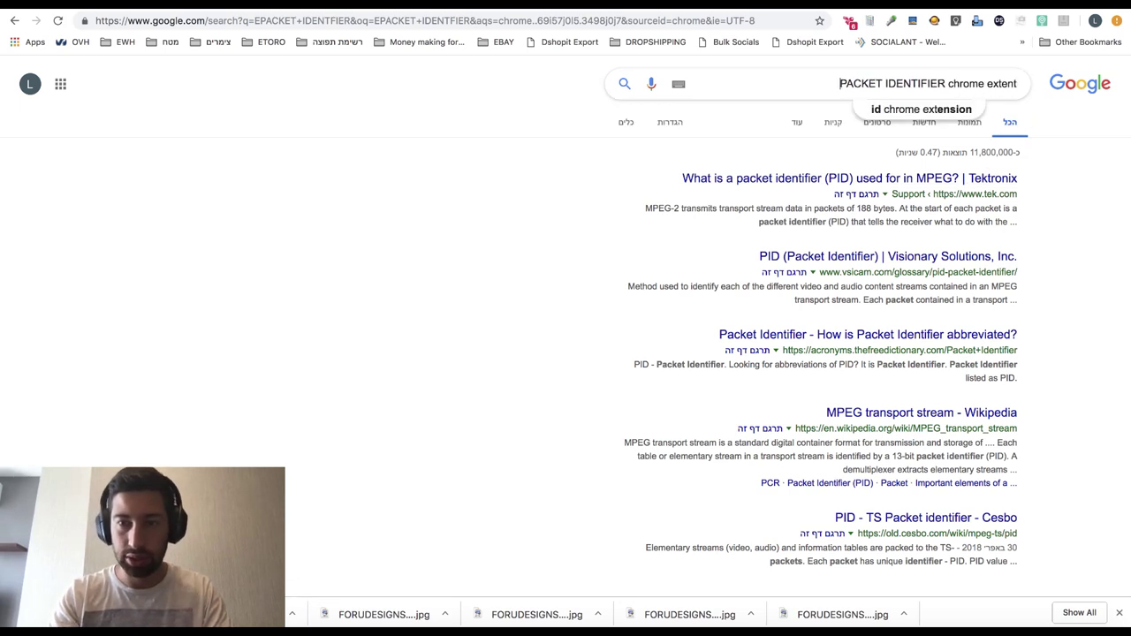
{"action": "type", "text": "ion"}
{"action": "key", "text": "Return"}
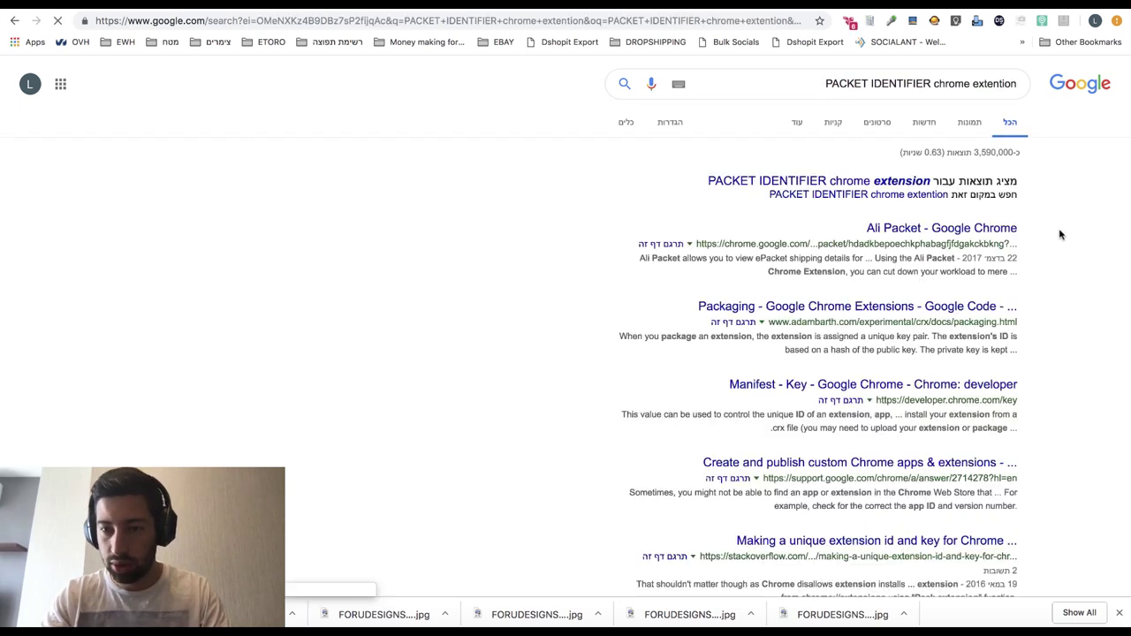
{"action": "left_click", "coordinate": [959, 230]}
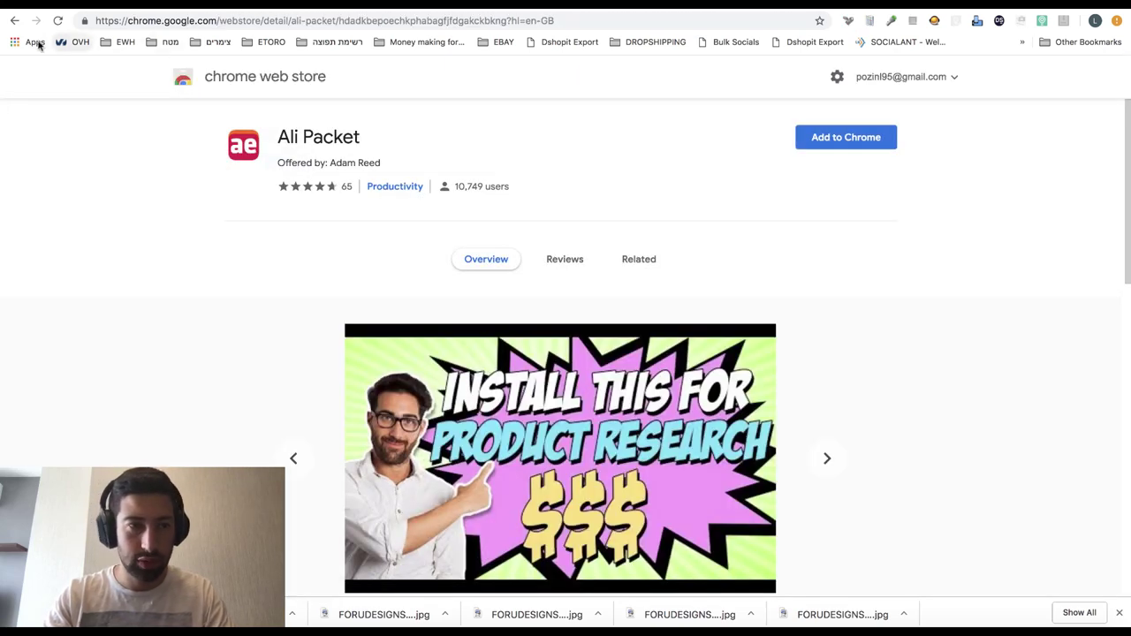
{"action": "left_click", "coordinate": [14, 21]}
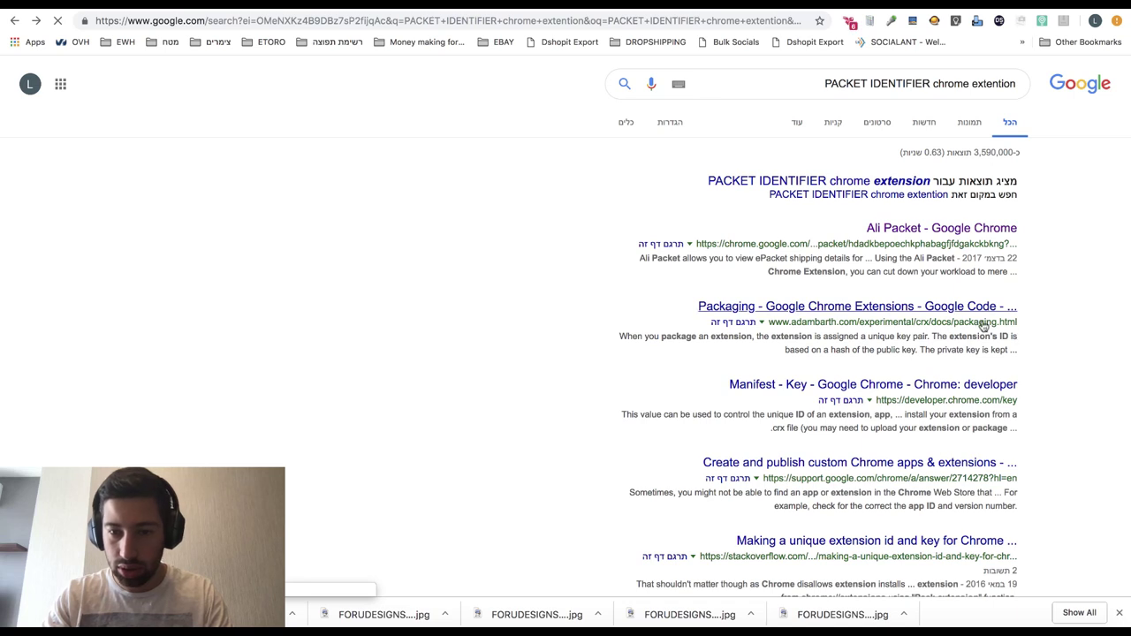
- Revise the query to 'epacket IDENTIFIER chrome extention' and search again
{"action": "left_click", "coordinate": [828, 83]}
{"action": "type", "text": "e"}
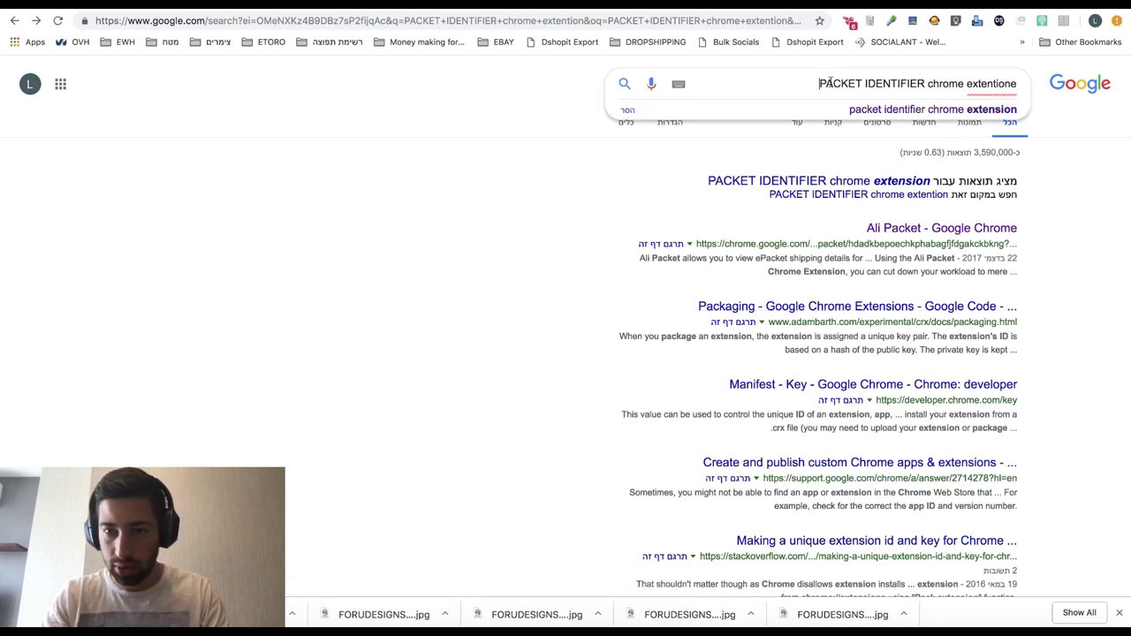
{"action": "key", "text": "BackSpace"}
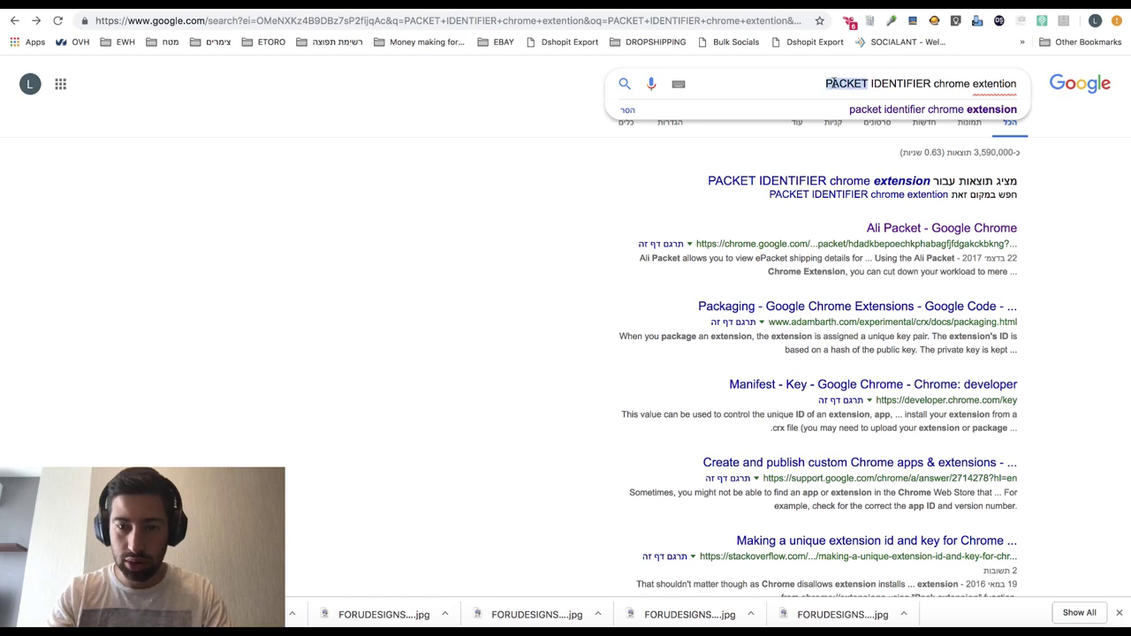
{"action": "type", "text": "epacket"}
{"action": "key", "text": "Return"}
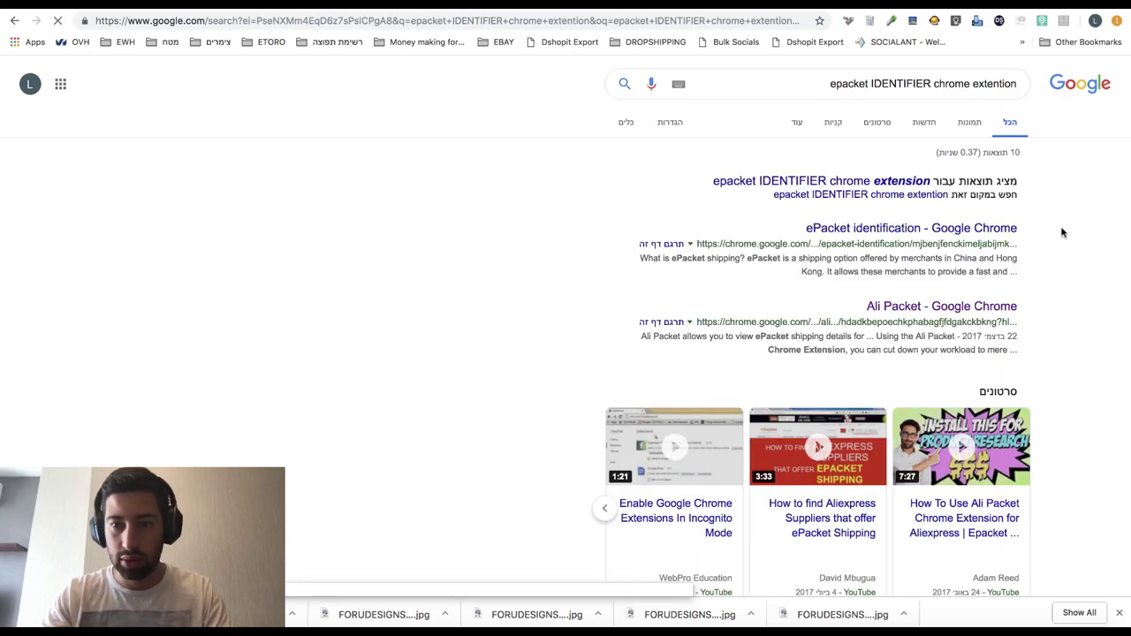
- View the ePacket identification Web Store listing, then return to the AliExpress bags tab
{"action": "left_click", "coordinate": [939, 228]}
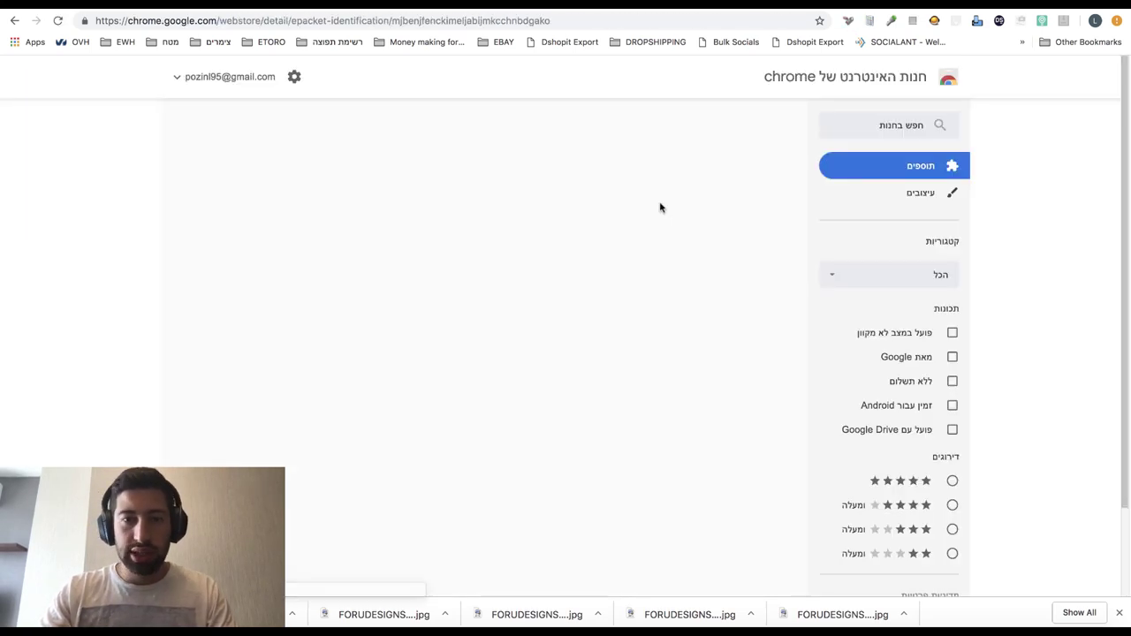
{"action": "left_click_drag", "start_coordinate": [669, 142], "coordinate": [747, 146]}
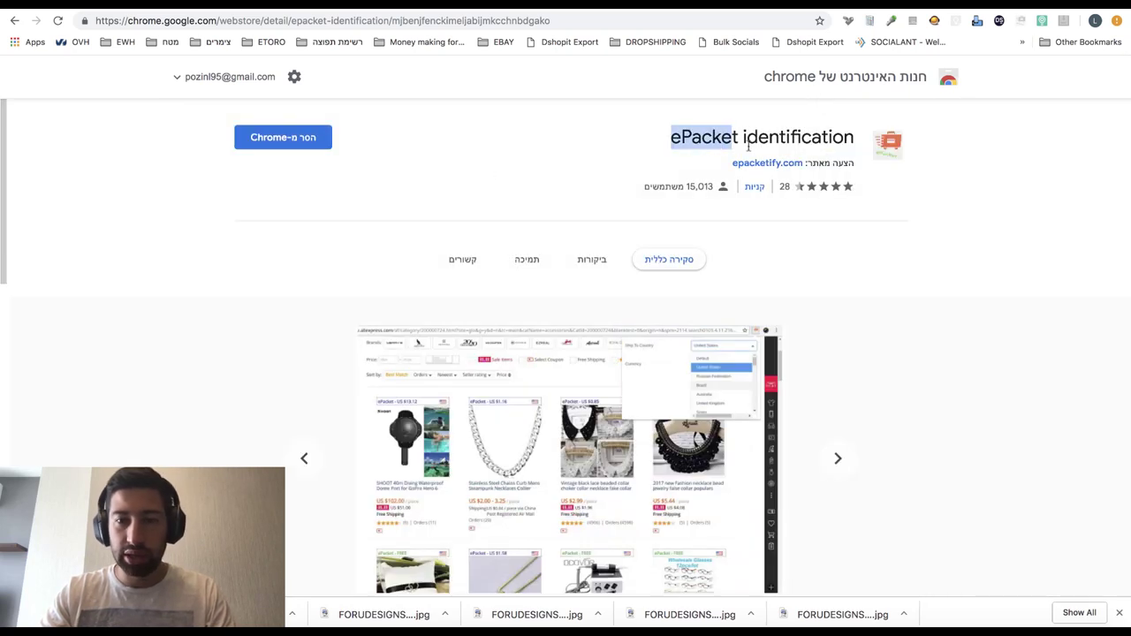
{"action": "double_click", "coordinate": [749, 144]}
{"action": "left_click", "coordinate": [426, 116]}
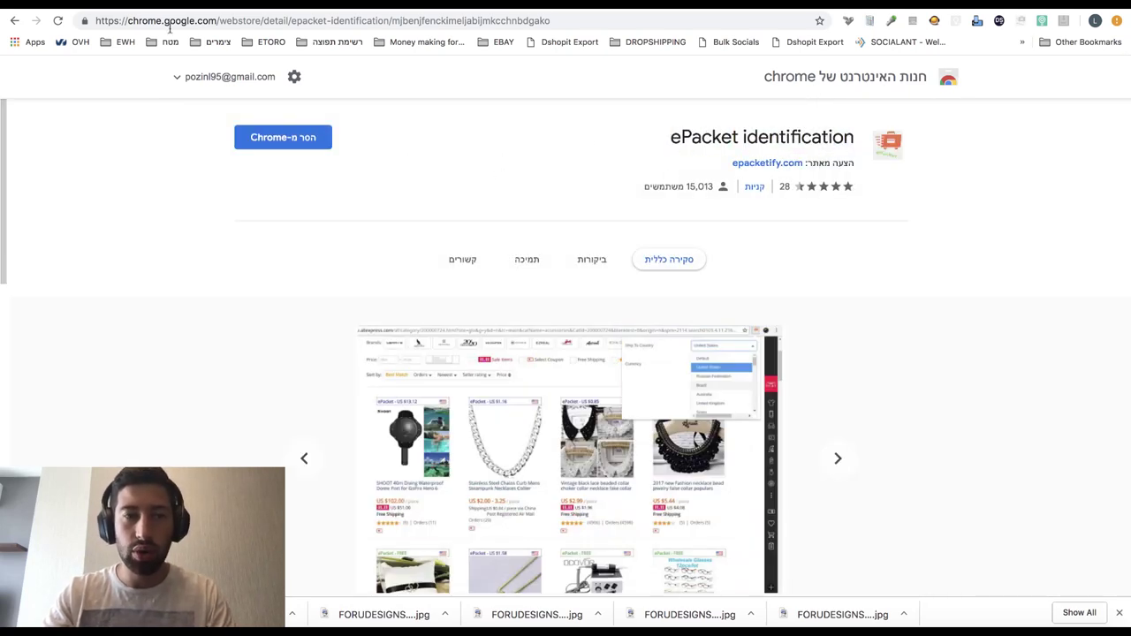
{"action": "left_click", "coordinate": [146, 7]}
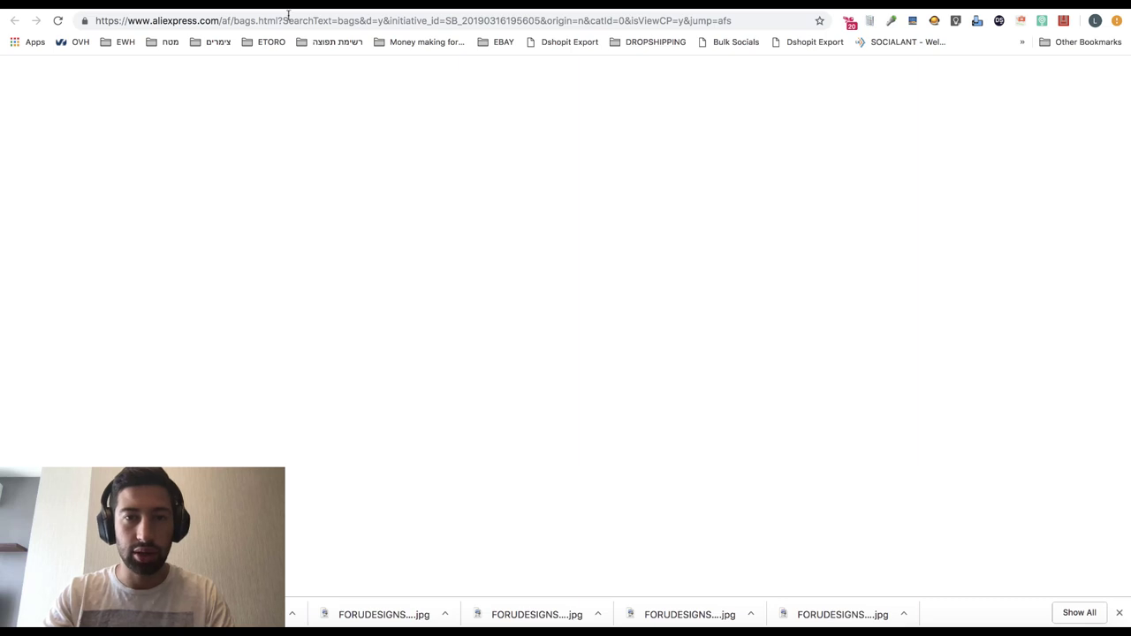
- Go to AliExpress and search for 'tshirt'
{"action": "left_click", "coordinate": [215, 19]}
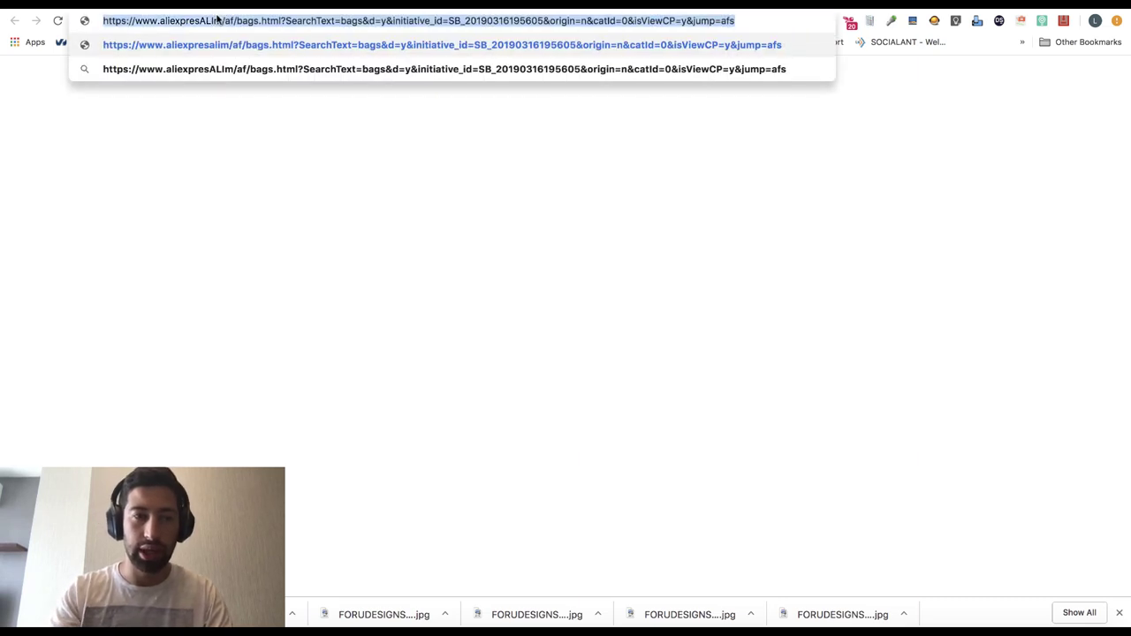
{"action": "type", "text": "ali"}
{"action": "key", "text": "Return"}
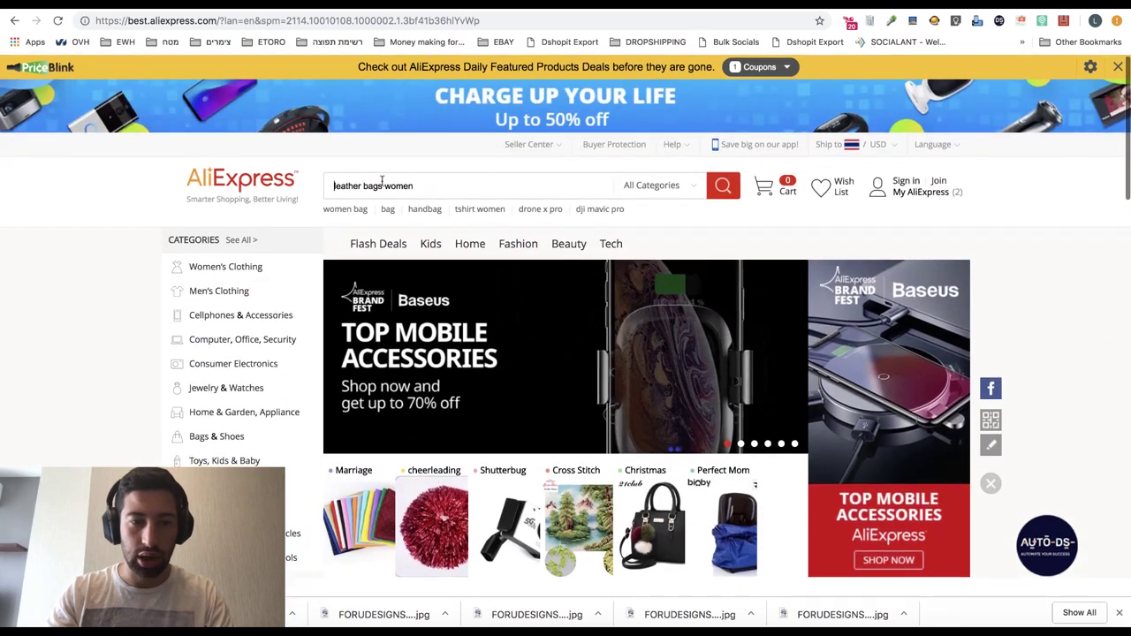
{"action": "type", "text": "tshirt"}
{"action": "key", "text": "Return"}
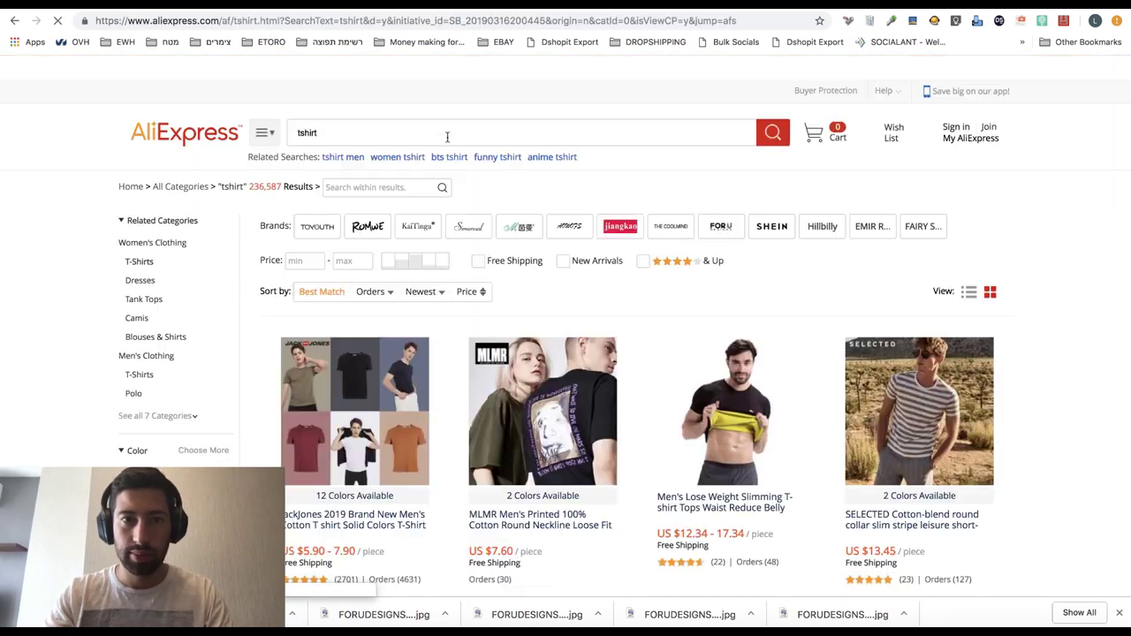
- Scroll the tshirt results, highlighting the ePacket labels, including the KaiTingu card's
{"action": "scroll", "coordinate": [652, 346], "scroll_direction": "down", "scroll_amount": 3}
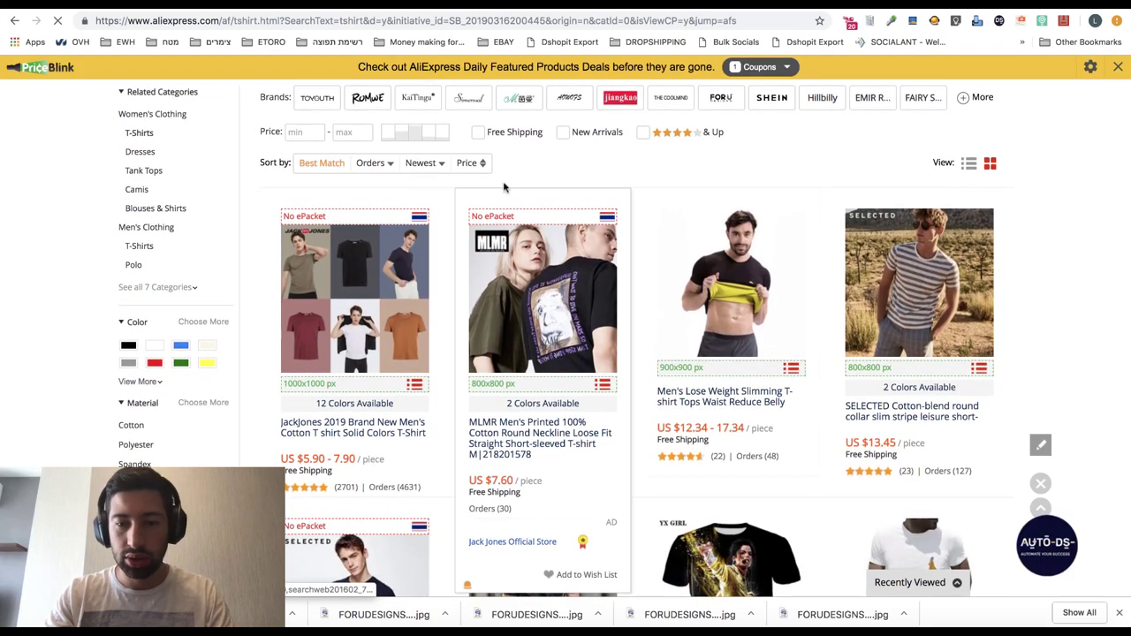
{"action": "scroll", "coordinate": [631, 253], "scroll_direction": "down", "scroll_amount": 2}
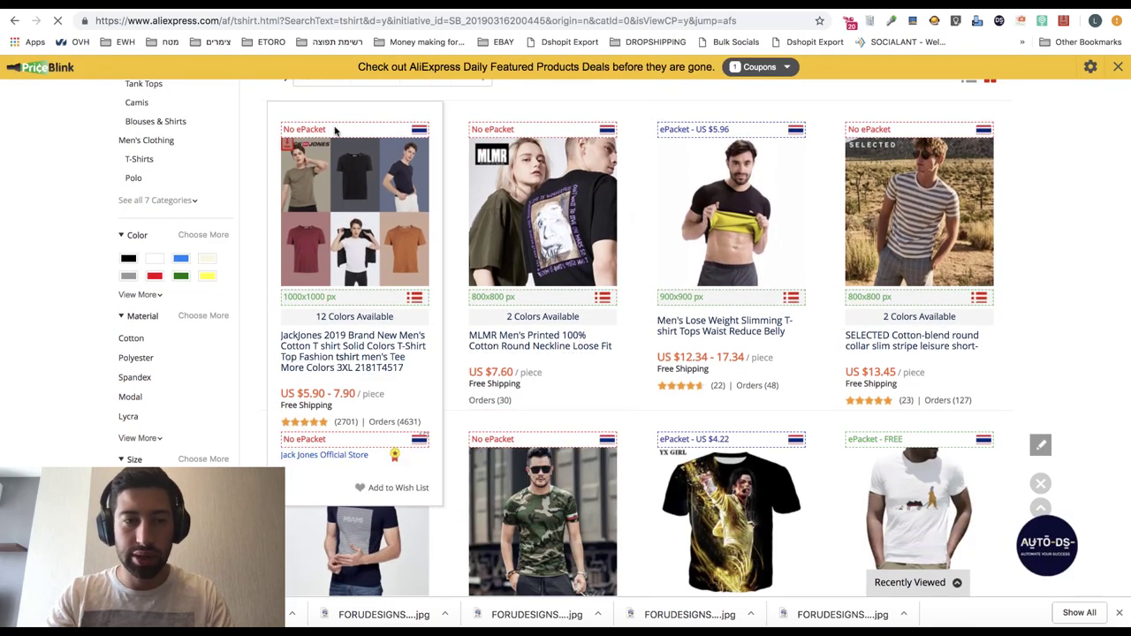
{"action": "double_click", "coordinate": [499, 129]}
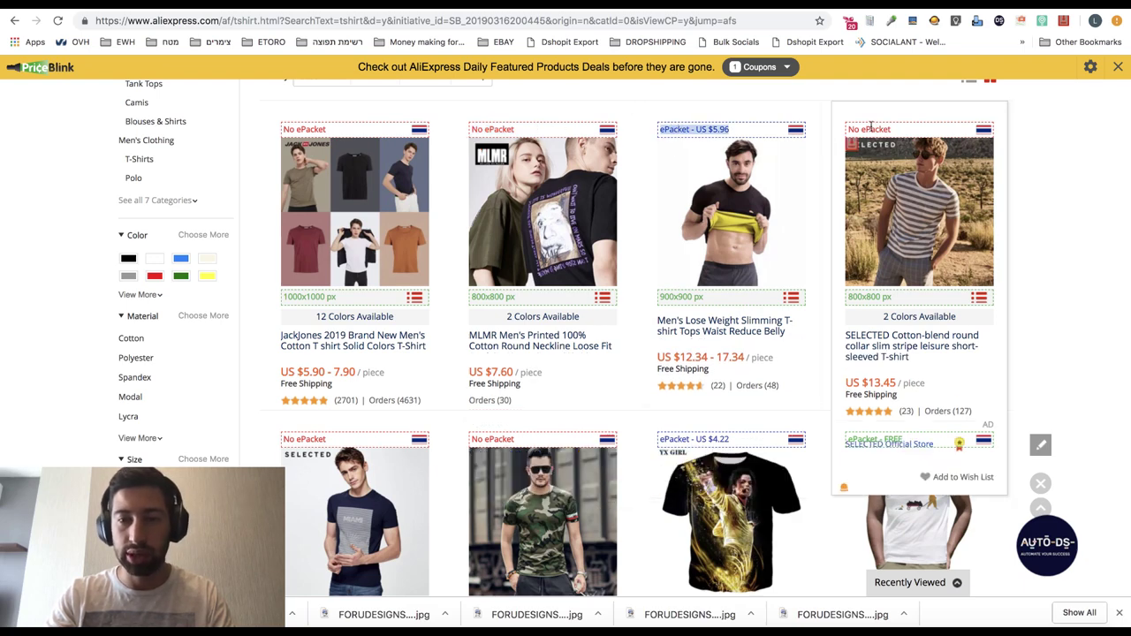
{"action": "scroll", "coordinate": [734, 382], "scroll_direction": "down", "scroll_amount": 2}
{"action": "scroll", "coordinate": [734, 382], "scroll_direction": "down", "scroll_amount": 5}
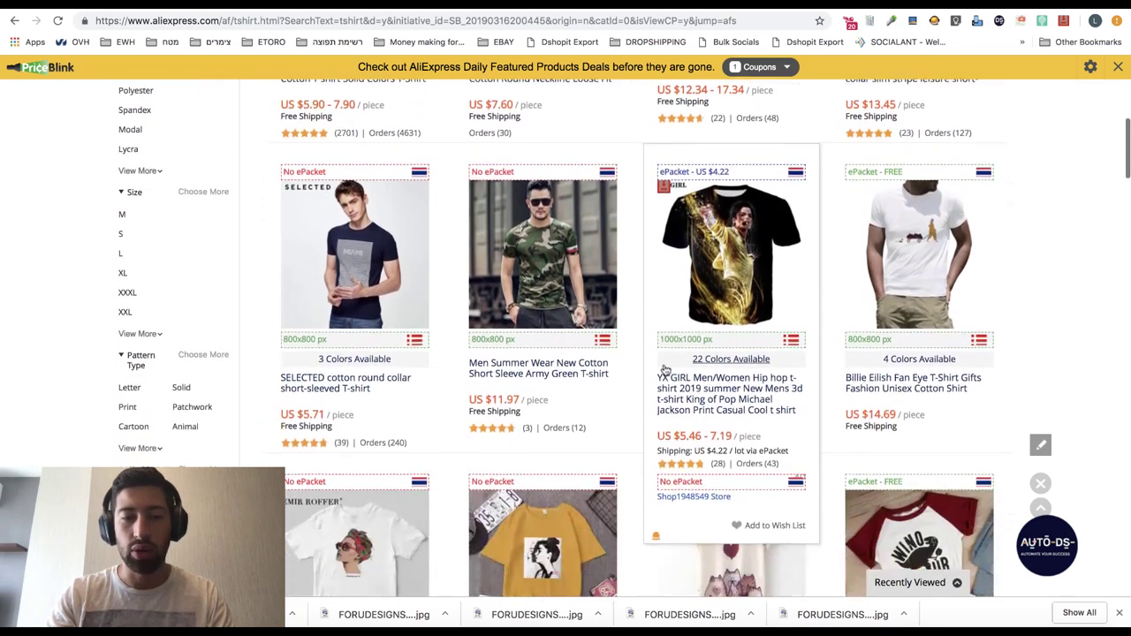
{"action": "scroll", "coordinate": [661, 374], "scroll_direction": "down", "scroll_amount": 1}
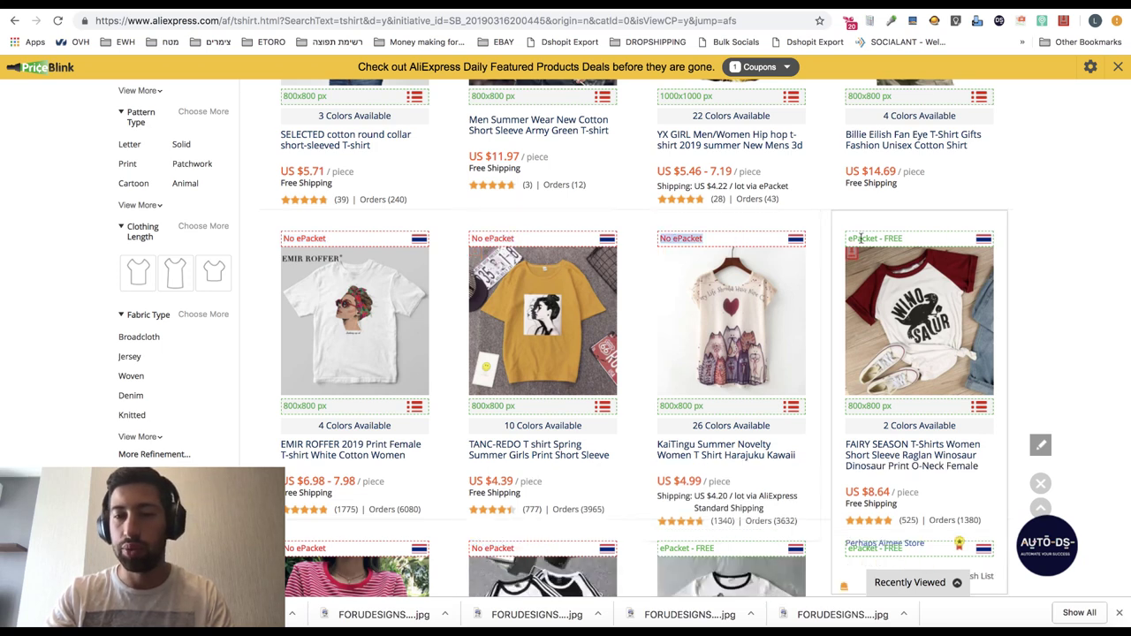
{"action": "scroll", "coordinate": [680, 176], "scroll_direction": "down", "scroll_amount": 2}
{"action": "double_click", "coordinate": [680, 153]}
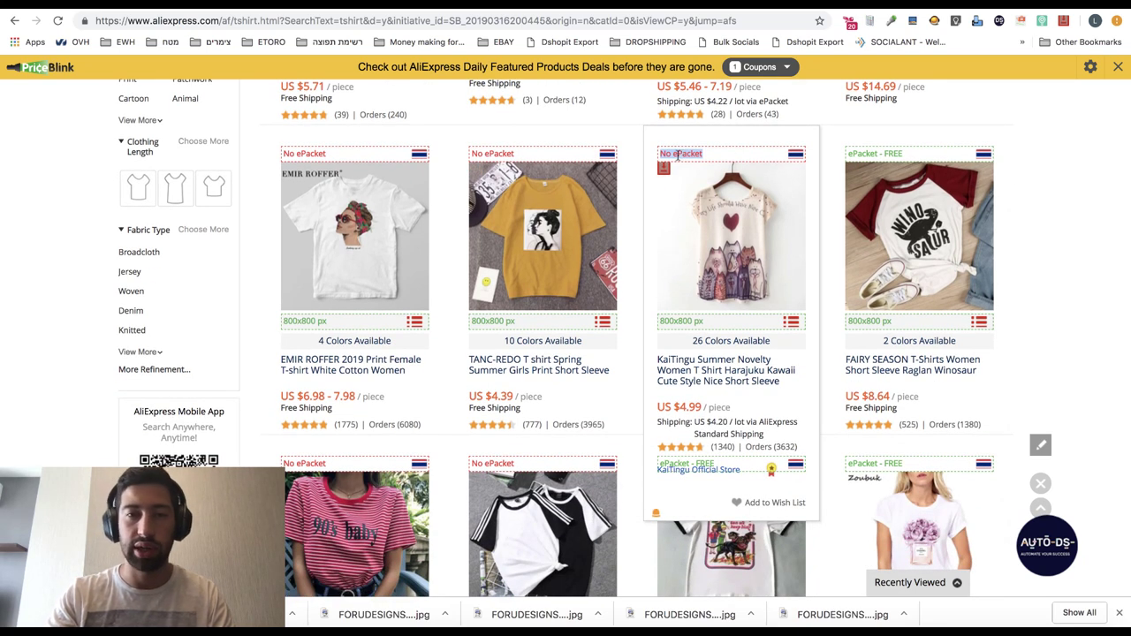
{"action": "scroll", "coordinate": [683, 167], "scroll_direction": "down", "scroll_amount": 2}
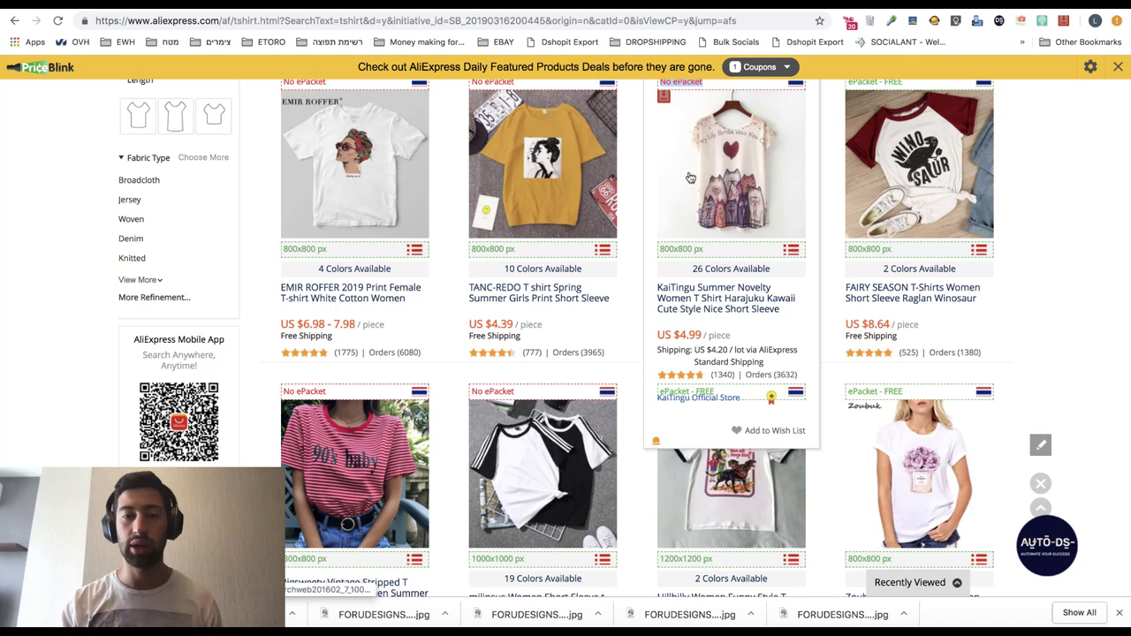
{"action": "scroll", "coordinate": [690, 178], "scroll_direction": "up", "scroll_amount": 2}
{"action": "scroll", "coordinate": [690, 178], "scroll_direction": "down", "scroll_amount": 1}
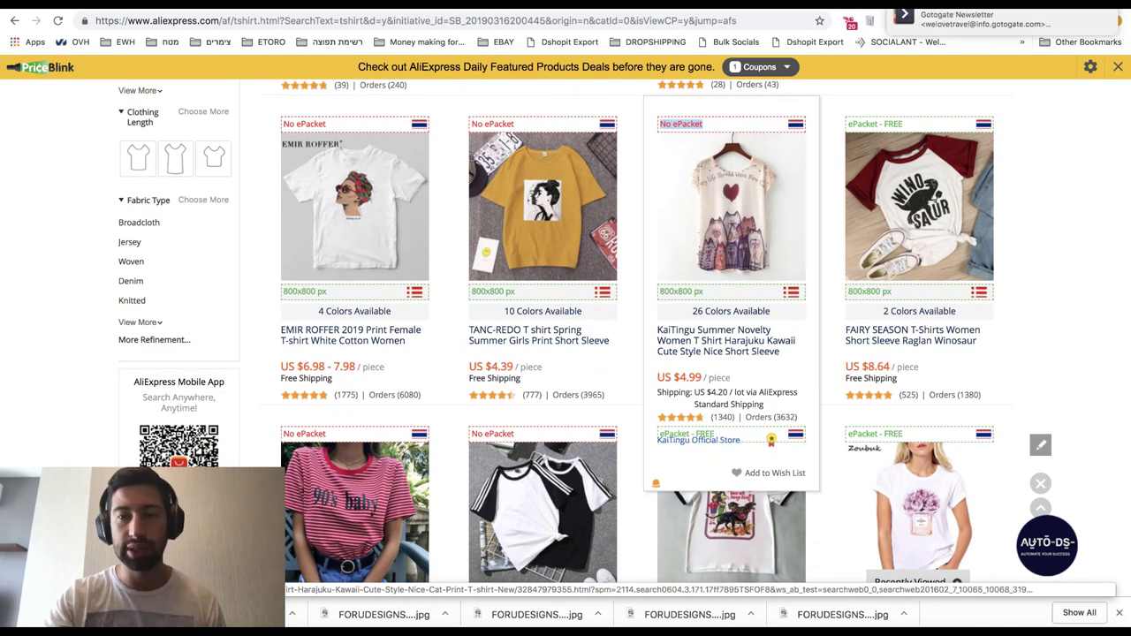
- Open the KaiTingu cat T-shirt, check its Thailand shipping methods, then close the product tab
{"action": "left_click", "coordinate": [731, 203]}
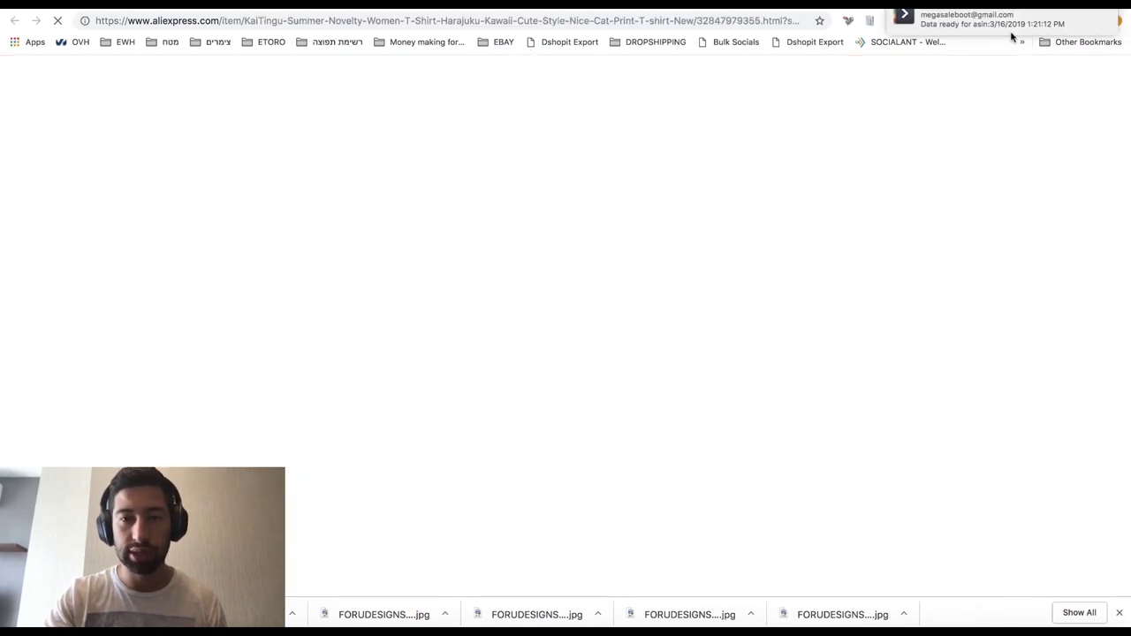
{"action": "scroll", "coordinate": [707, 338], "scroll_direction": "down", "scroll_amount": 4}
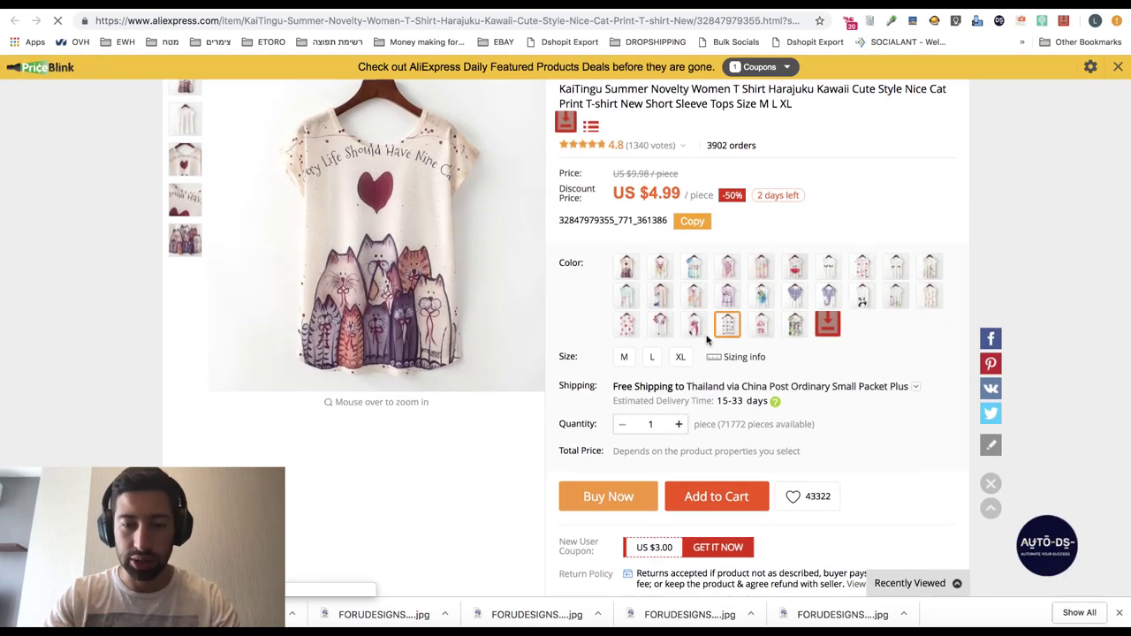
{"action": "left_click", "coordinate": [726, 387]}
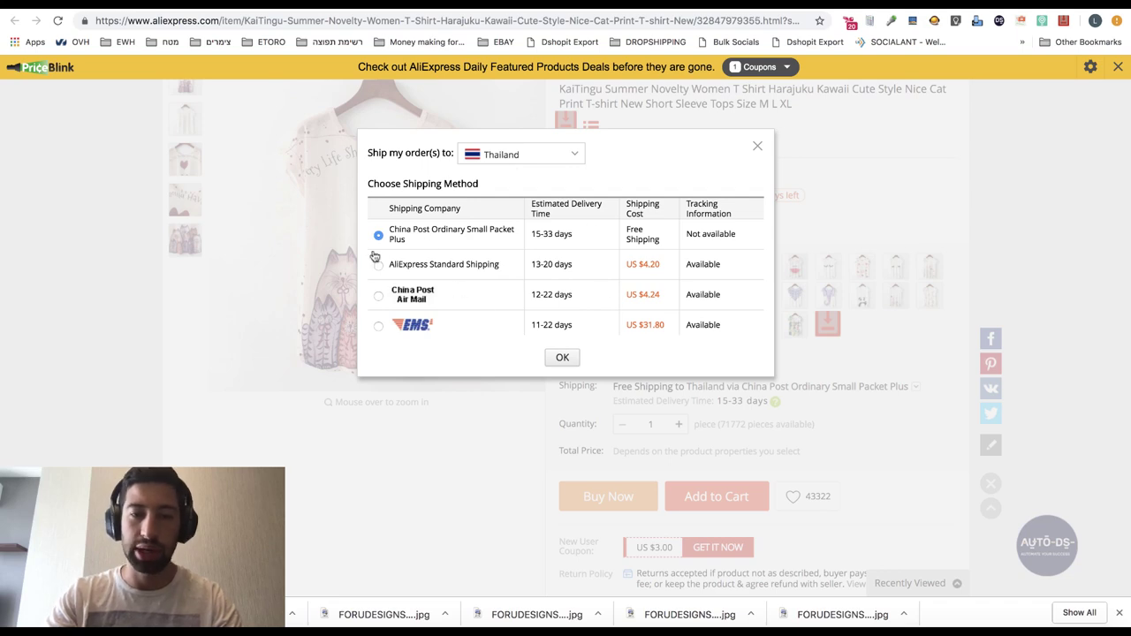
{"action": "left_click", "coordinate": [570, 357]}
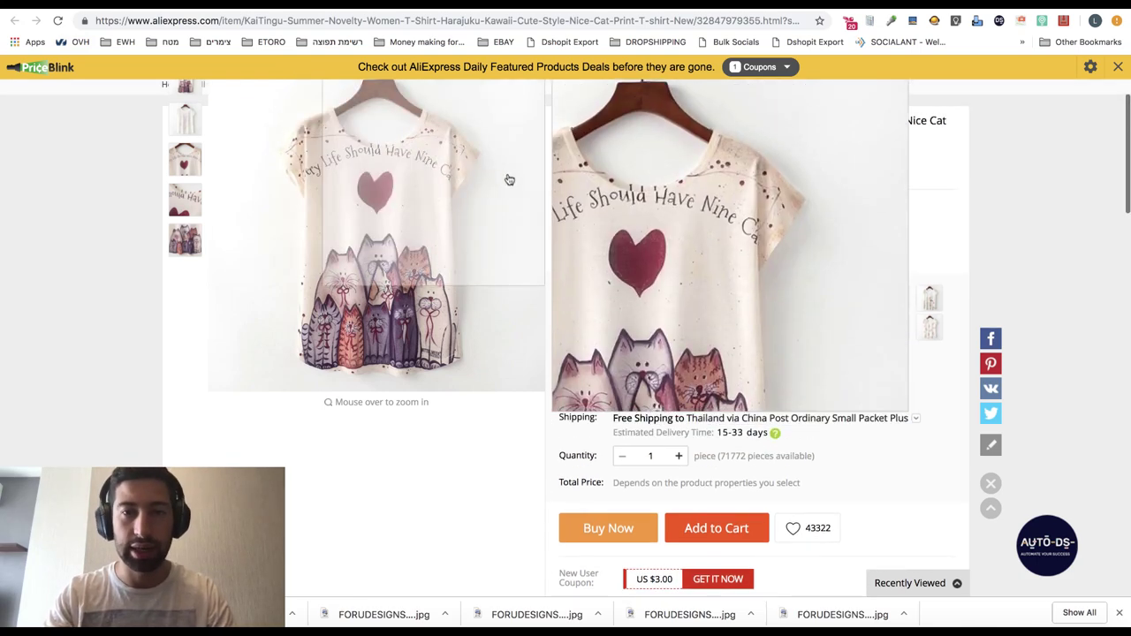
{"action": "key", "text": "ctrl+w"}
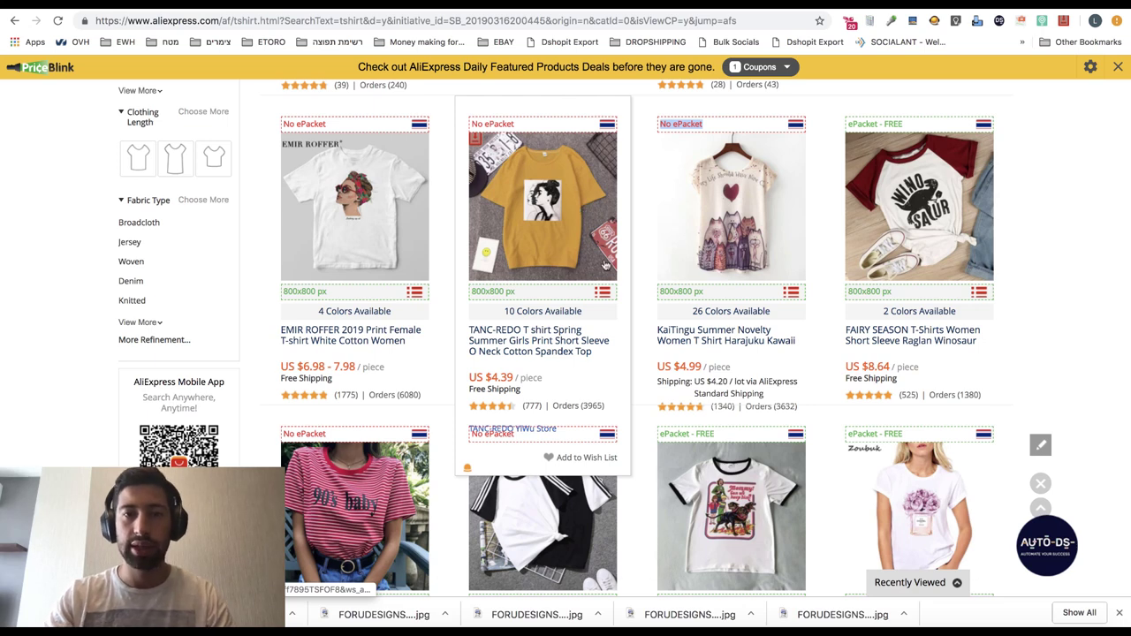
- Check the PriceBlink menu, then Google 'priceblink chrome extention' in a new tab
{"action": "left_click", "coordinate": [893, 21]}
{"action": "left_click", "coordinate": [1086, 175]}
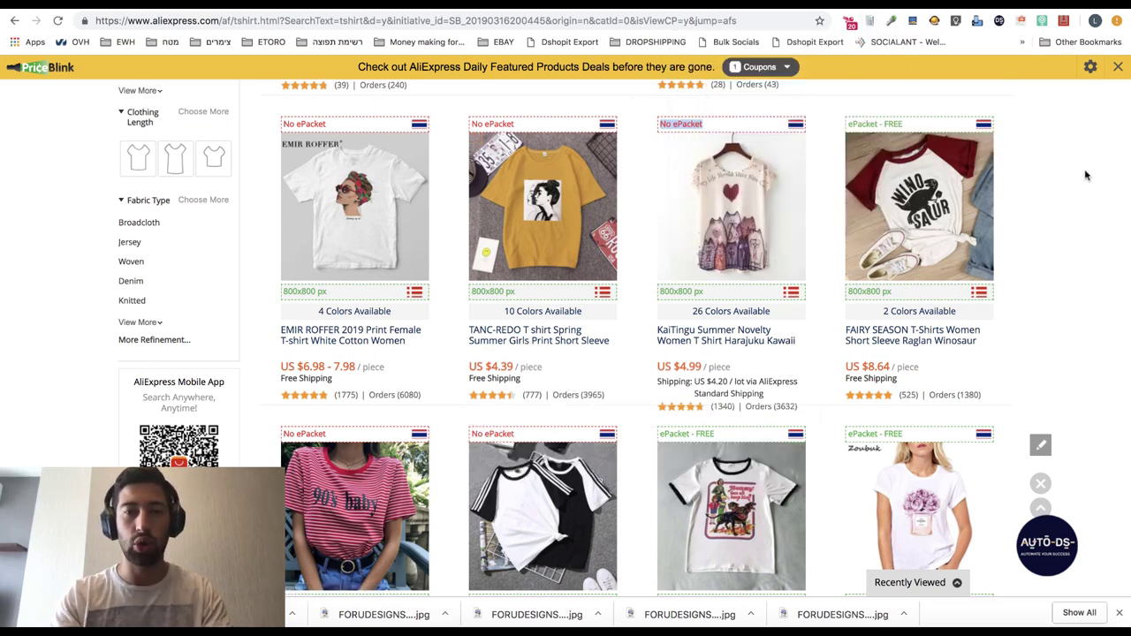
{"action": "key", "text": "super+t"}
{"action": "type", "text": "price"}
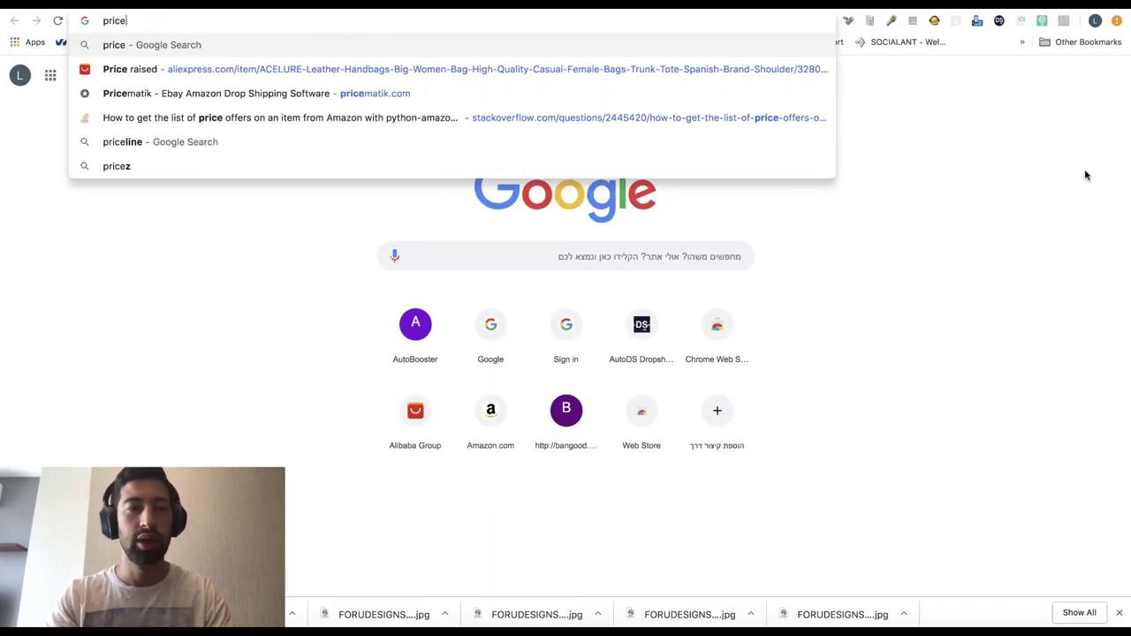
{"action": "type", "text": "blink"}
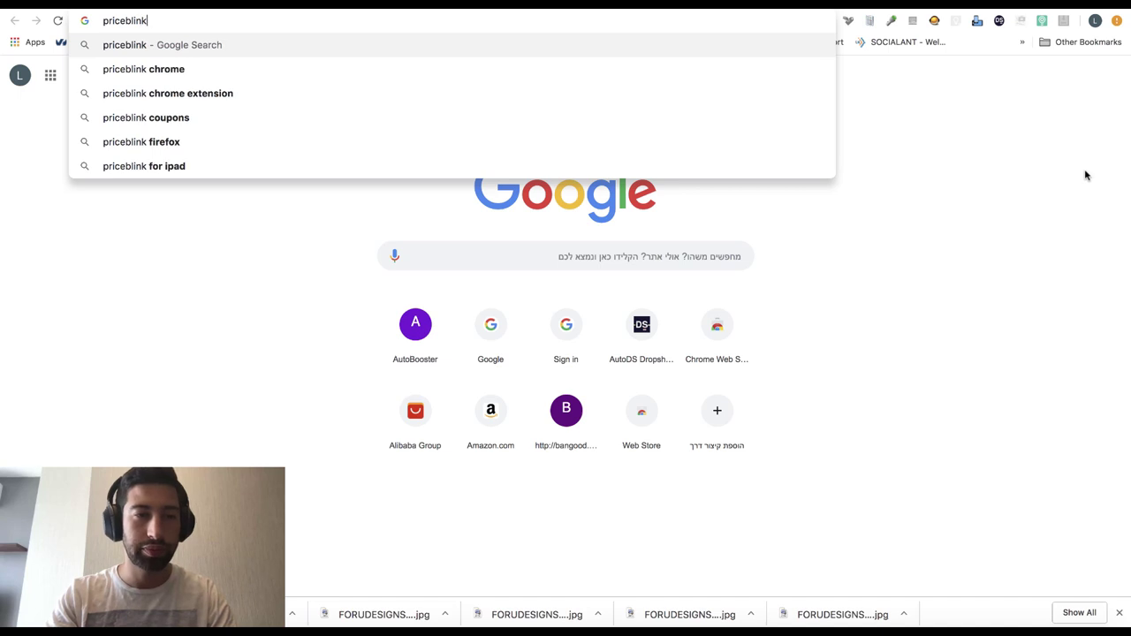
{"action": "type", "text": " chrome extention"}
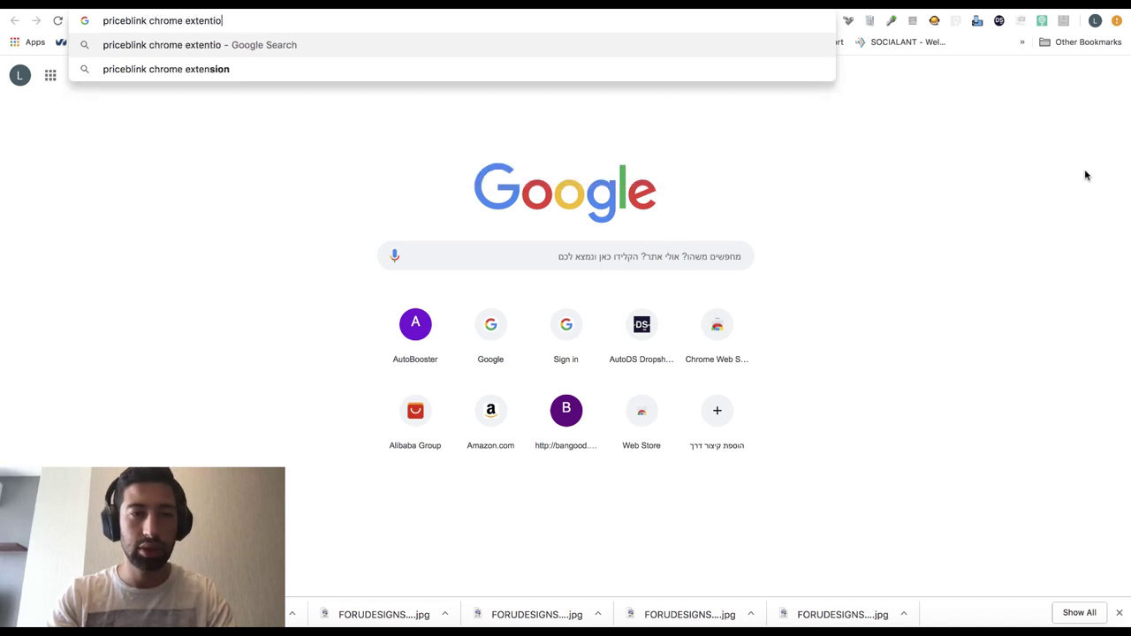
{"action": "key", "text": "Return"}
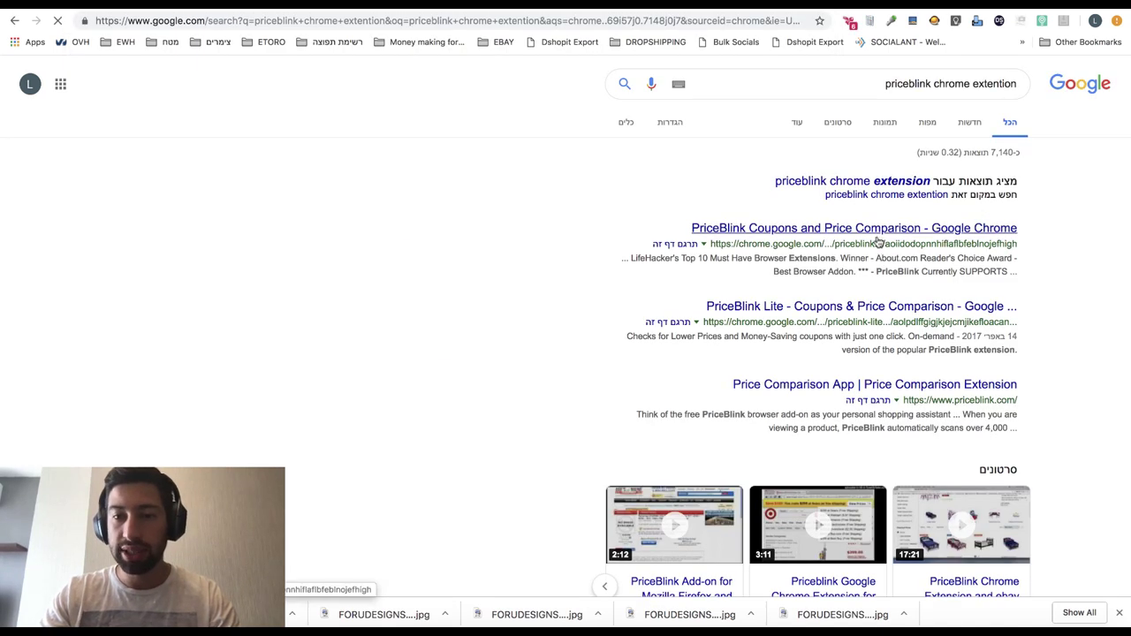
- Look over PriceBlink's Web Store listing, then show its coupons on the AliExpress tshirt results
{"action": "left_click", "coordinate": [868, 233]}
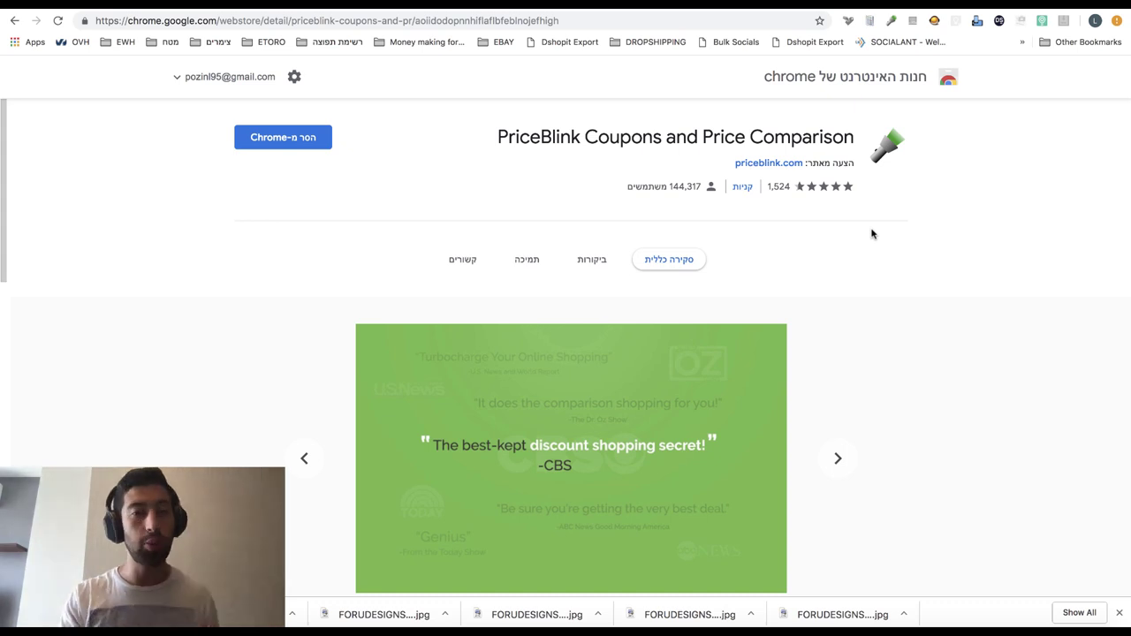
{"action": "triple_click", "coordinate": [777, 132]}
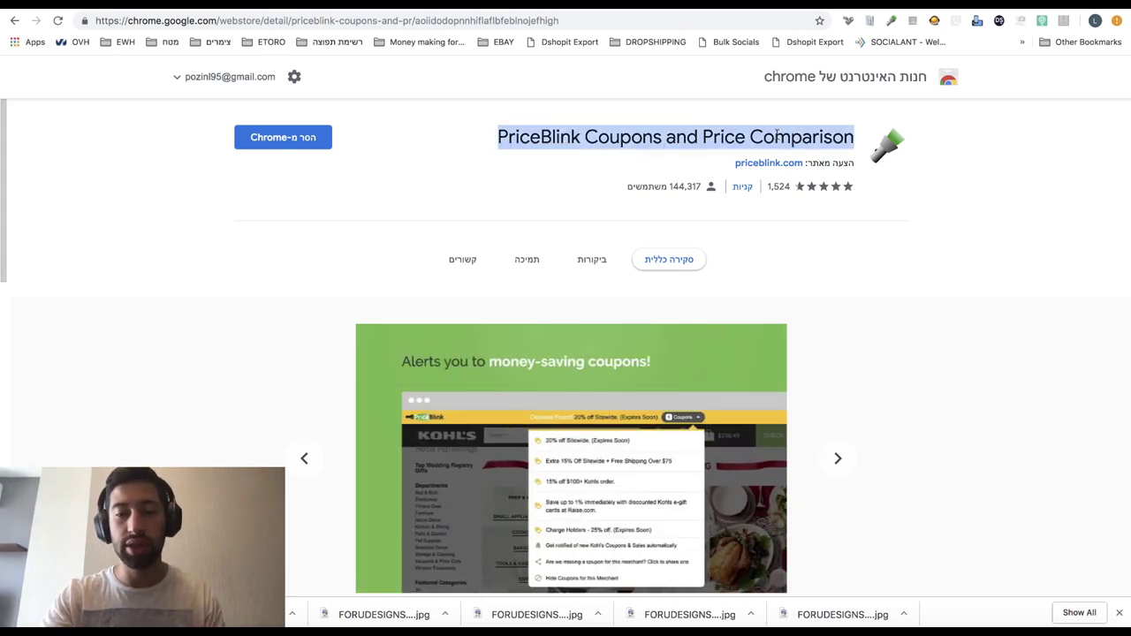
{"action": "left_click", "coordinate": [1043, 205]}
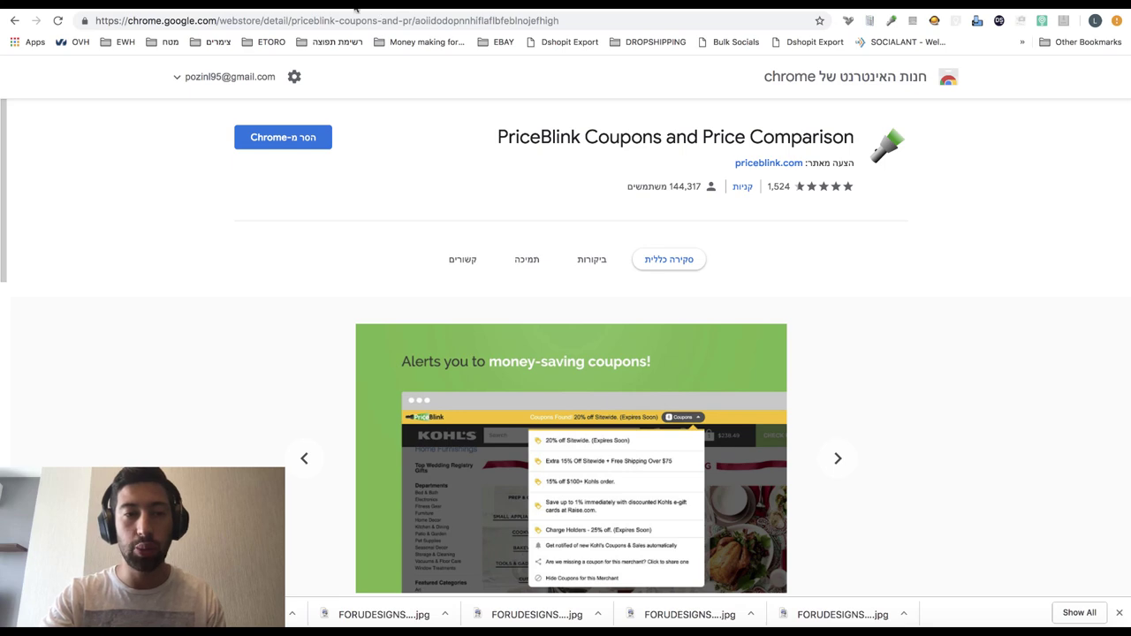
{"action": "left_click", "coordinate": [355, 7]}
{"action": "left_click", "coordinate": [786, 68]}
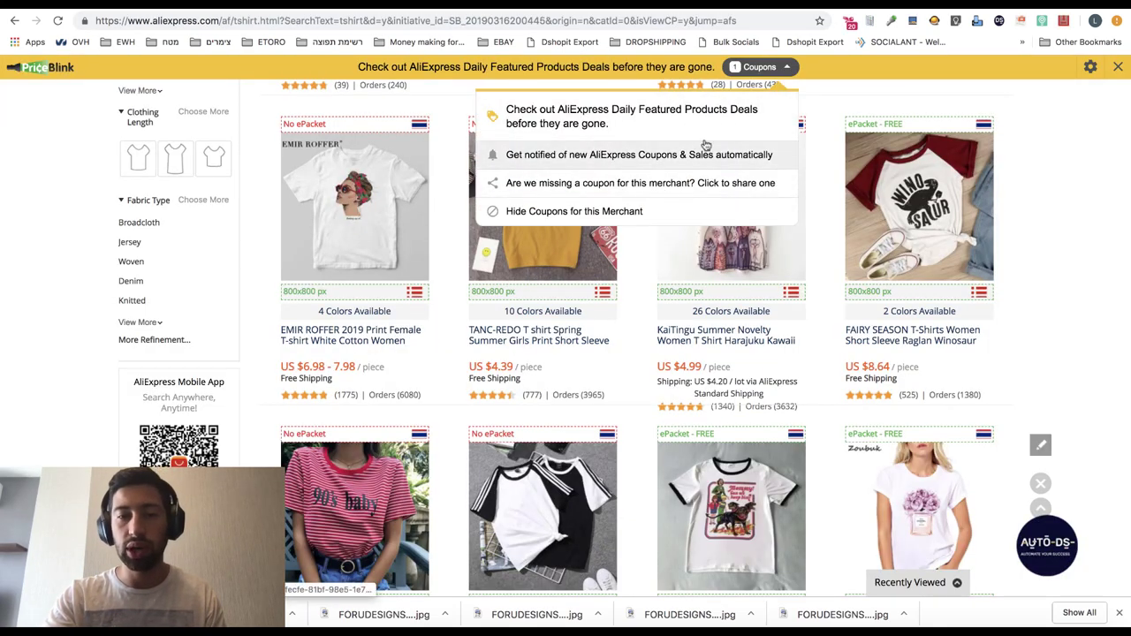
- Load BANGGOOD.COM in a new tab, dismiss the new-user popup, and list PriceBlink's Banggood coupons
{"action": "key", "text": "ctrl+t"}
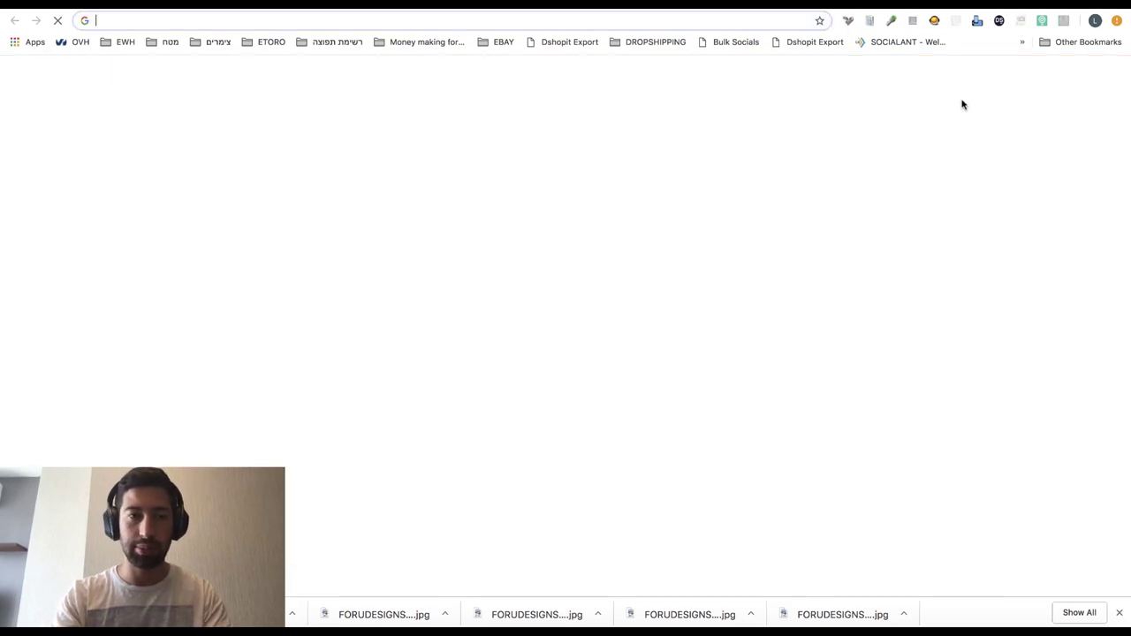
{"action": "type", "text": "BAN"}
{"action": "key", "text": "Return"}
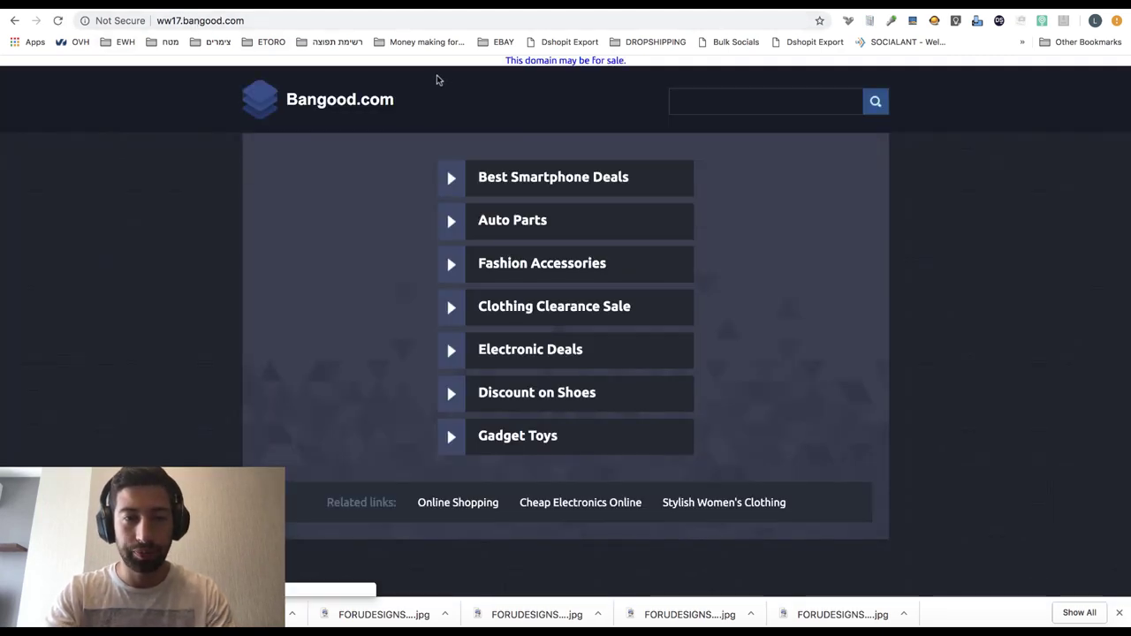
{"action": "key", "text": "super+l"}
{"action": "type", "text": "BANGGOOD.COM"}
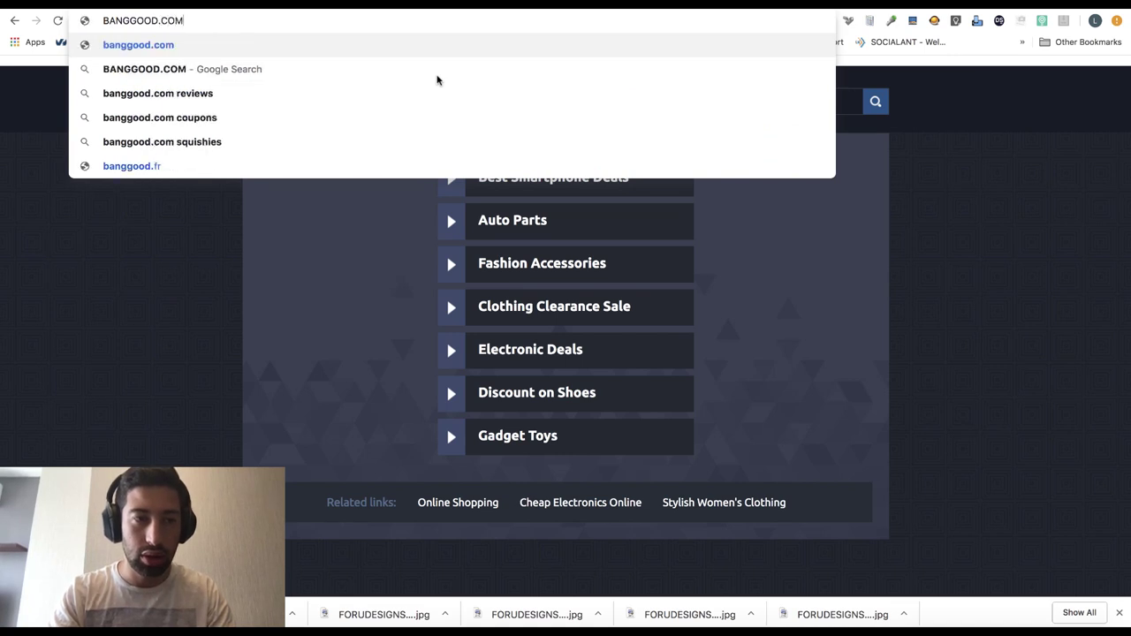
{"action": "key", "text": "Return"}
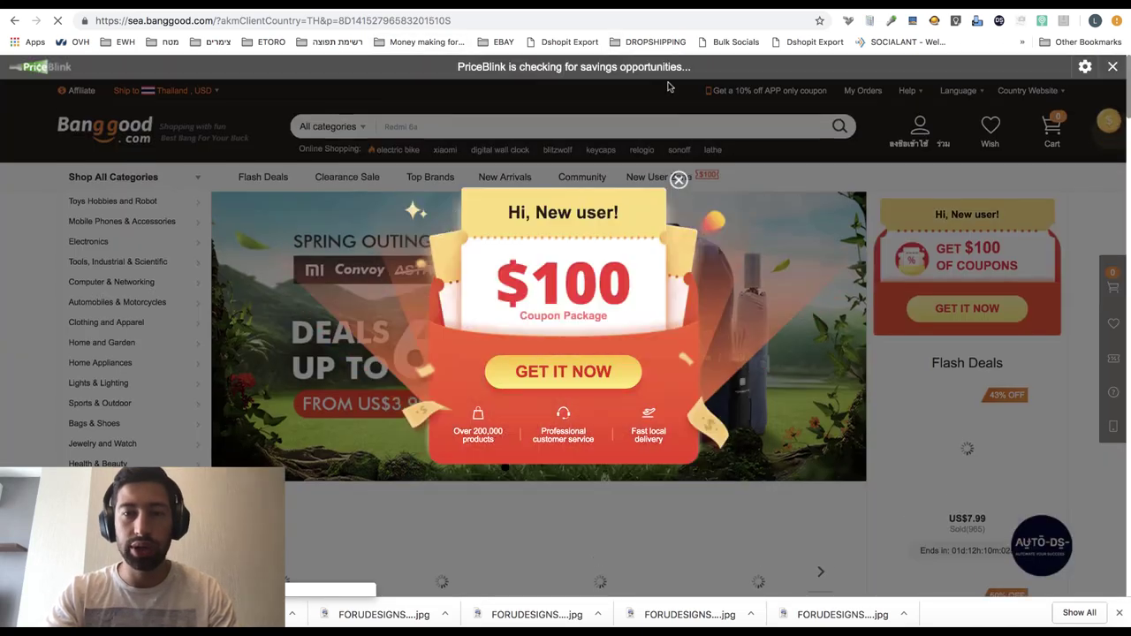
{"action": "left_click", "coordinate": [679, 180]}
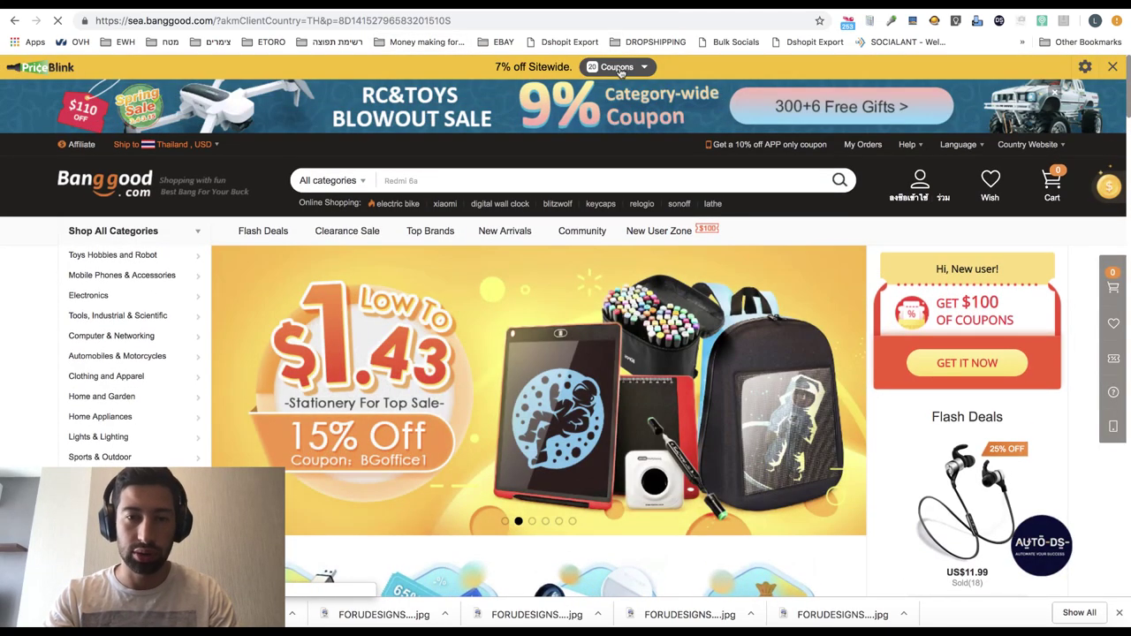
{"action": "left_click", "coordinate": [623, 68]}
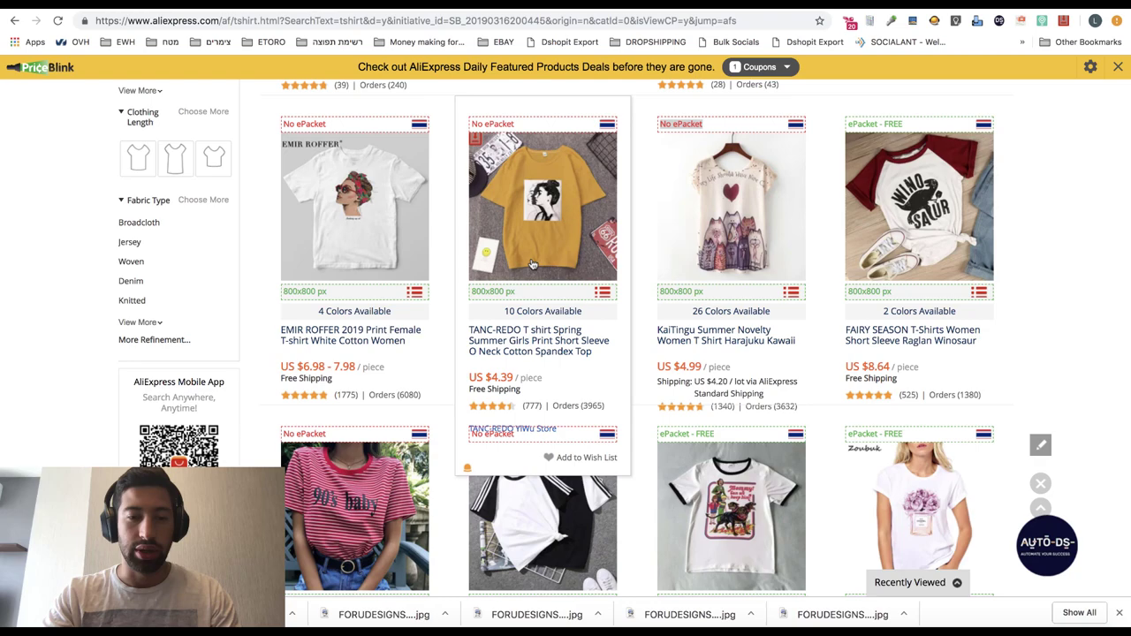
- Open the men's slimming t-shirt product page from the results
{"action": "scroll", "coordinate": [537, 268], "scroll_direction": "up", "scroll_amount": 2}
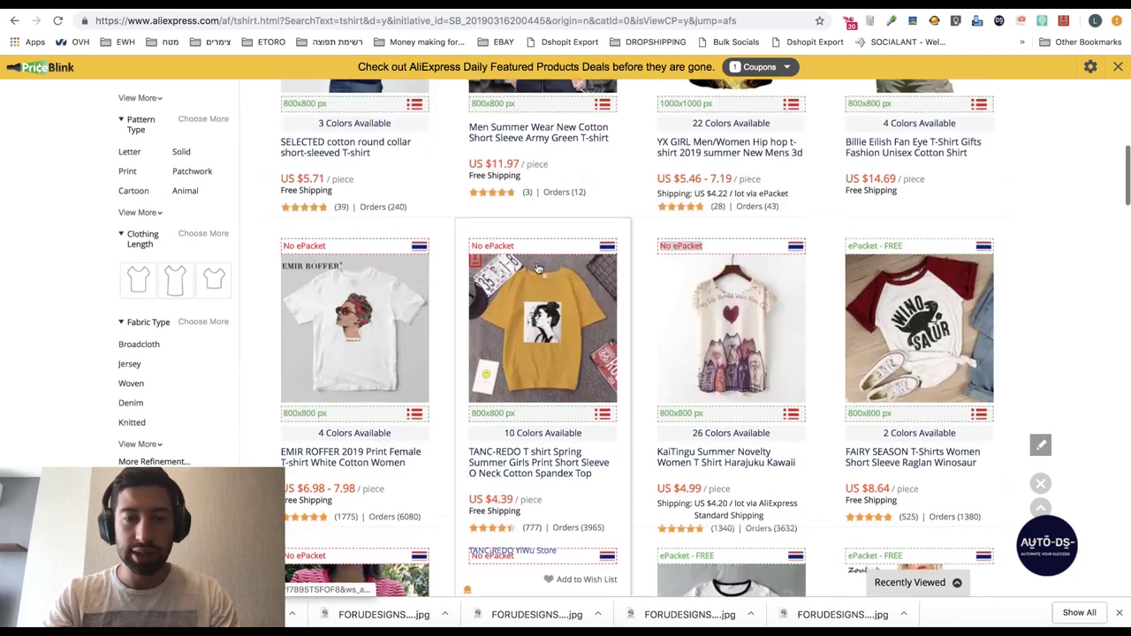
{"action": "scroll", "coordinate": [536, 267], "scroll_direction": "up", "scroll_amount": 10}
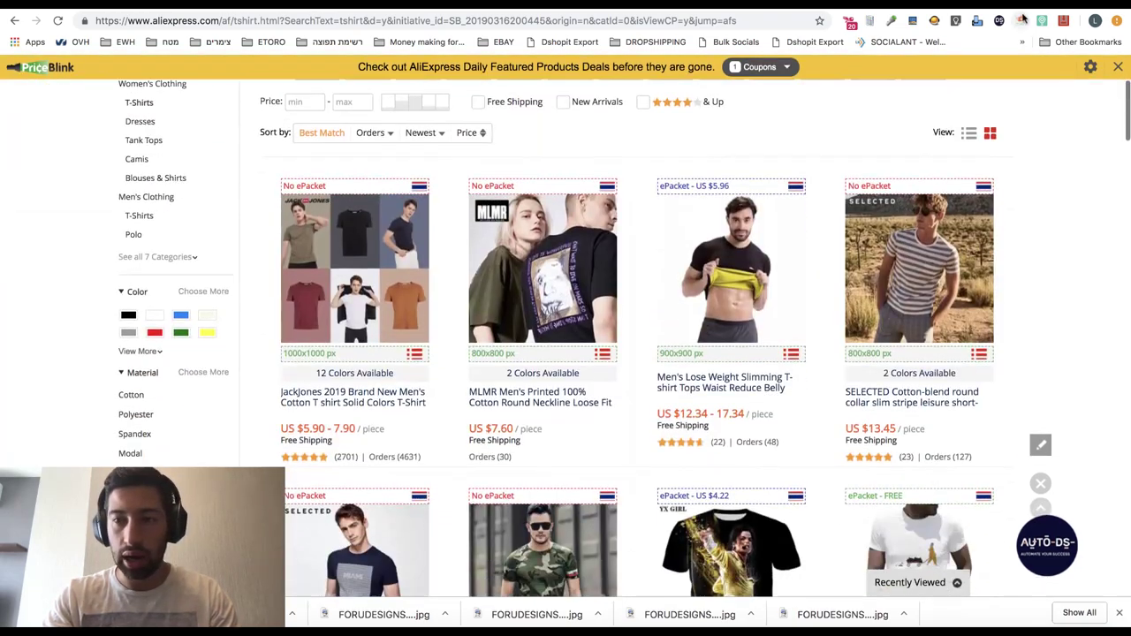
{"action": "scroll", "coordinate": [548, 265], "scroll_direction": "down", "scroll_amount": 1}
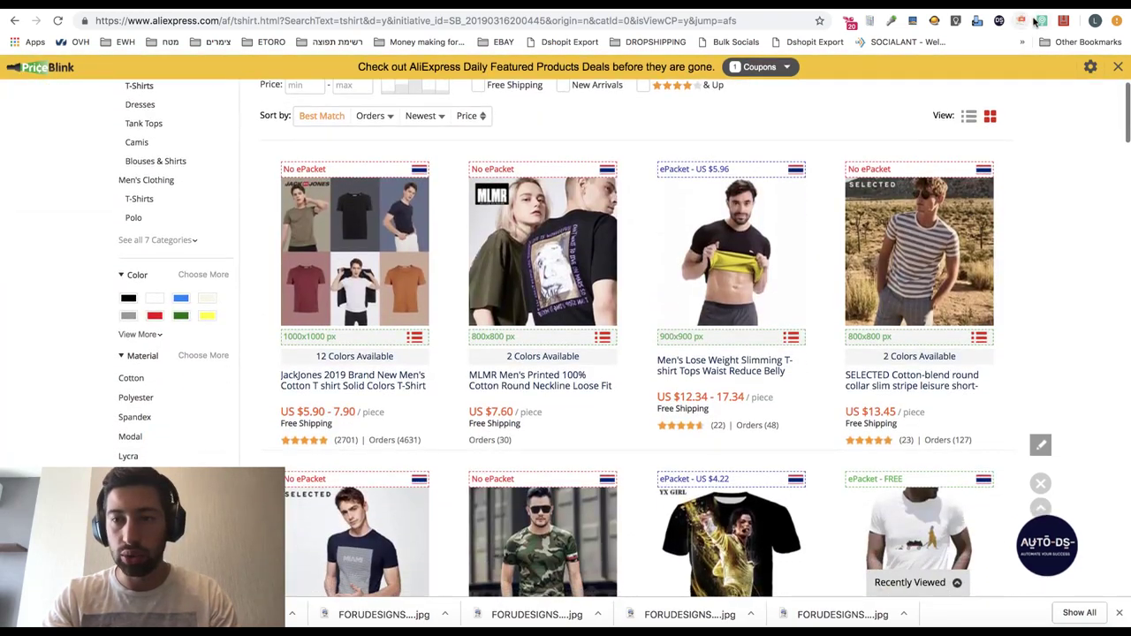
{"action": "left_click", "coordinate": [738, 249]}
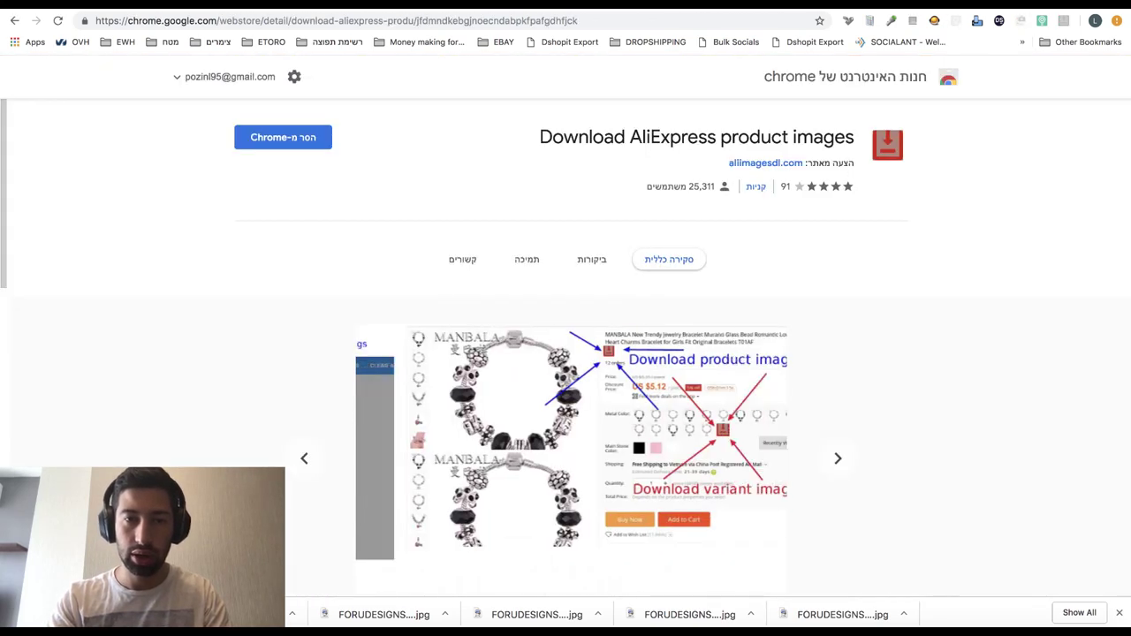
- Google 'alitool chrome extention', view the AliTools Web Store listing, and return to the AliExpress tab
{"action": "key", "text": "super+l"}
{"action": "type", "text": "alitools"}
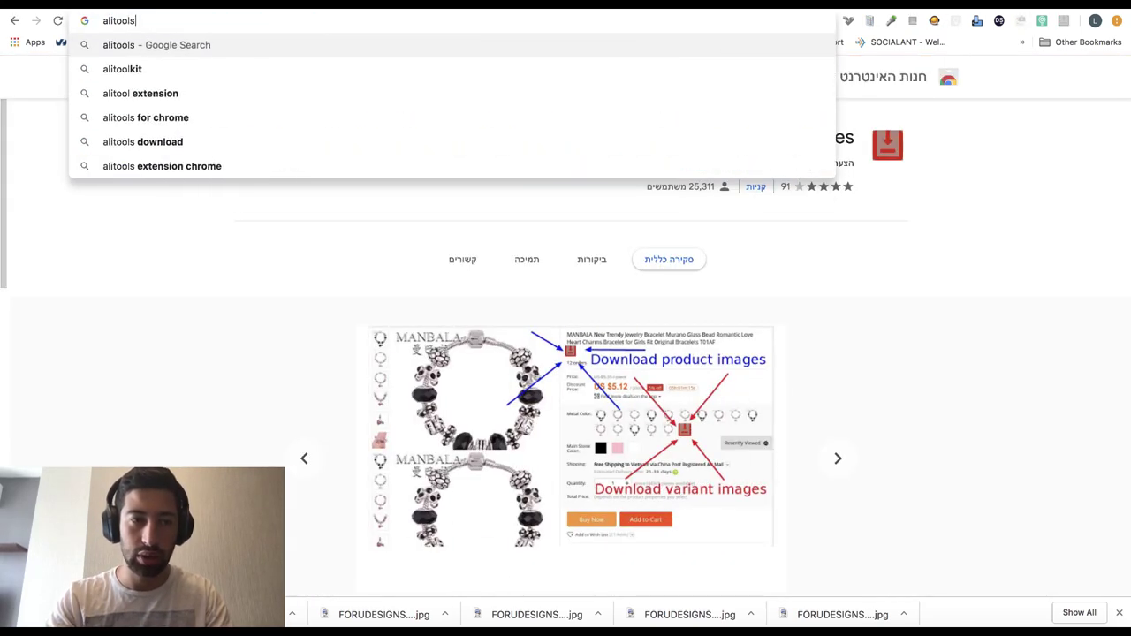
{"action": "key", "text": "BackSpace"}
{"action": "type", "text": "c"}
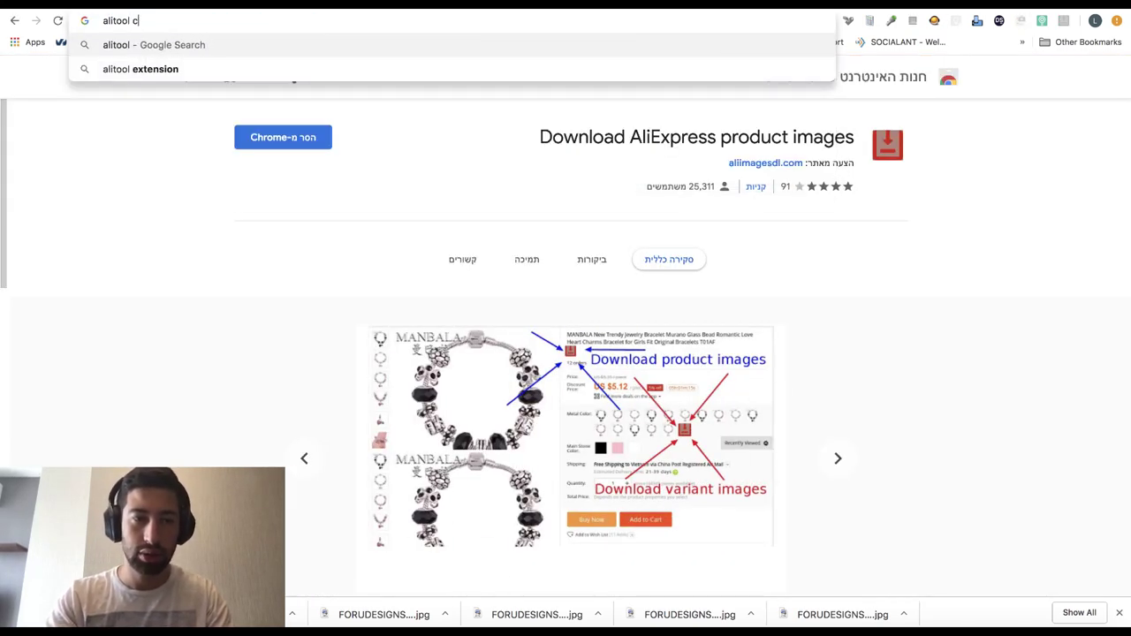
{"action": "type", "text": "hrome extenti"}
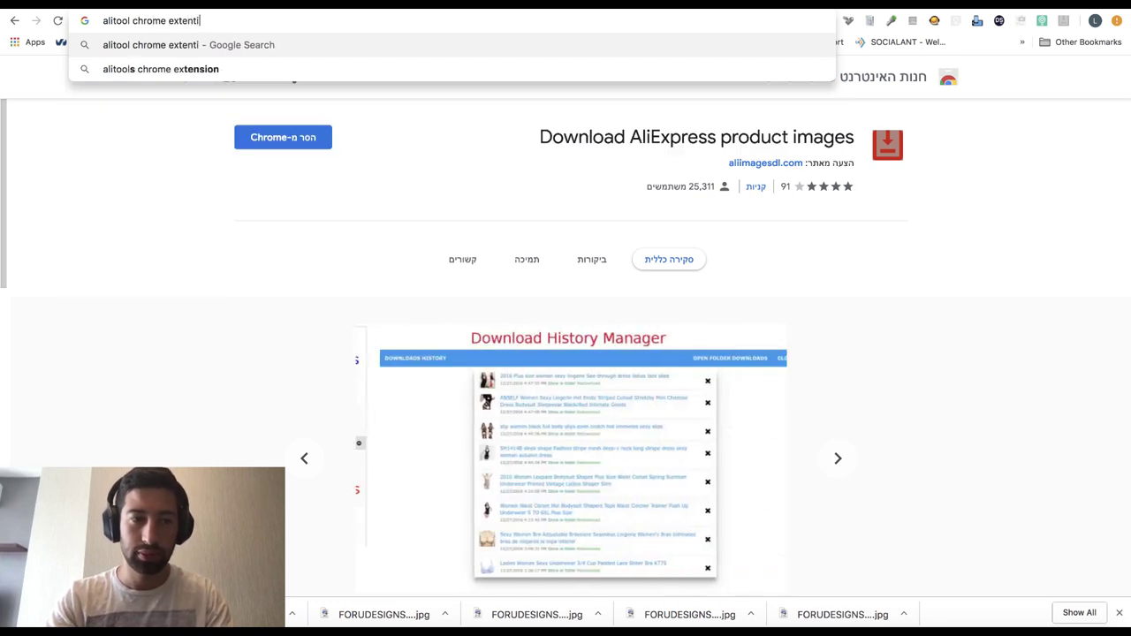
{"action": "type", "text": "on"}
{"action": "key", "text": "Return"}
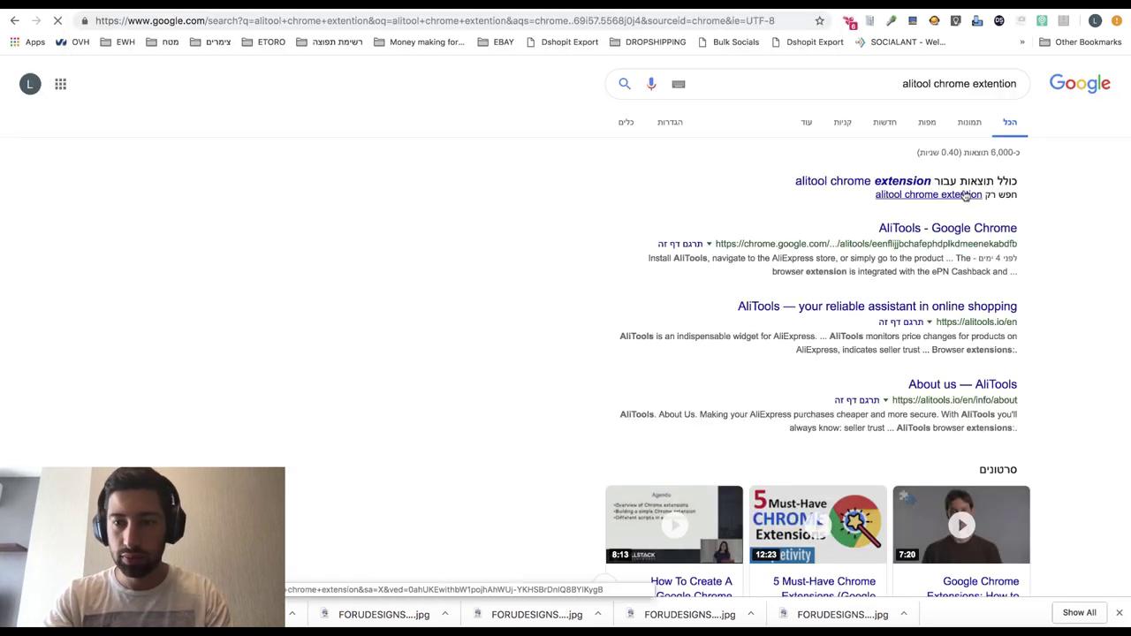
{"action": "left_click", "coordinate": [972, 227]}
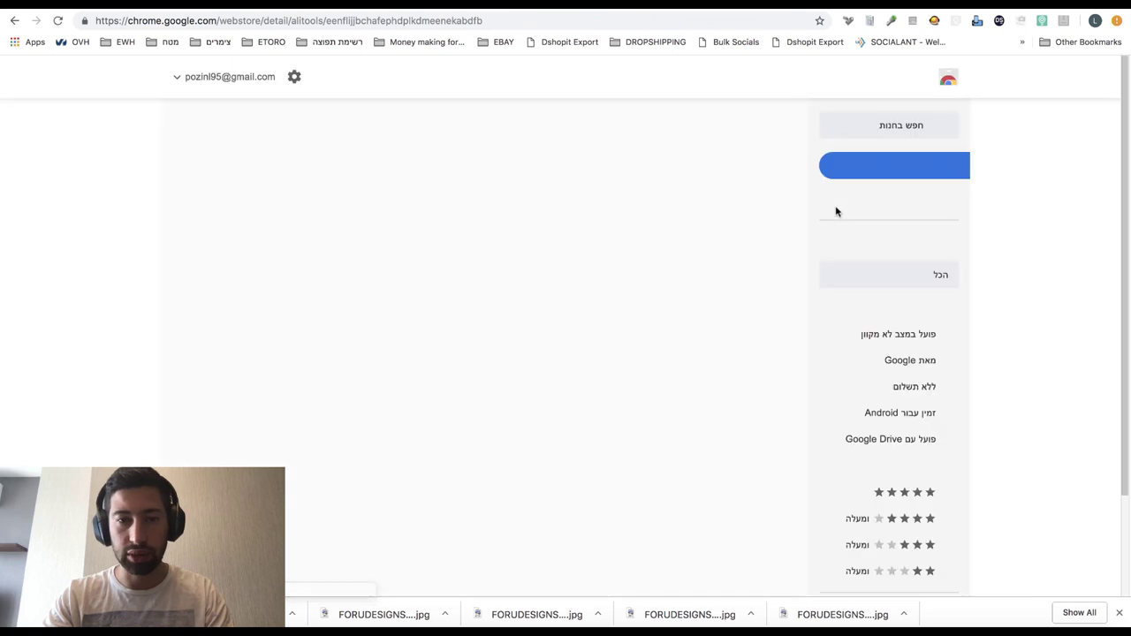
{"action": "double_click", "coordinate": [823, 146]}
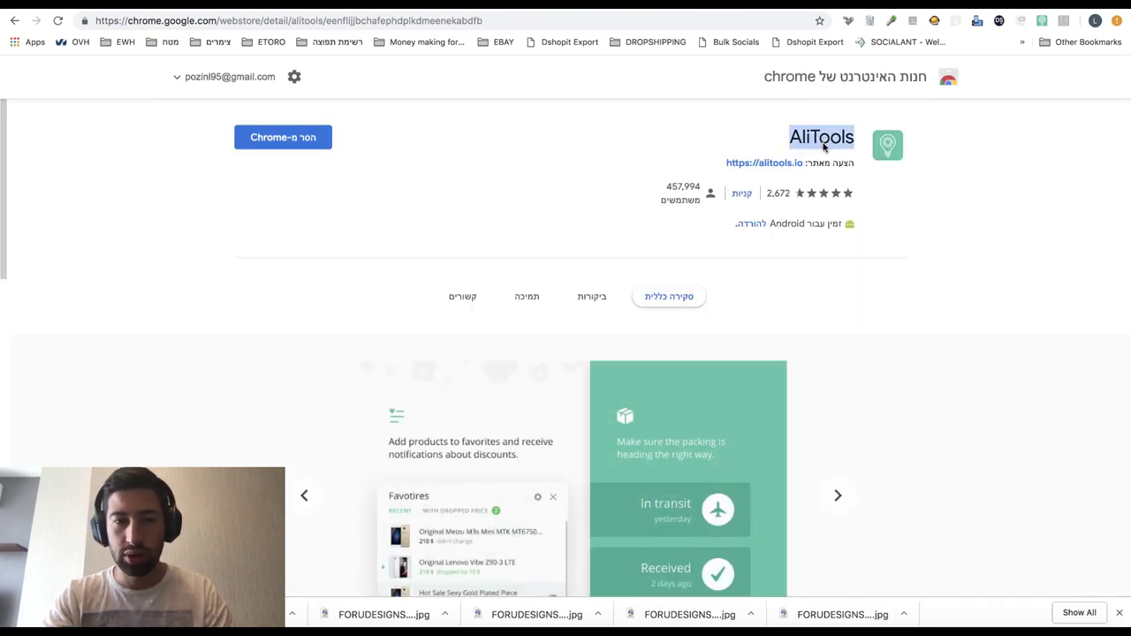
{"action": "left_click", "coordinate": [415, 7]}
{"action": "scroll", "coordinate": [665, 231], "scroll_direction": "down", "scroll_amount": 5}
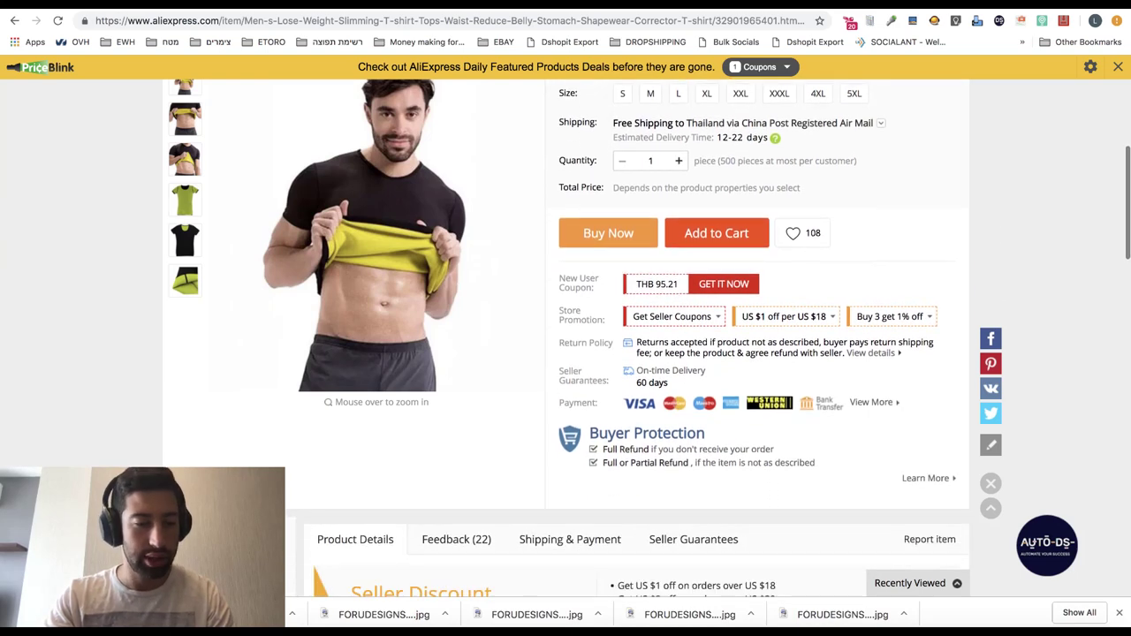
- Highlight the seller's Average score and the new-seller line in the AliTools Seller rating panel
{"action": "scroll", "coordinate": [566, 327], "scroll_direction": "up", "scroll_amount": 5}
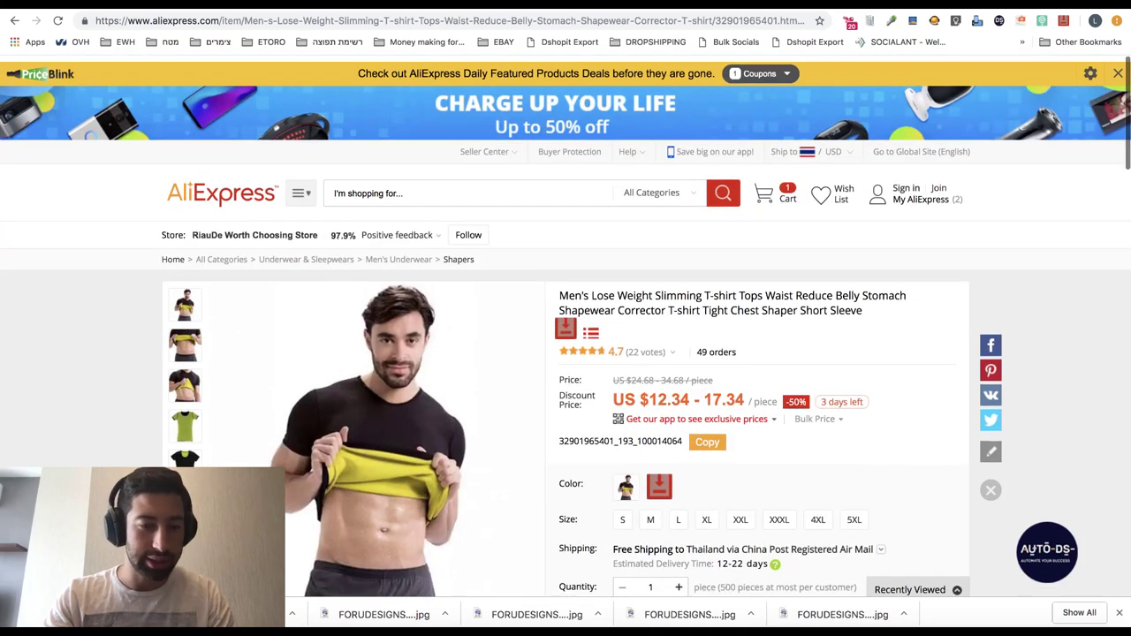
{"action": "scroll", "coordinate": [565, 327], "scroll_direction": "down", "scroll_amount": 1}
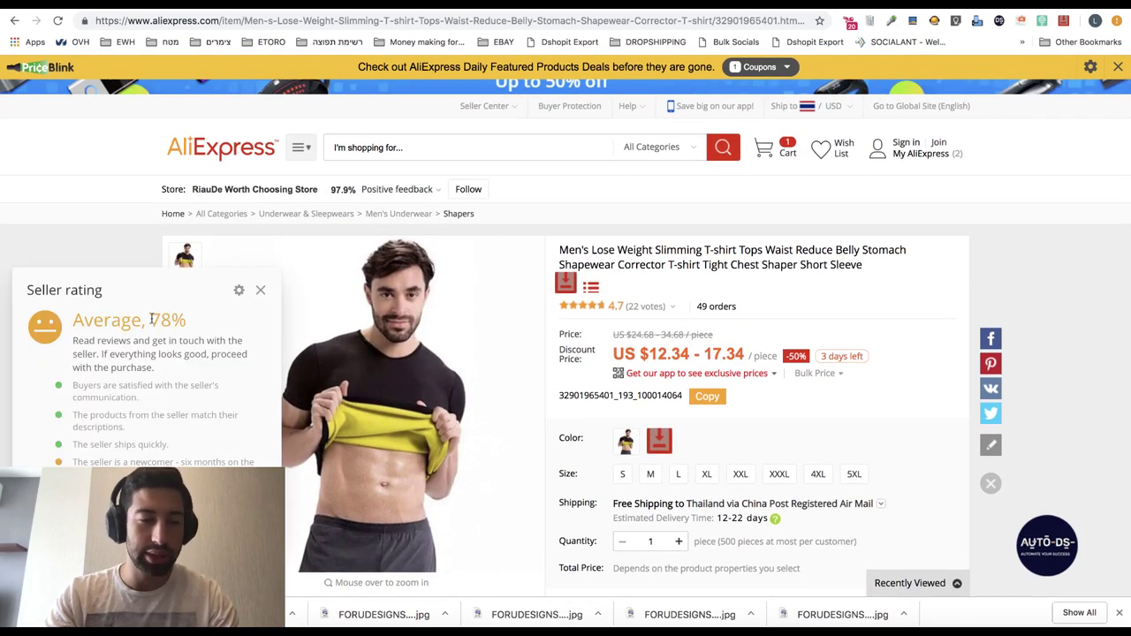
{"action": "left_click_drag", "start_coordinate": [181, 320], "coordinate": [101, 322]}
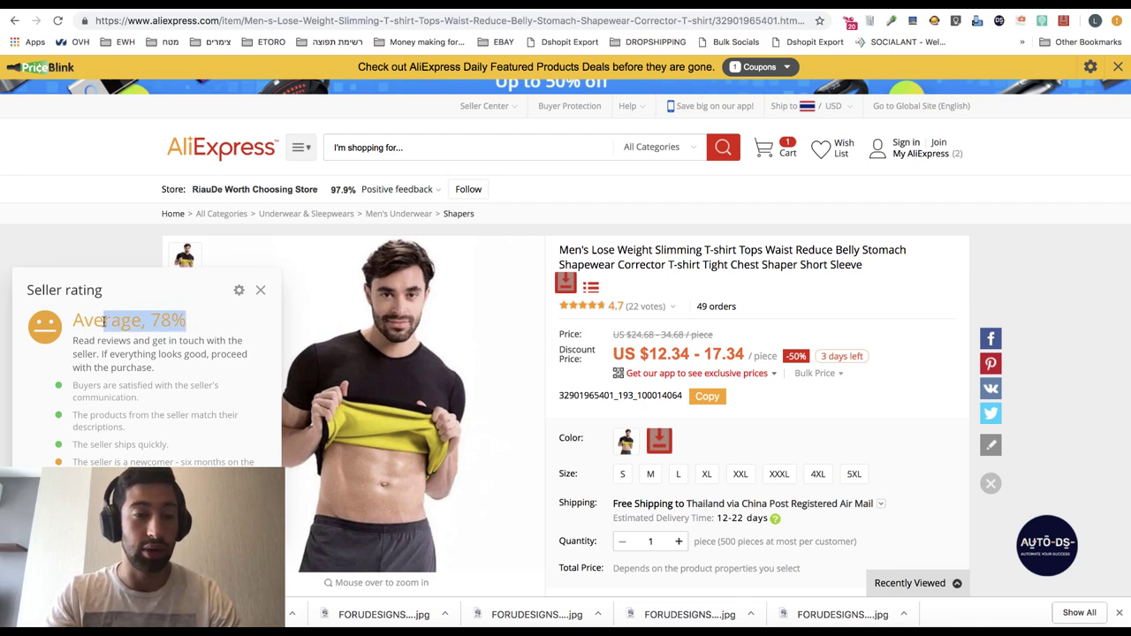
{"action": "double_click", "coordinate": [113, 323]}
{"action": "double_click", "coordinate": [112, 323]}
{"action": "left_click", "coordinate": [125, 356]}
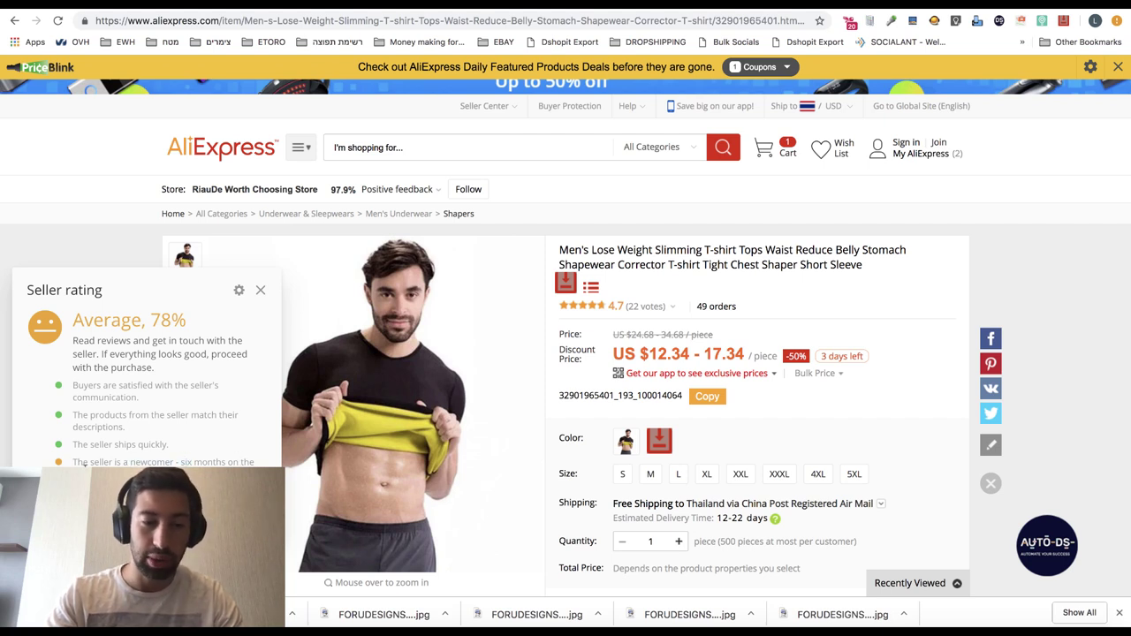
{"action": "triple_click", "coordinate": [92, 461]}
{"action": "left_click", "coordinate": [84, 462]}
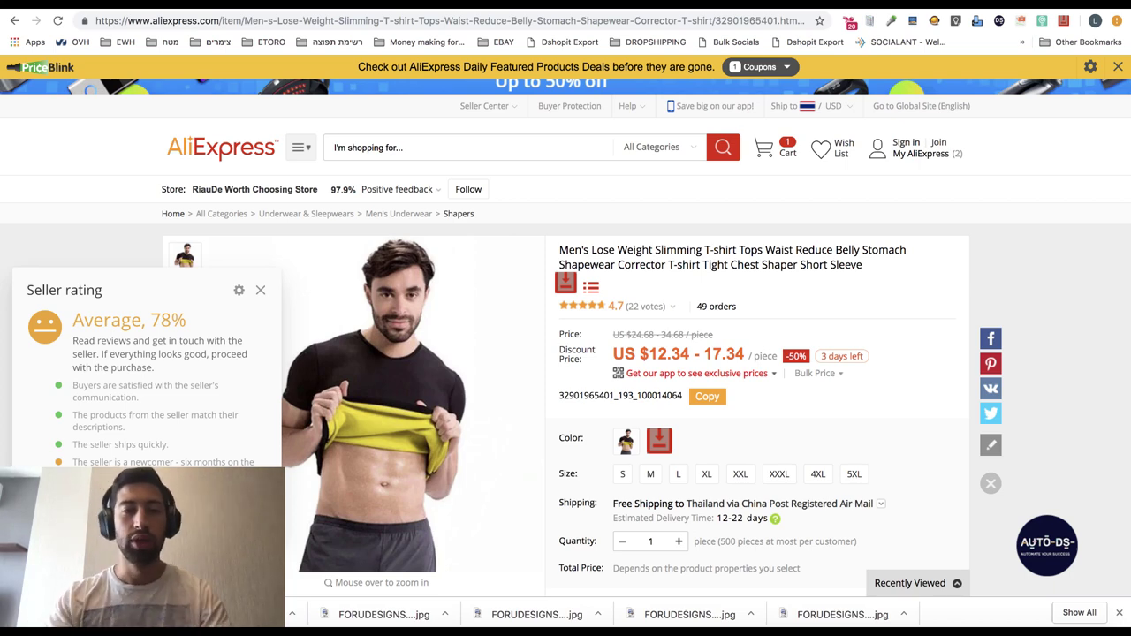
- Select the seller rating text through 'Average, 78%'
{"action": "scroll", "coordinate": [490, 321], "scroll_direction": "down", "scroll_amount": 2}
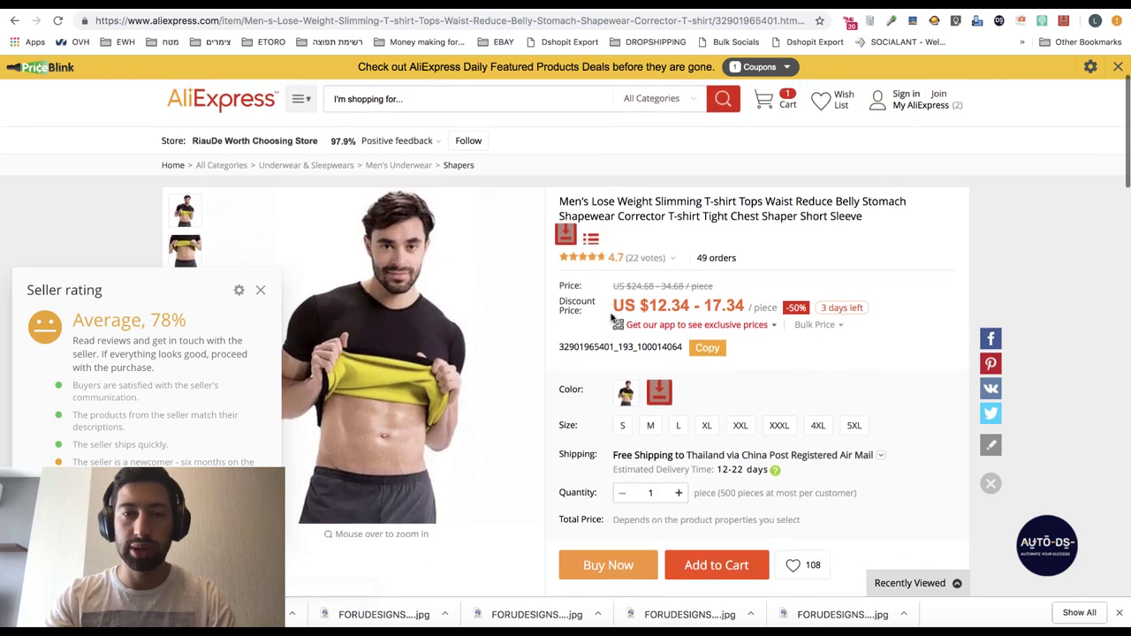
{"action": "scroll", "coordinate": [420, 190], "scroll_direction": "up", "scroll_amount": 1}
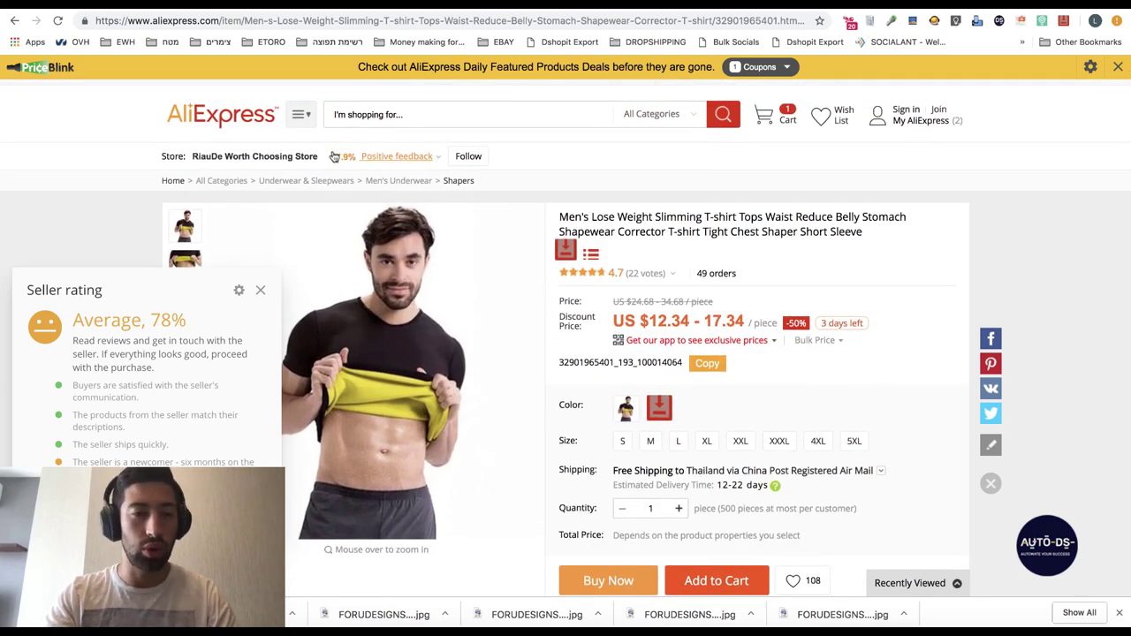
{"action": "mouse_move", "coordinate": [398, 157]}
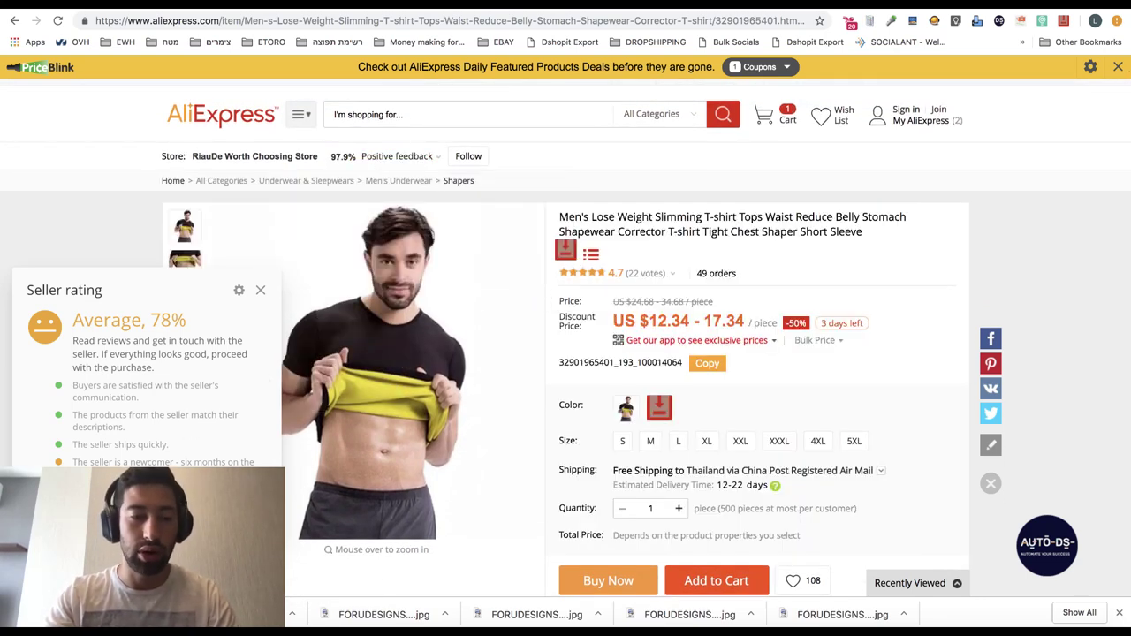
{"action": "left_click_drag", "start_coordinate": [230, 455], "coordinate": [77, 325]}
{"action": "left_click", "coordinate": [79, 327]}
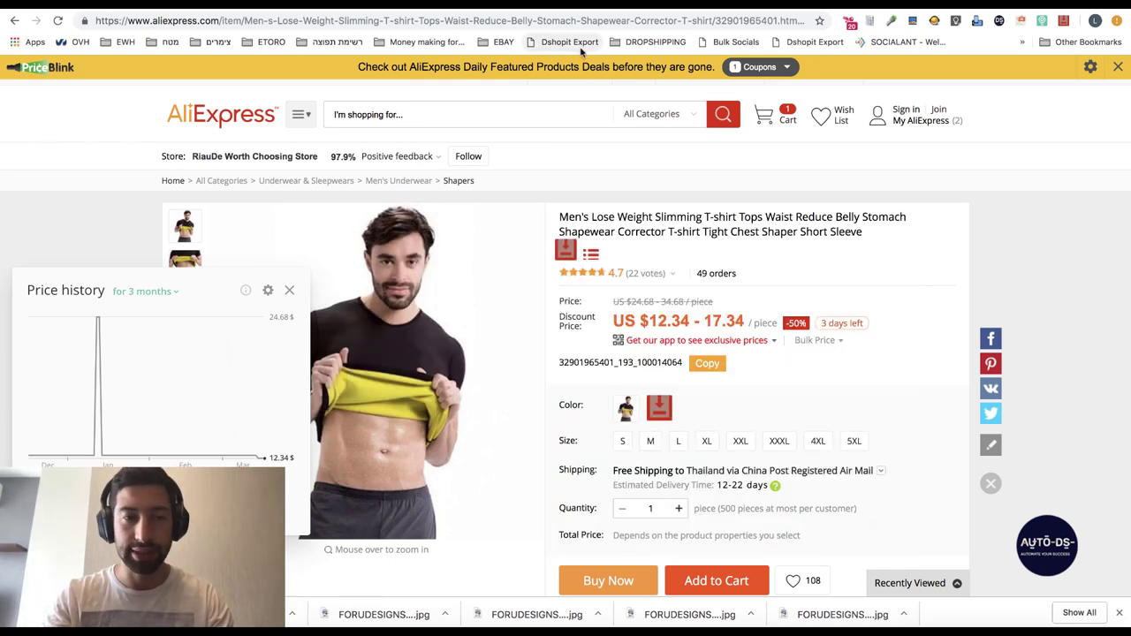
- Go back to the AliExpress home page via the AliExpress logo
{"action": "left_click", "coordinate": [242, 119]}
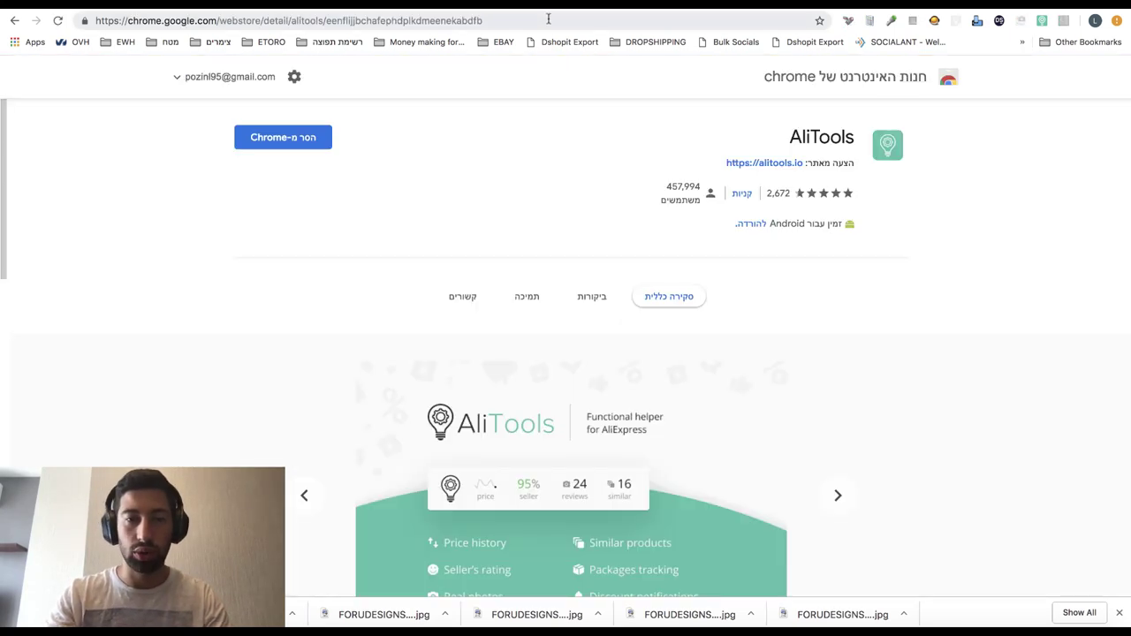
- Search Google for 'AUTODS HELPER' and open its Chrome Web Store listing
{"action": "left_click", "coordinate": [548, 19]}
{"action": "type", "text": "AUTODS HELP"}
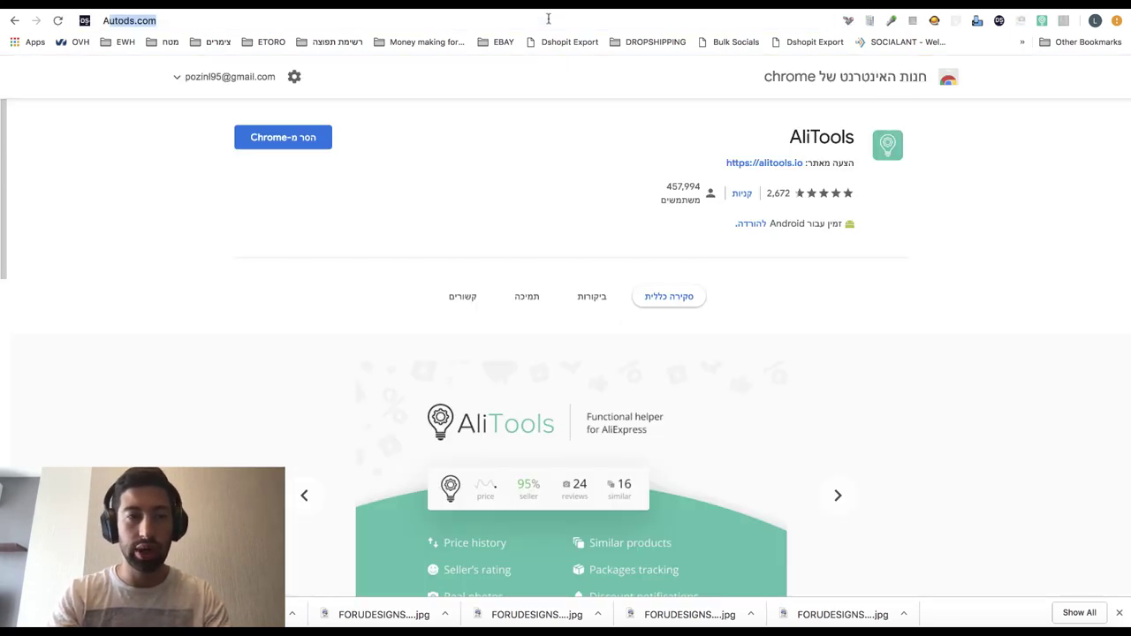
{"action": "type", "text": "ER"}
{"action": "key", "text": "Return"}
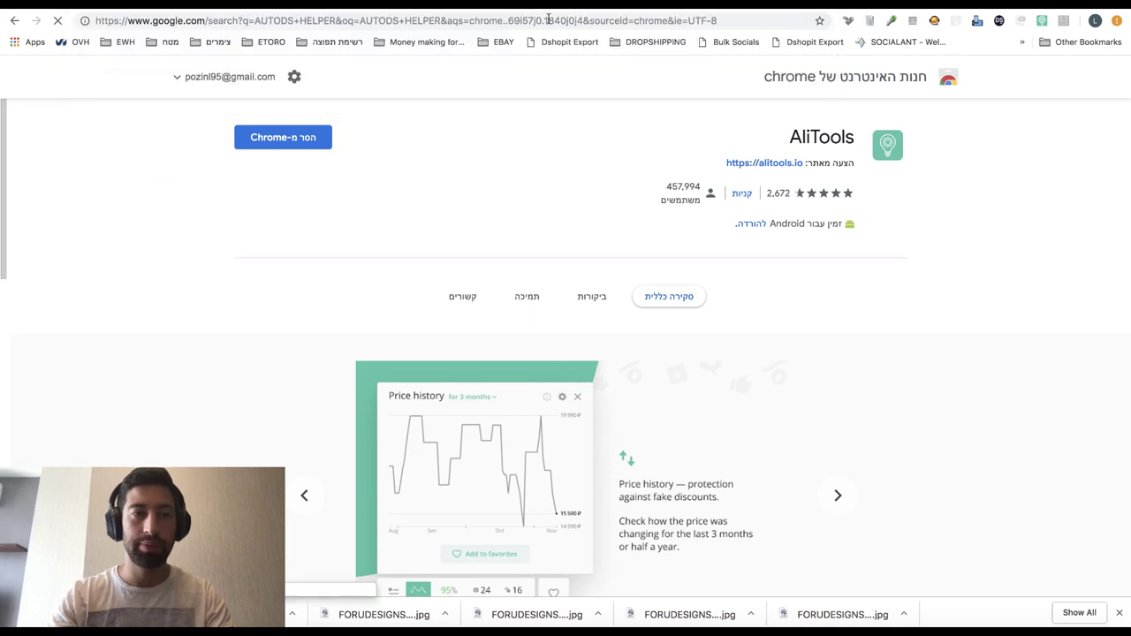
{"action": "scroll", "coordinate": [793, 159], "scroll_direction": "down", "scroll_amount": 2}
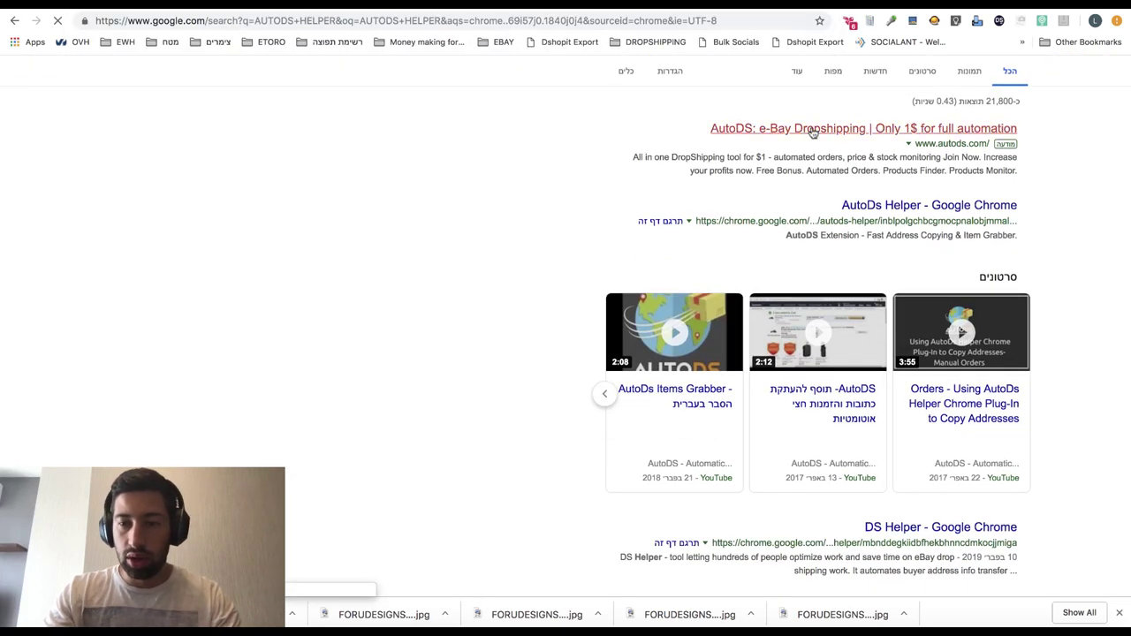
{"action": "left_click", "coordinate": [895, 206]}
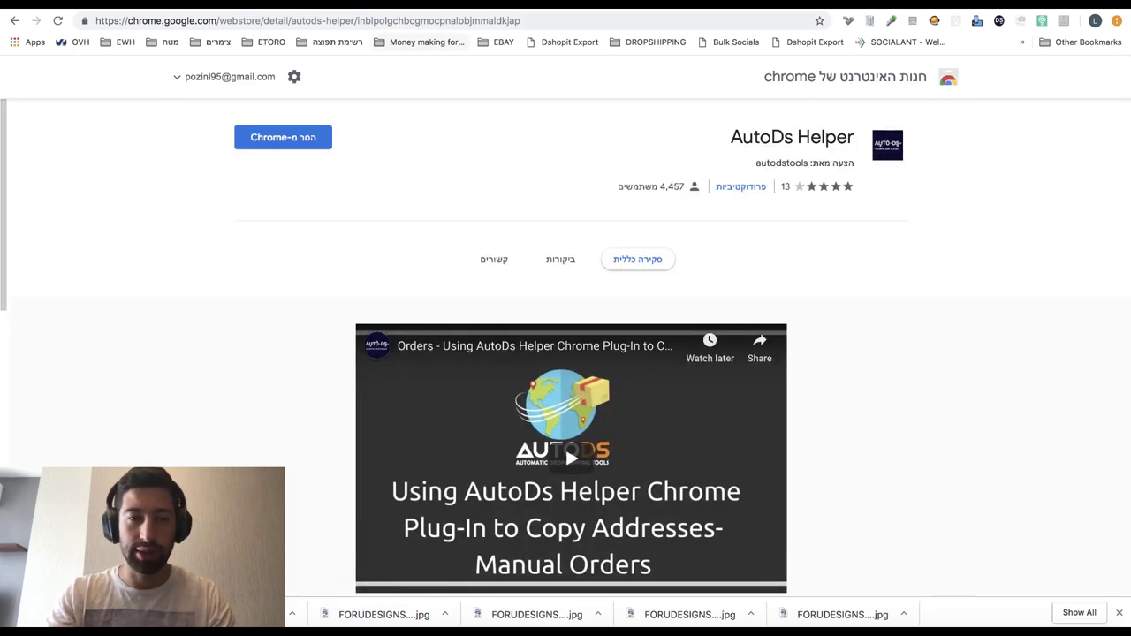
- Switch back to the AliExpress tab and browse the tshirt results
{"action": "key", "text": "ctrl+Tab"}
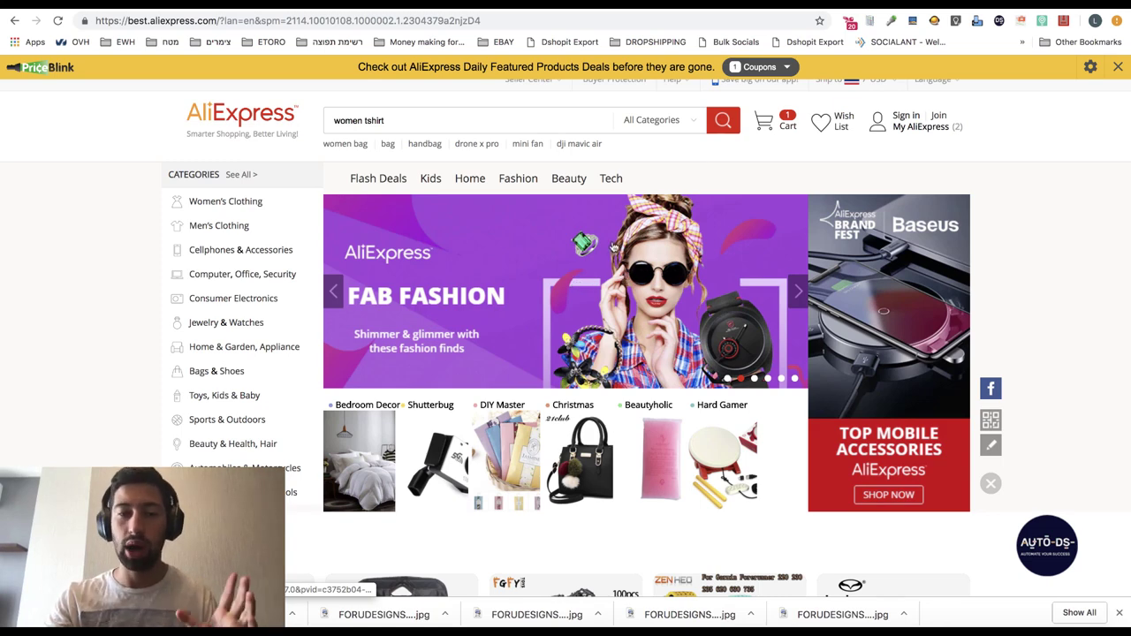
{"action": "scroll", "coordinate": [537, 151], "scroll_direction": "down", "scroll_amount": 1}
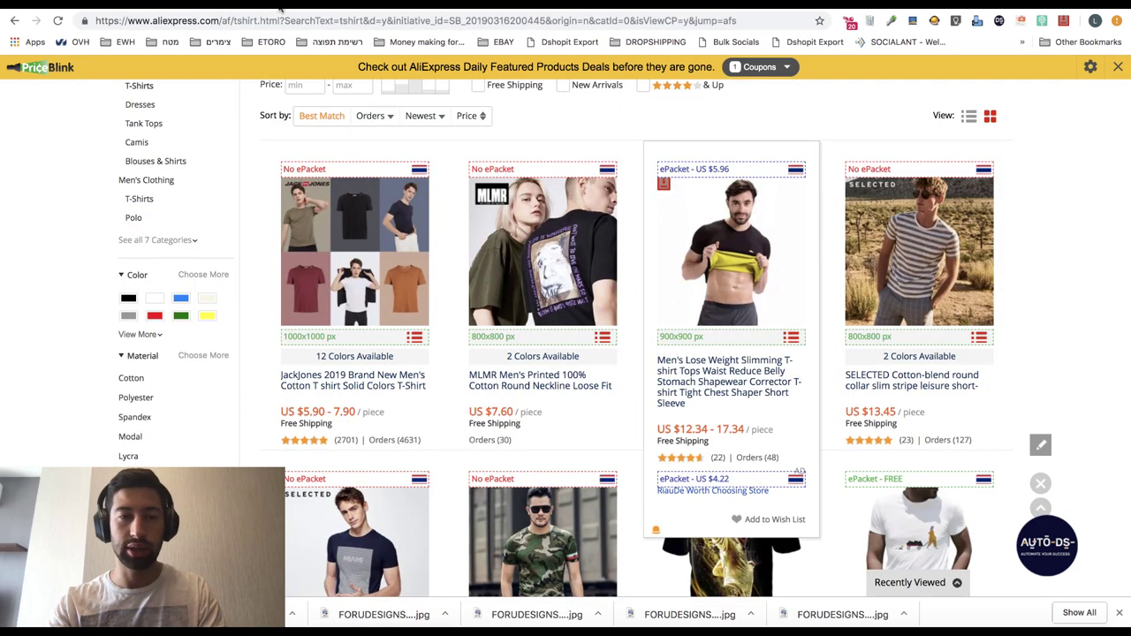
{"action": "scroll", "coordinate": [687, 266], "scroll_direction": "down", "scroll_amount": 3}
- Open the AutoDS Item Grabber and extract the 48 product IDs from page 1
{"action": "scroll", "coordinate": [687, 265], "scroll_direction": "down", "scroll_amount": 3}
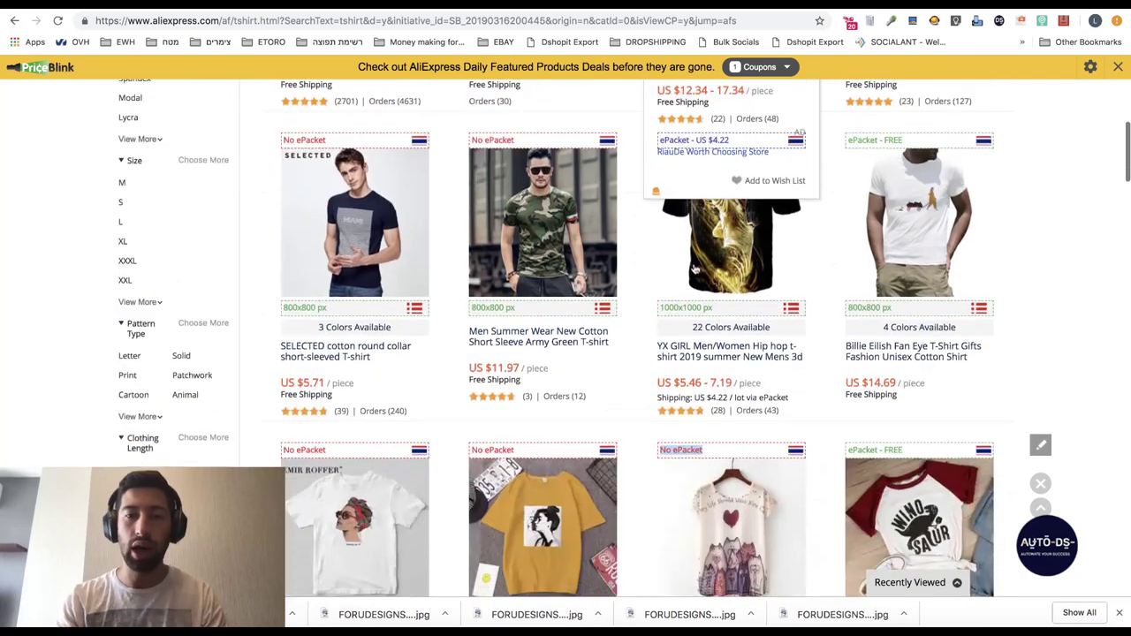
{"action": "scroll", "coordinate": [653, 264], "scroll_direction": "up", "scroll_amount": 7}
{"action": "scroll", "coordinate": [653, 280], "scroll_direction": "down", "scroll_amount": 3}
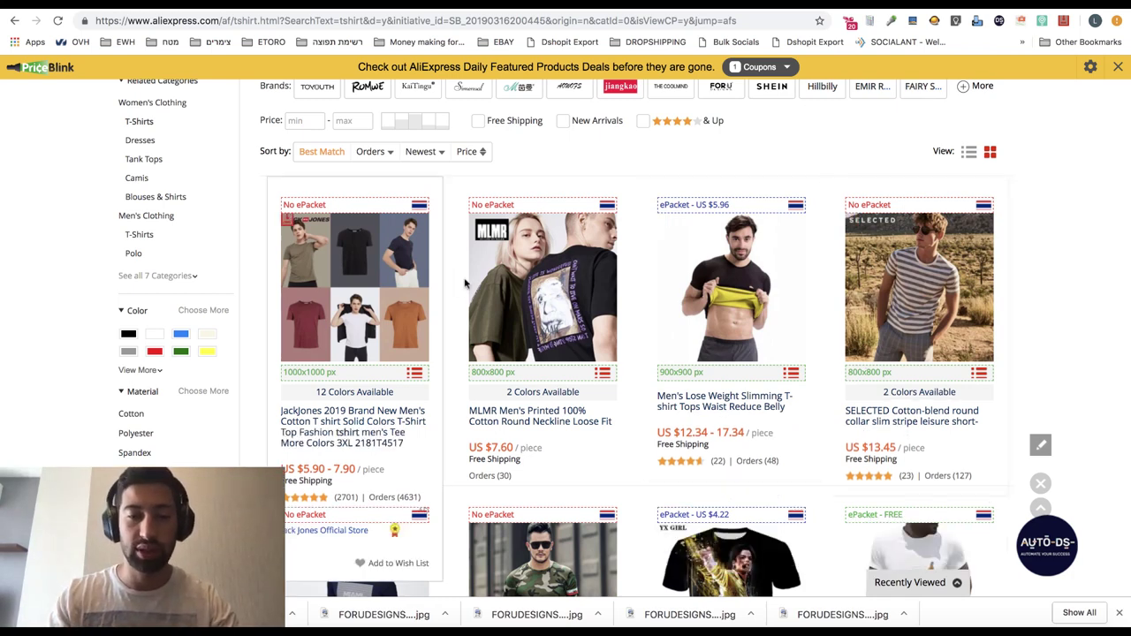
{"action": "scroll", "coordinate": [724, 265], "scroll_direction": "down", "scroll_amount": 1}
{"action": "left_click", "coordinate": [1067, 553]}
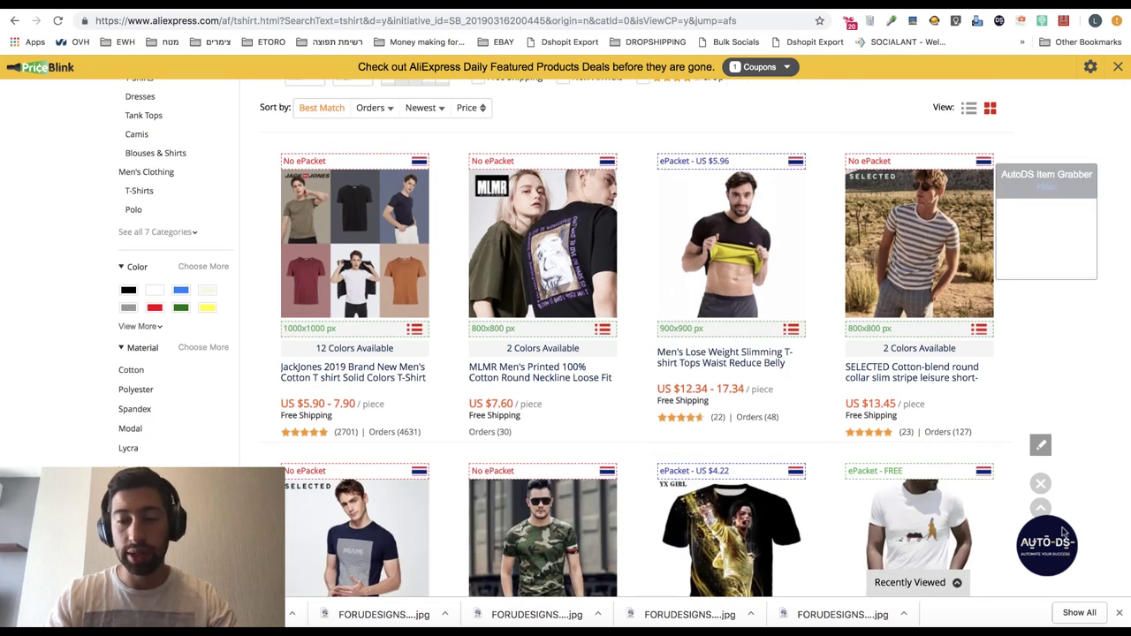
{"action": "left_click", "coordinate": [1026, 427]}
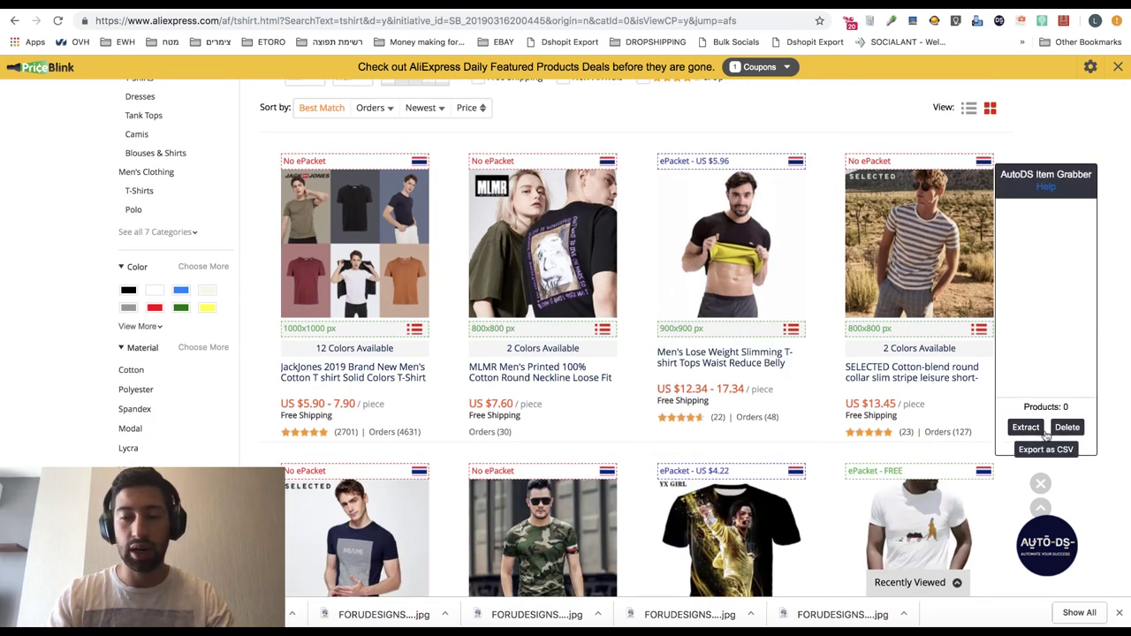
{"action": "scroll", "coordinate": [868, 411], "scroll_direction": "down", "scroll_amount": 1}
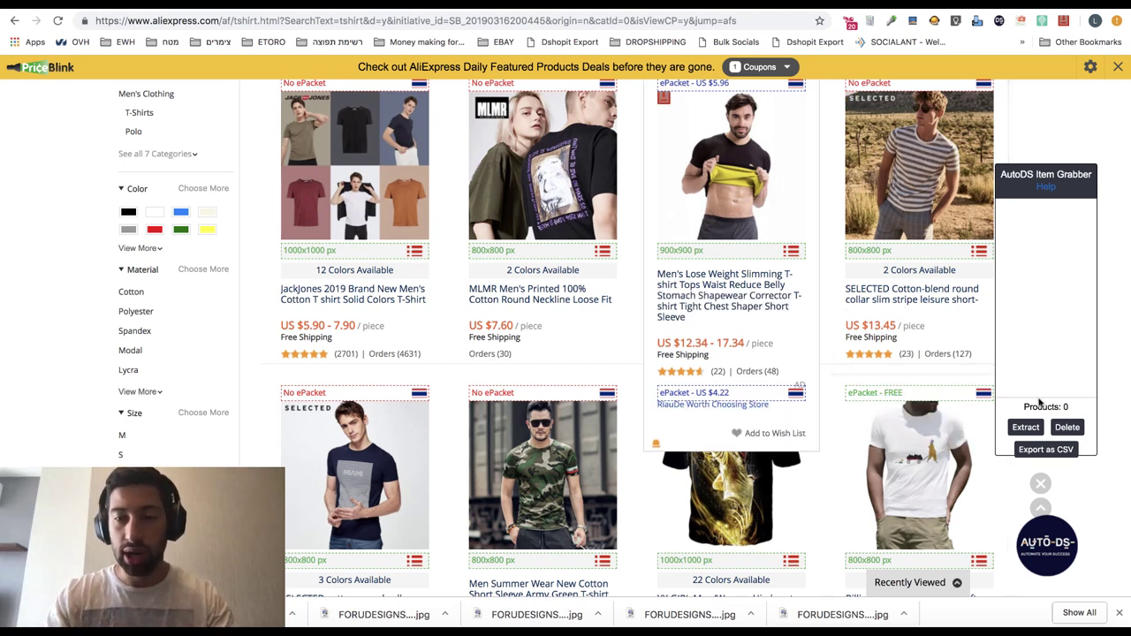
{"action": "left_click", "coordinate": [1026, 427]}
- Scroll down to the pagination and go to page 2 of the tshirt results
{"action": "scroll", "coordinate": [616, 275], "scroll_direction": "down", "scroll_amount": 15}
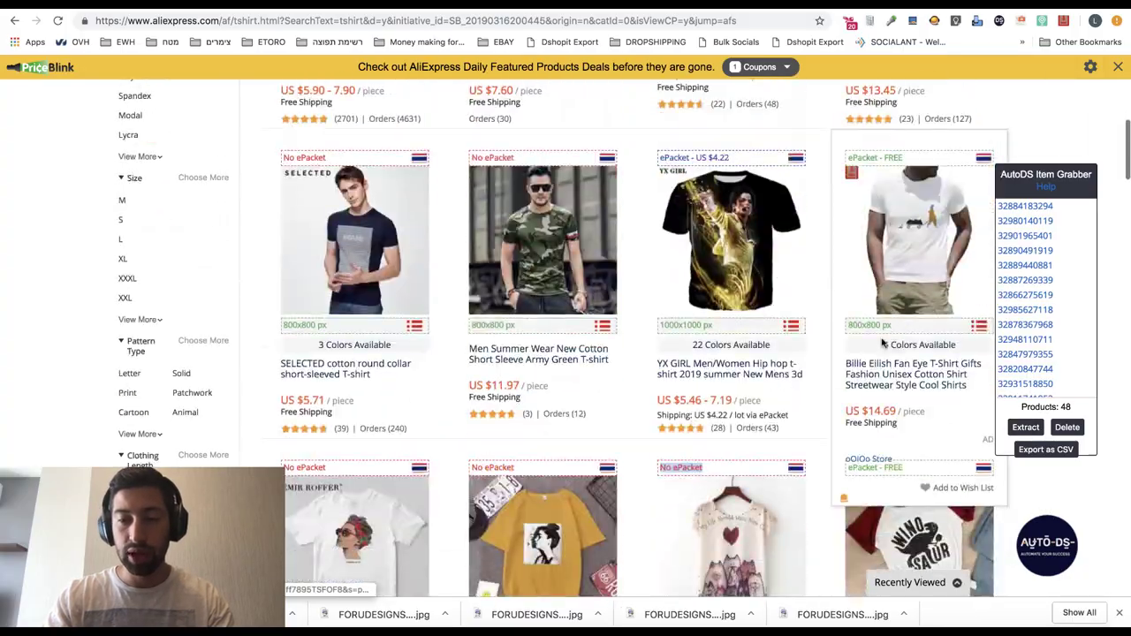
{"action": "scroll", "coordinate": [616, 275], "scroll_direction": "down", "scroll_amount": 20}
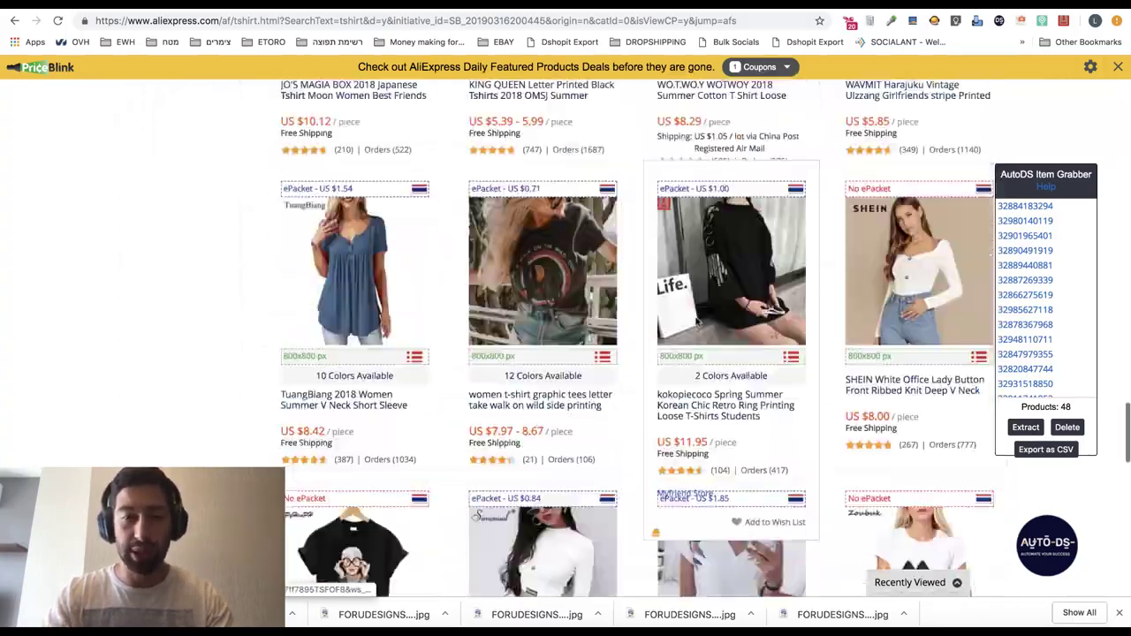
{"action": "scroll", "coordinate": [694, 321], "scroll_direction": "up", "scroll_amount": 10}
{"action": "scroll", "coordinate": [531, 397], "scroll_direction": "down", "scroll_amount": 4}
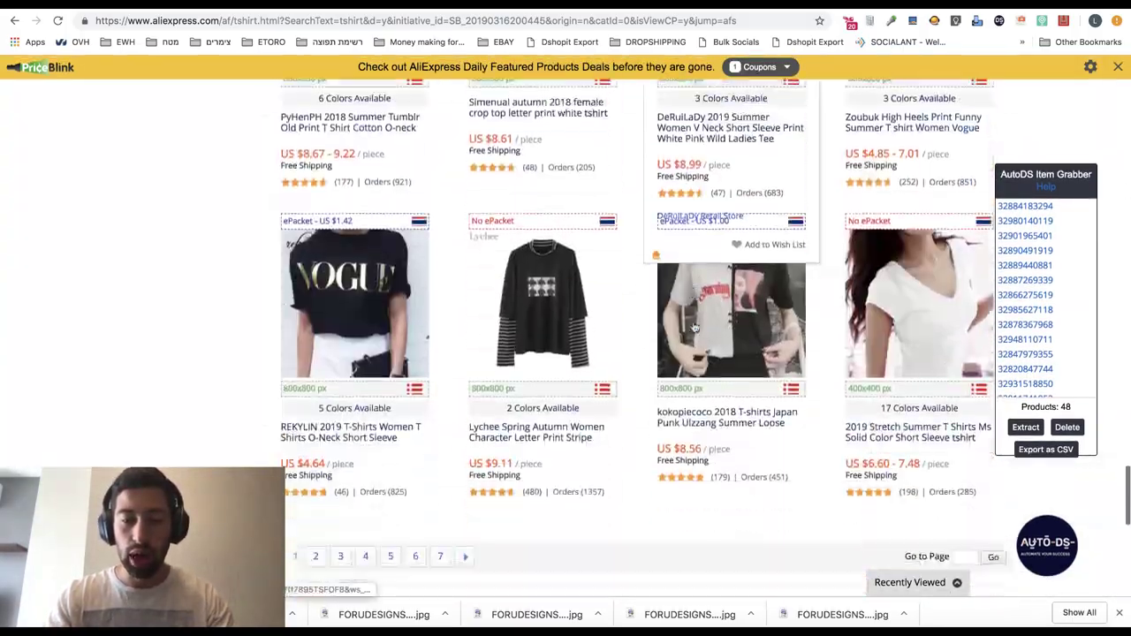
{"action": "left_click", "coordinate": [313, 471]}
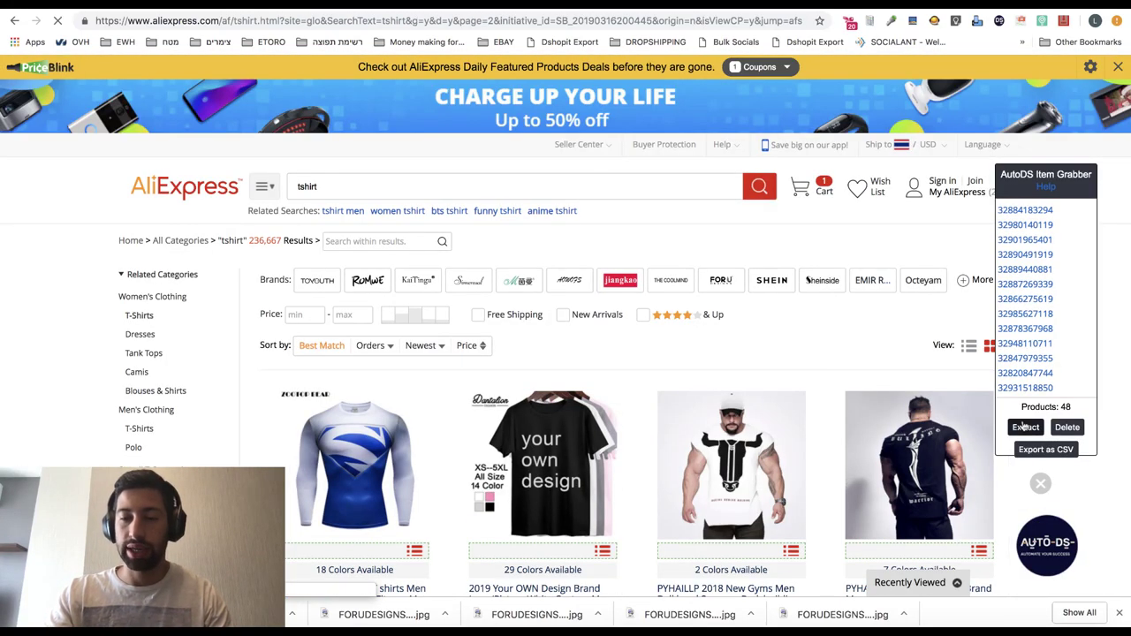
- Extract page 2's product IDs into the grabber for 96 total and select the ID list
{"action": "left_click", "coordinate": [1023, 427]}
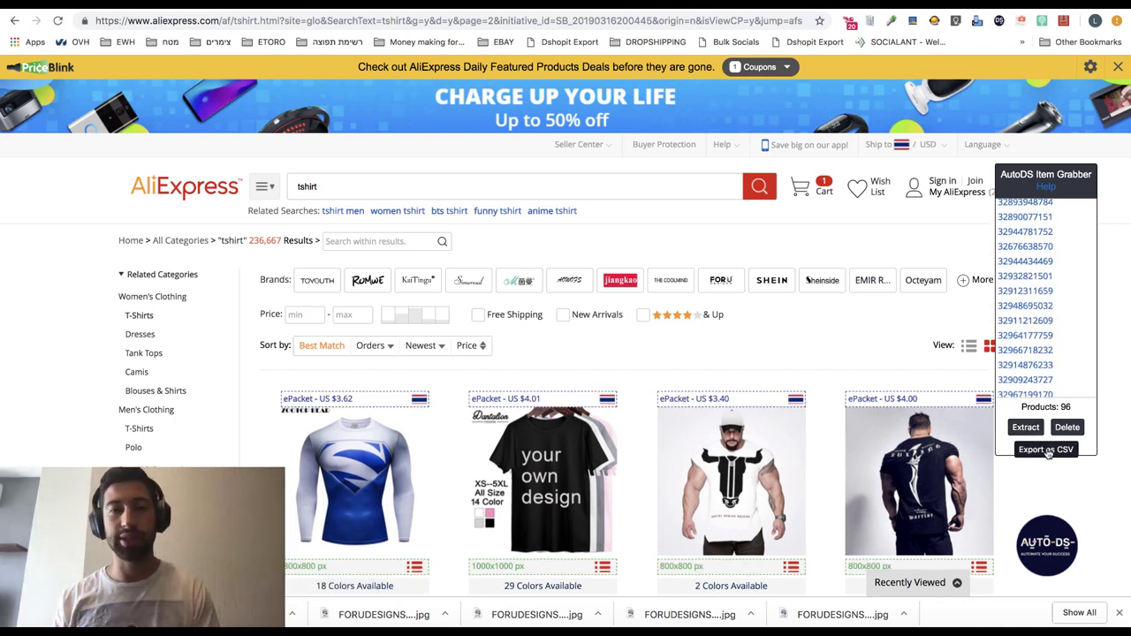
{"action": "scroll", "coordinate": [1080, 389], "scroll_direction": "down", "scroll_amount": 10}
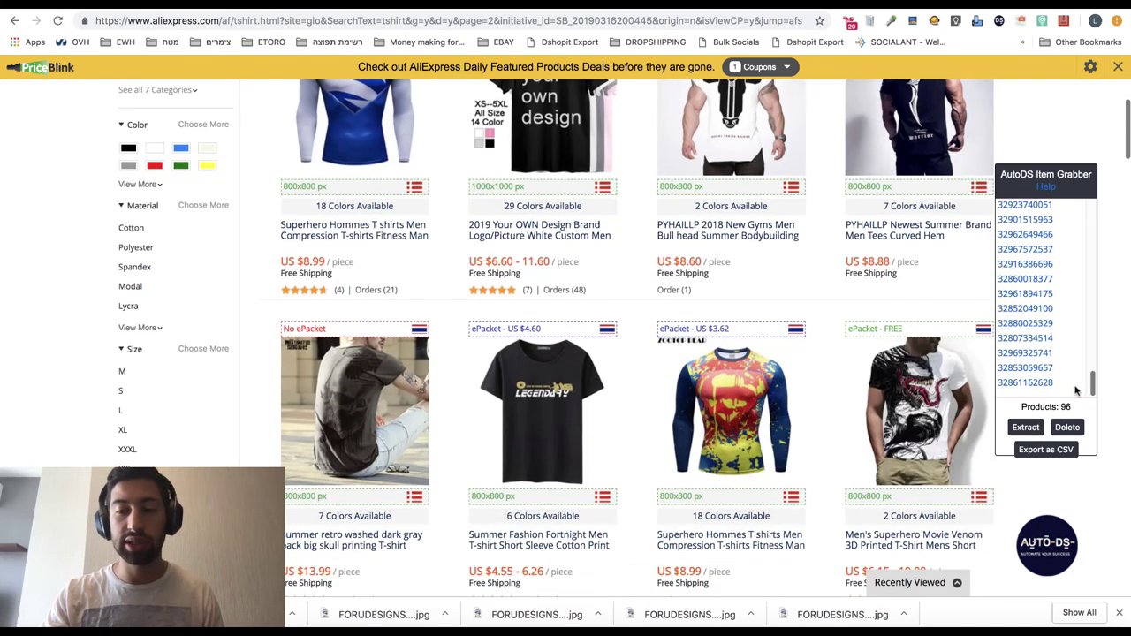
{"action": "left_click_drag", "start_coordinate": [1076, 390], "coordinate": [1019, 142]}
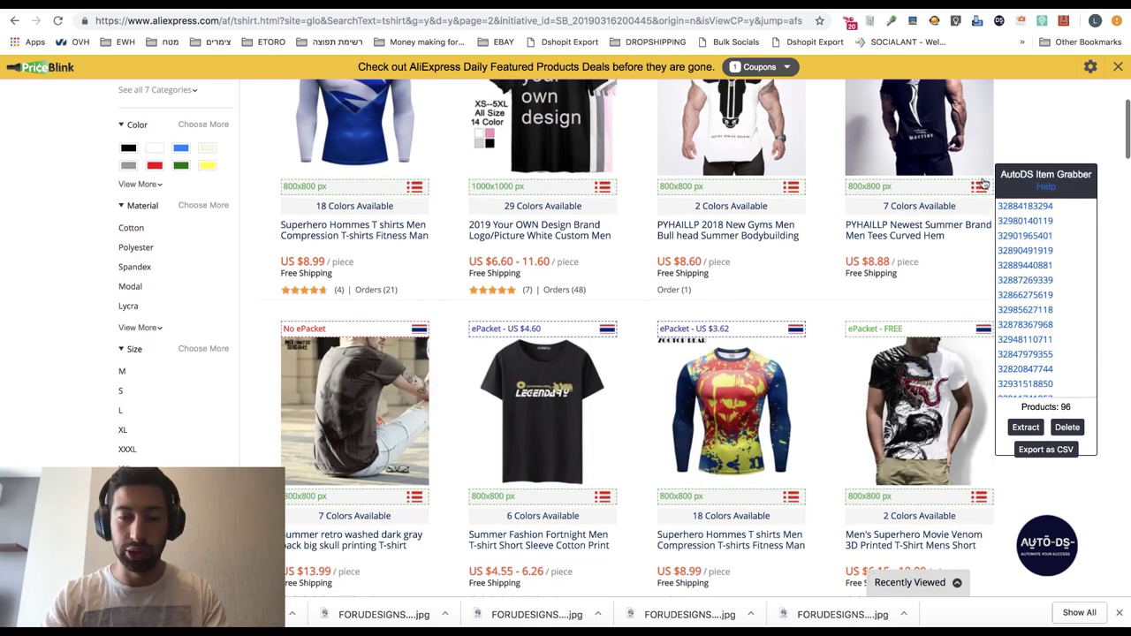
- Open the Superhero Hommes compression T-shirt product page
{"action": "left_click", "coordinate": [1017, 203]}
{"action": "scroll", "coordinate": [1025, 265], "scroll_direction": "down", "scroll_amount": 2}
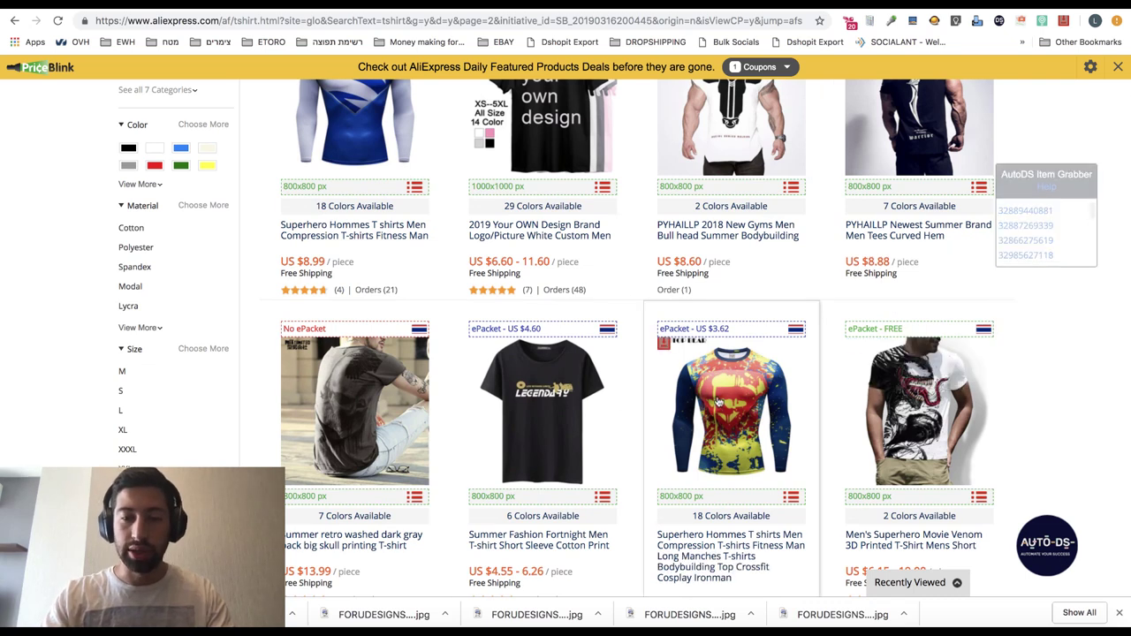
{"action": "left_click", "coordinate": [713, 399]}
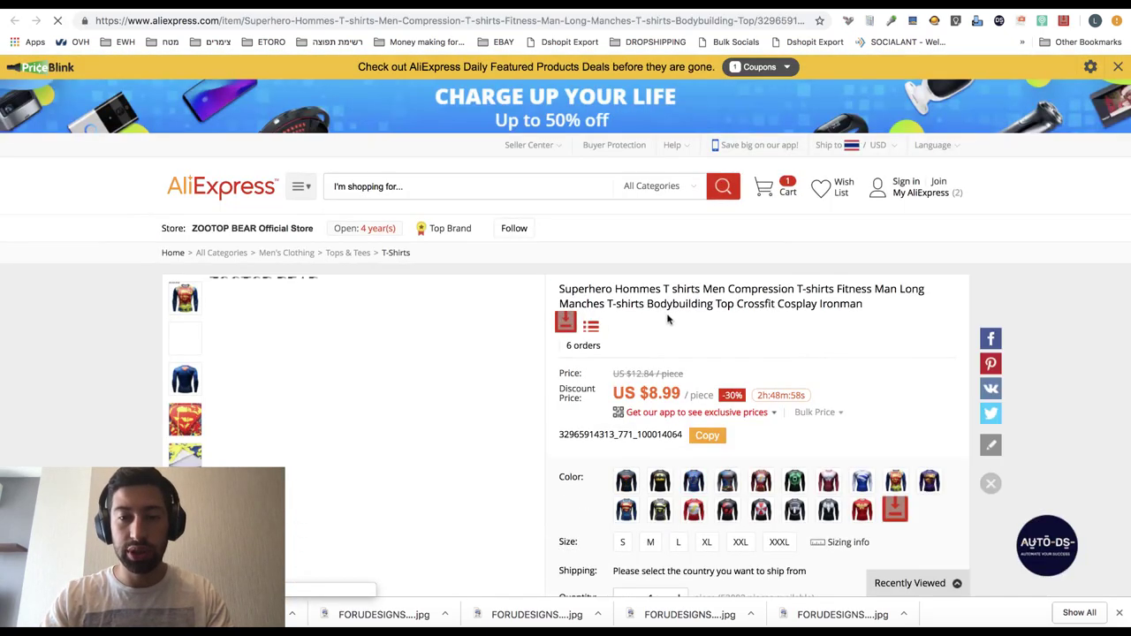
- Choose size S and the black Superman colour variant for the compression T-shirt
{"action": "scroll", "coordinate": [716, 380], "scroll_direction": "down", "scroll_amount": 2}
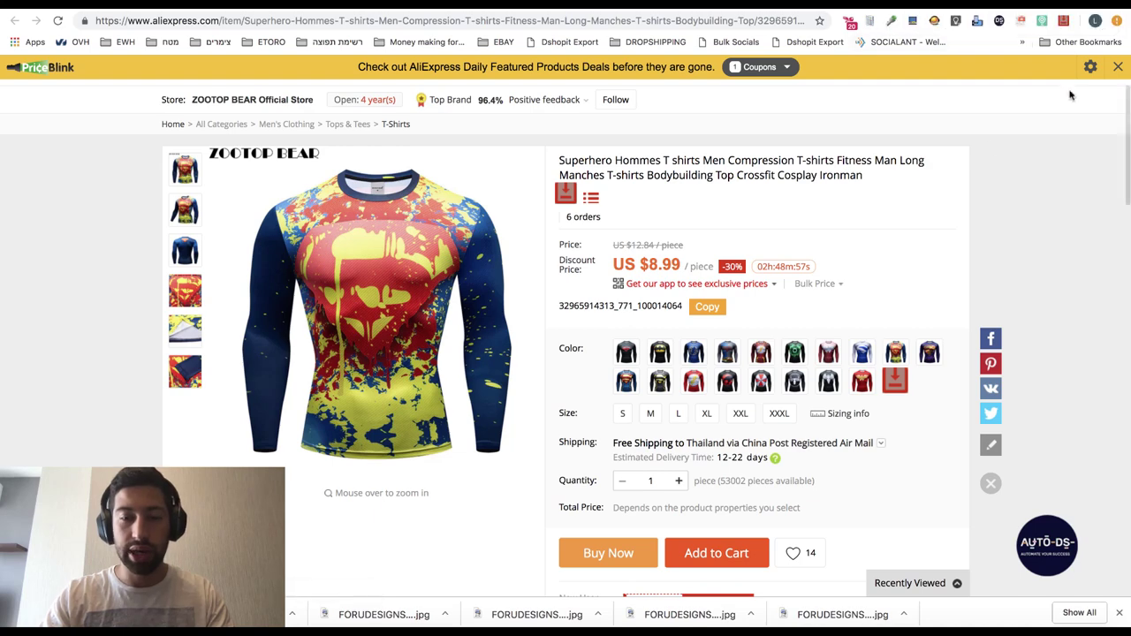
{"action": "left_click", "coordinate": [626, 381]}
{"action": "left_click", "coordinate": [622, 412]}
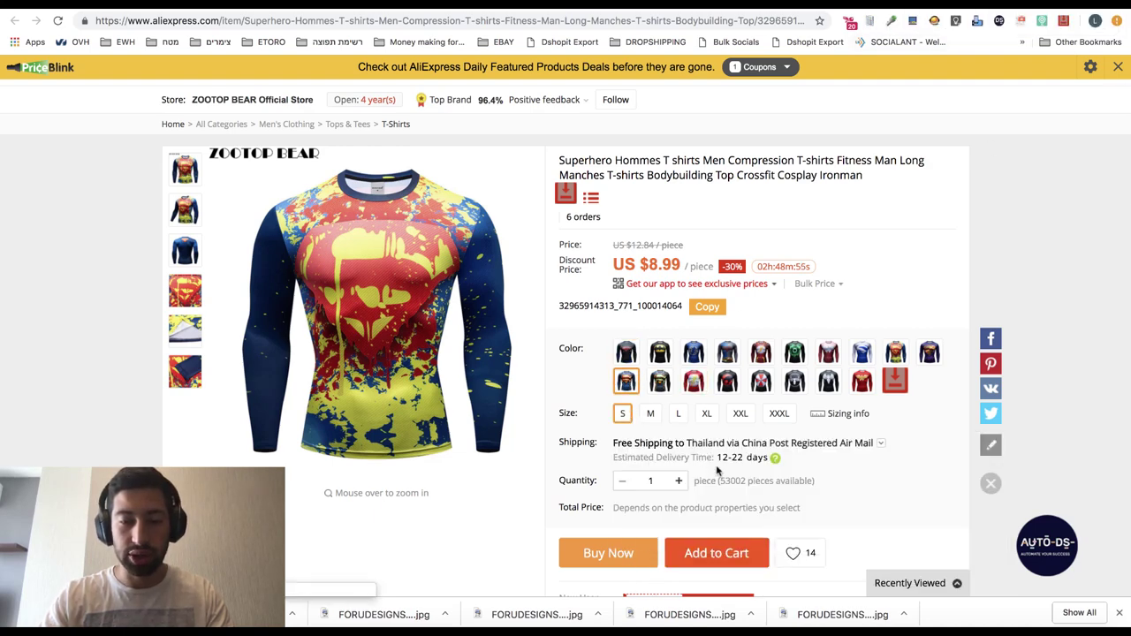
{"action": "left_click", "coordinate": [626, 352]}
{"action": "scroll", "coordinate": [625, 371], "scroll_direction": "down", "scroll_amount": 1}
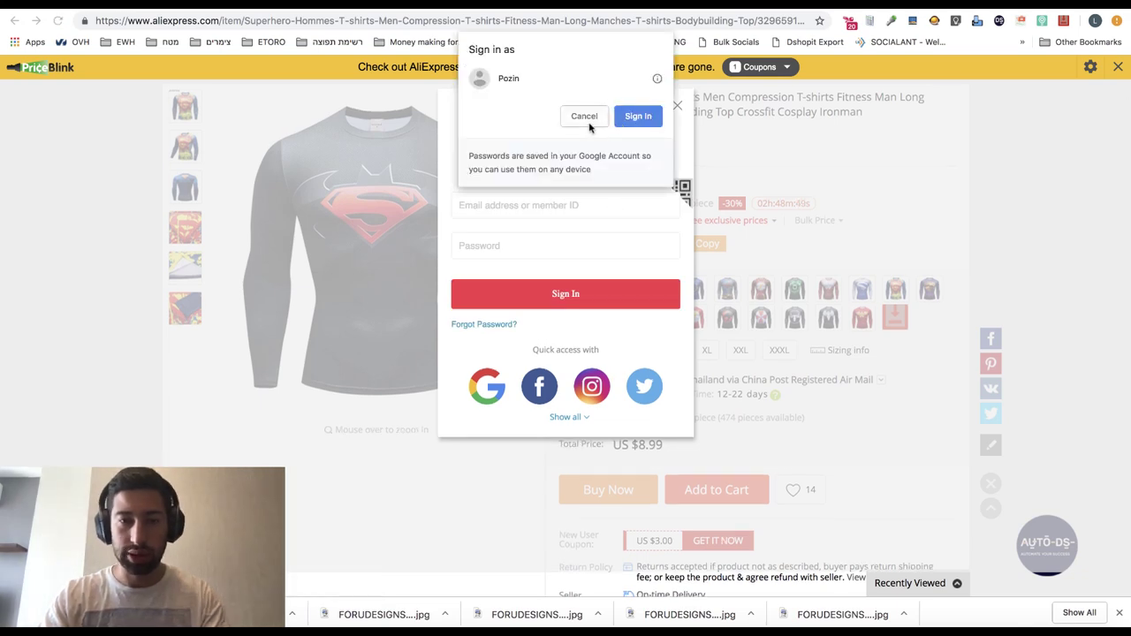
- Dismiss the saved-password prompt and begin entering the sign-in email
{"action": "left_click", "coordinate": [584, 116]}
{"action": "left_click", "coordinate": [542, 203]}
{"action": "type", "text": "z"}
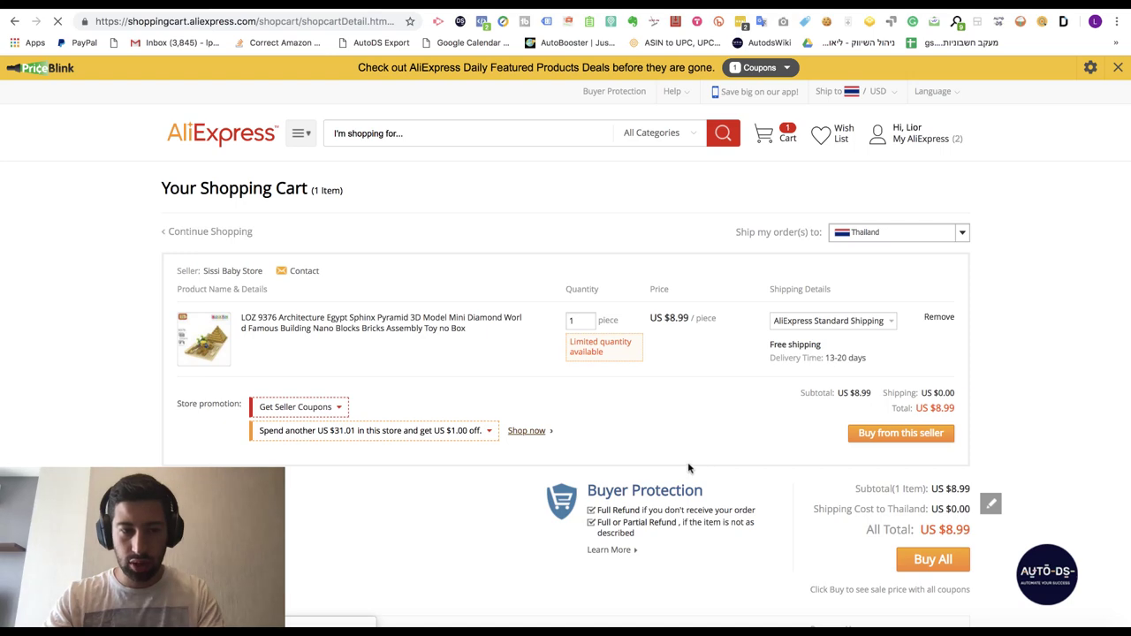
{"action": "scroll", "coordinate": [694, 464], "scroll_direction": "down", "scroll_amount": 1}
{"action": "scroll", "coordinate": [718, 450], "scroll_direction": "up", "scroll_amount": 1}
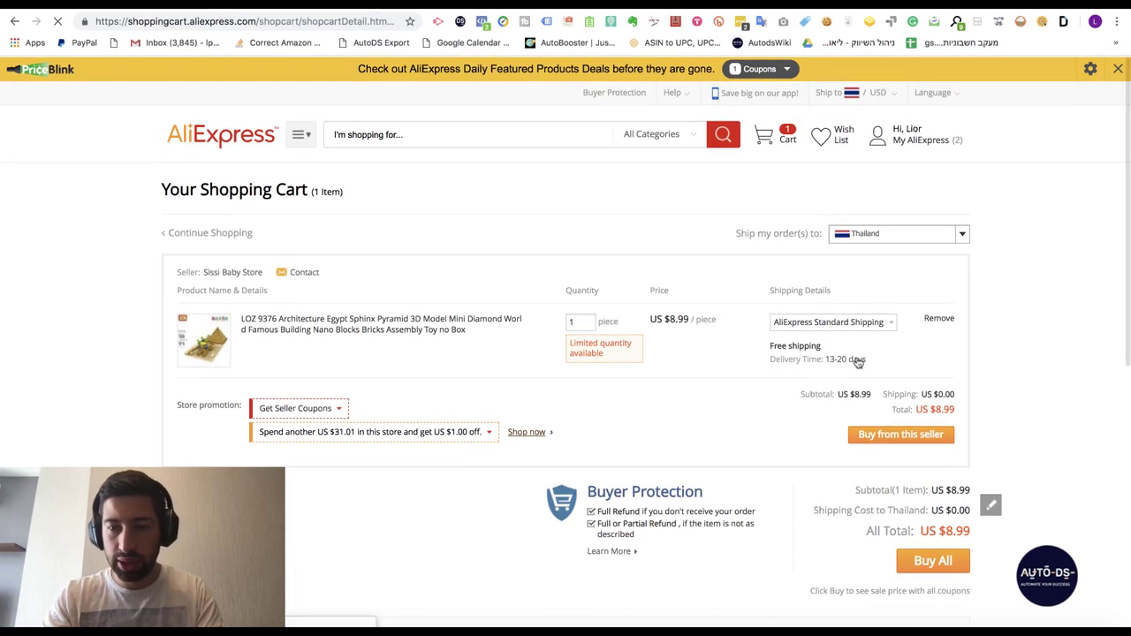
{"action": "scroll", "coordinate": [623, 339], "scroll_direction": "down", "scroll_amount": 2}
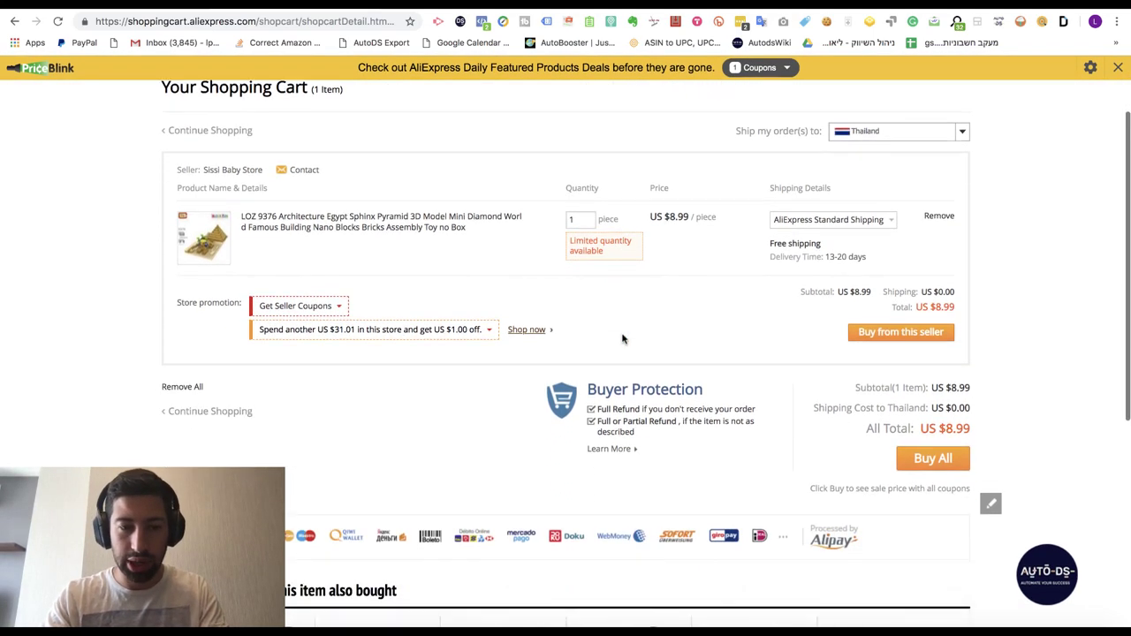
{"action": "scroll", "coordinate": [621, 338], "scroll_direction": "up", "scroll_amount": 2}
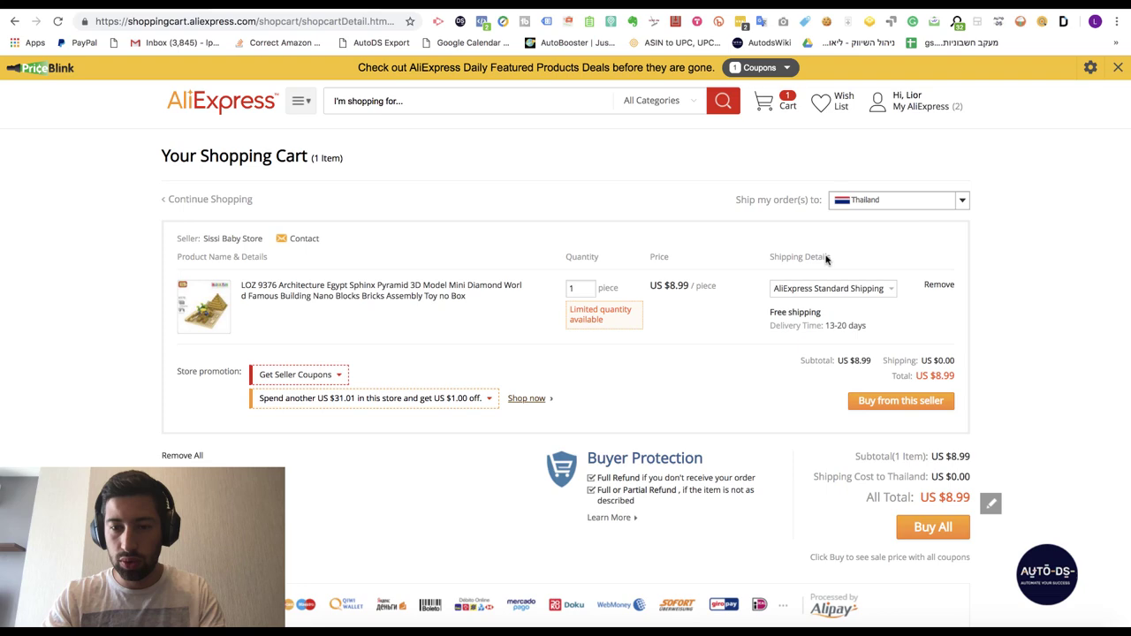
- Check out from this seller and fill the shipping address with the pasted customer address
{"action": "left_click", "coordinate": [908, 400]}
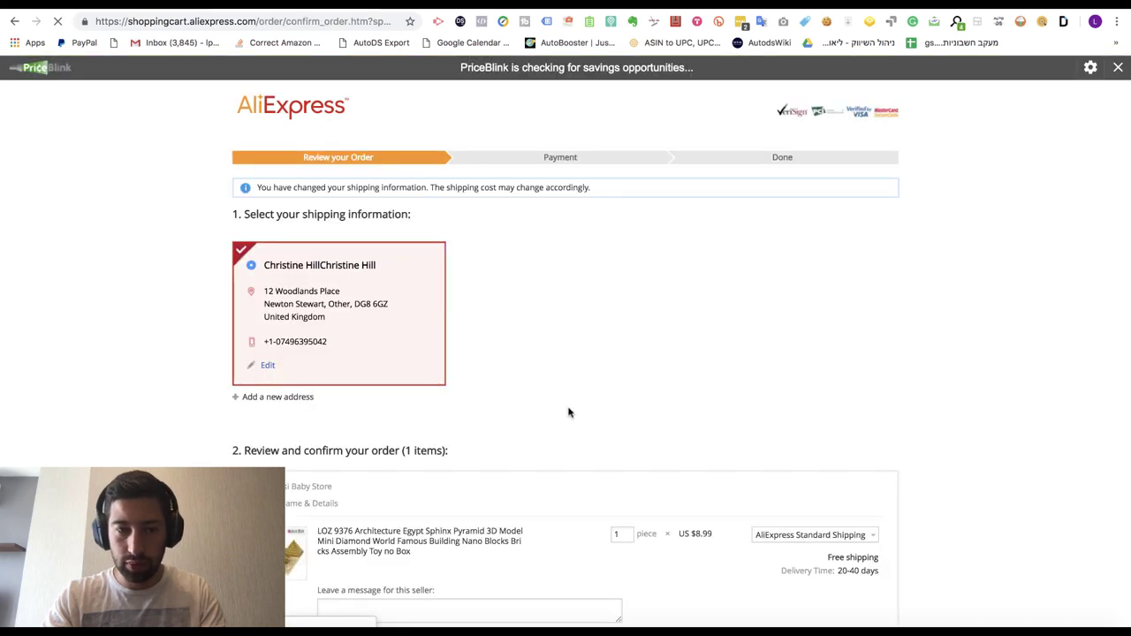
{"action": "scroll", "coordinate": [566, 410], "scroll_direction": "down", "scroll_amount": 4}
{"action": "scroll", "coordinate": [545, 410], "scroll_direction": "up", "scroll_amount": 3}
{"action": "scroll", "coordinate": [549, 421], "scroll_direction": "up", "scroll_amount": 2}
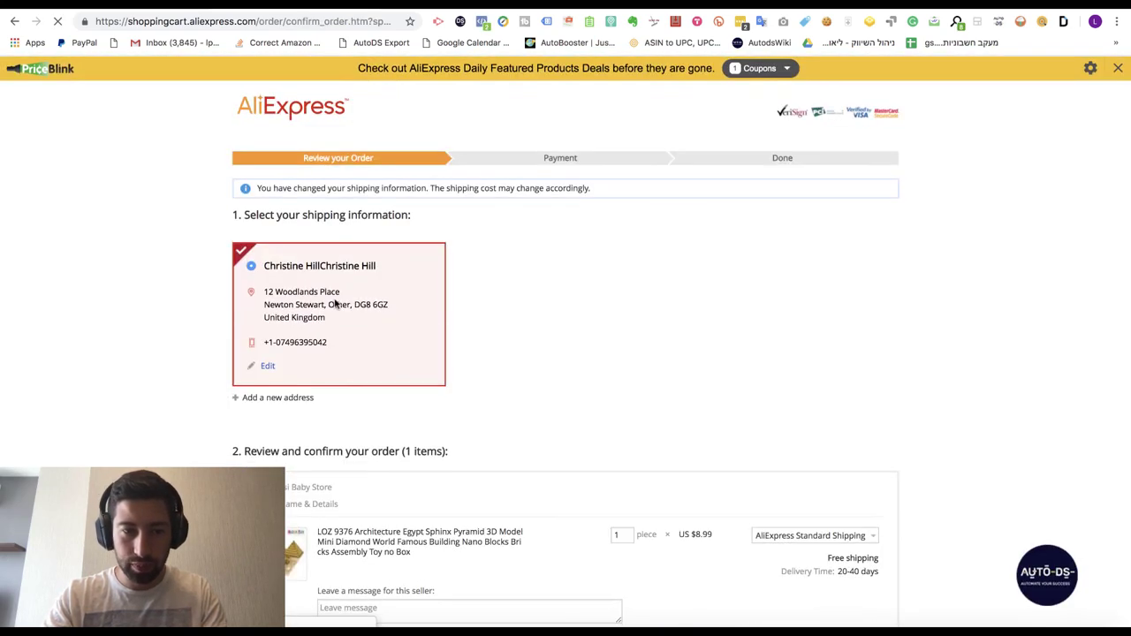
{"action": "left_click", "coordinate": [268, 366]}
{"action": "scroll", "coordinate": [477, 495], "scroll_direction": "down", "scroll_amount": 2}
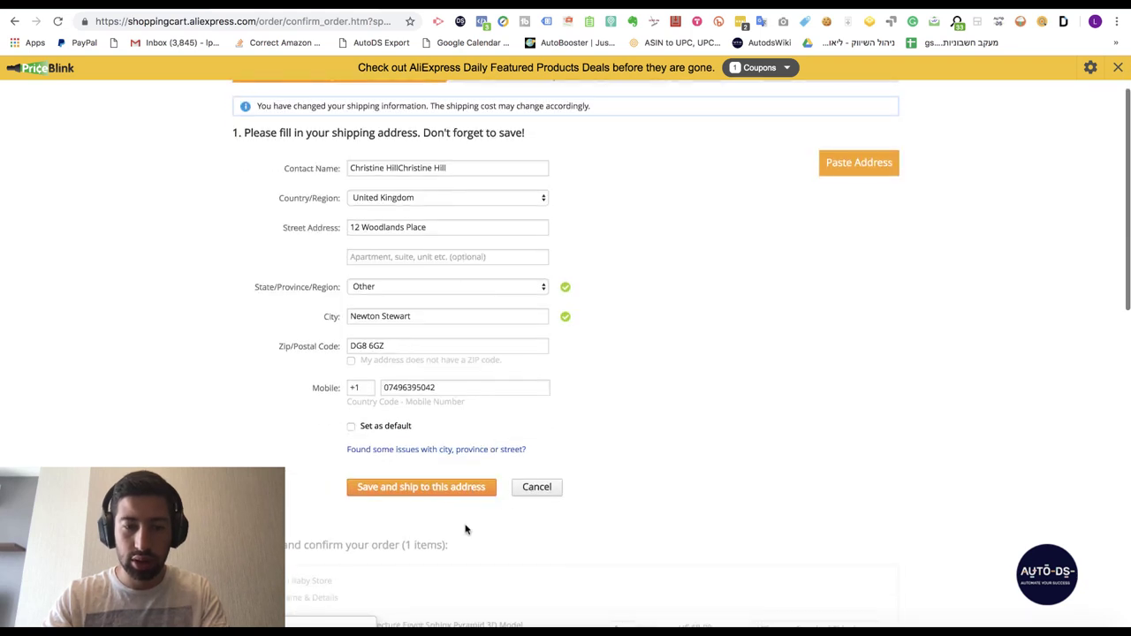
{"action": "left_click", "coordinate": [855, 168]}
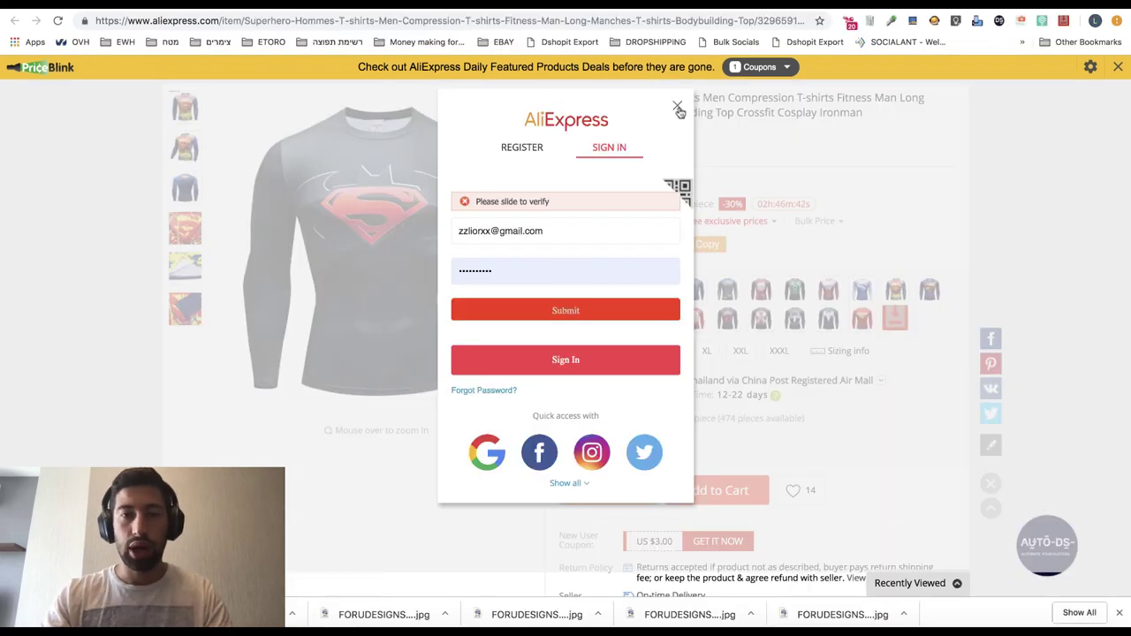
- Dismiss the AliExpress sign-in dialog and decline saving the password
{"action": "left_click", "coordinate": [678, 109]}
{"action": "left_click", "coordinate": [822, 43]}
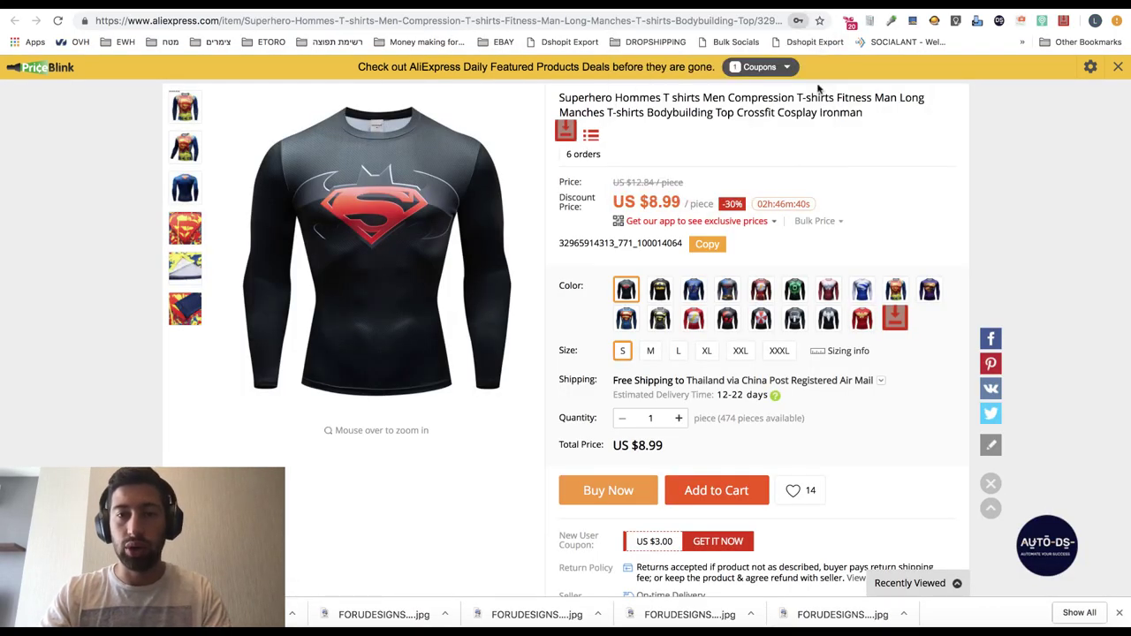
{"action": "scroll", "coordinate": [804, 170], "scroll_direction": "down", "scroll_amount": 3}
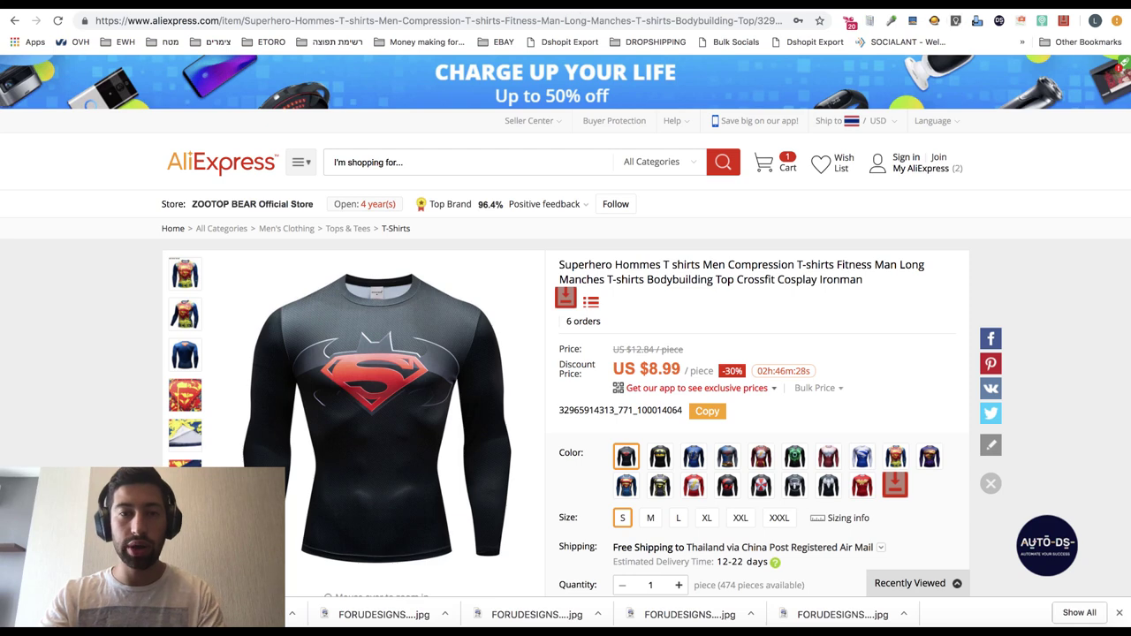
- Search 'GOOGLE KEEP CHROME EXTENTION' and open the Google Keep Chrome Web Store listing
{"action": "left_click", "coordinate": [626, 7]}
{"action": "type", "text": "GOOGLE"}
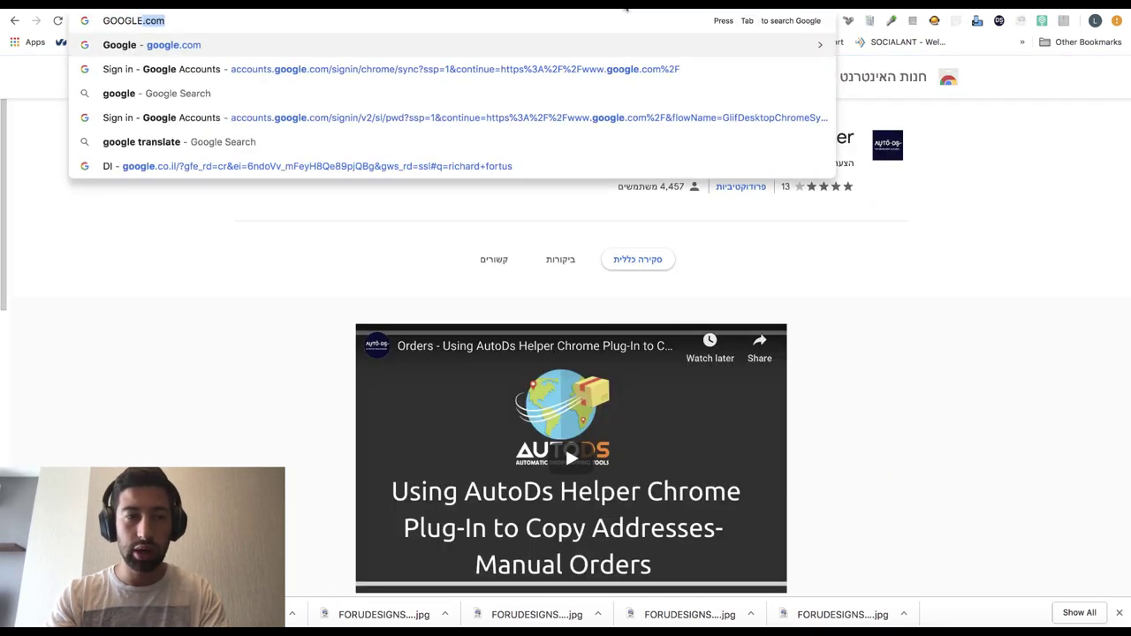
{"action": "type", "text": " KEEP CHROME EXT"}
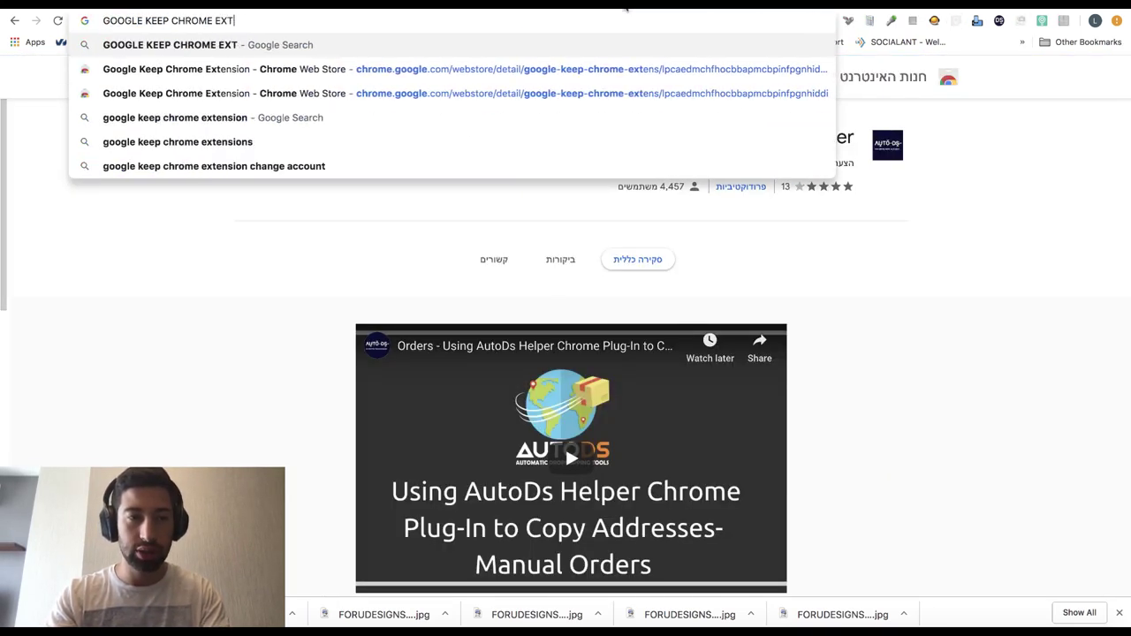
{"action": "type", "text": "ENTION"}
{"action": "key", "text": "Return"}
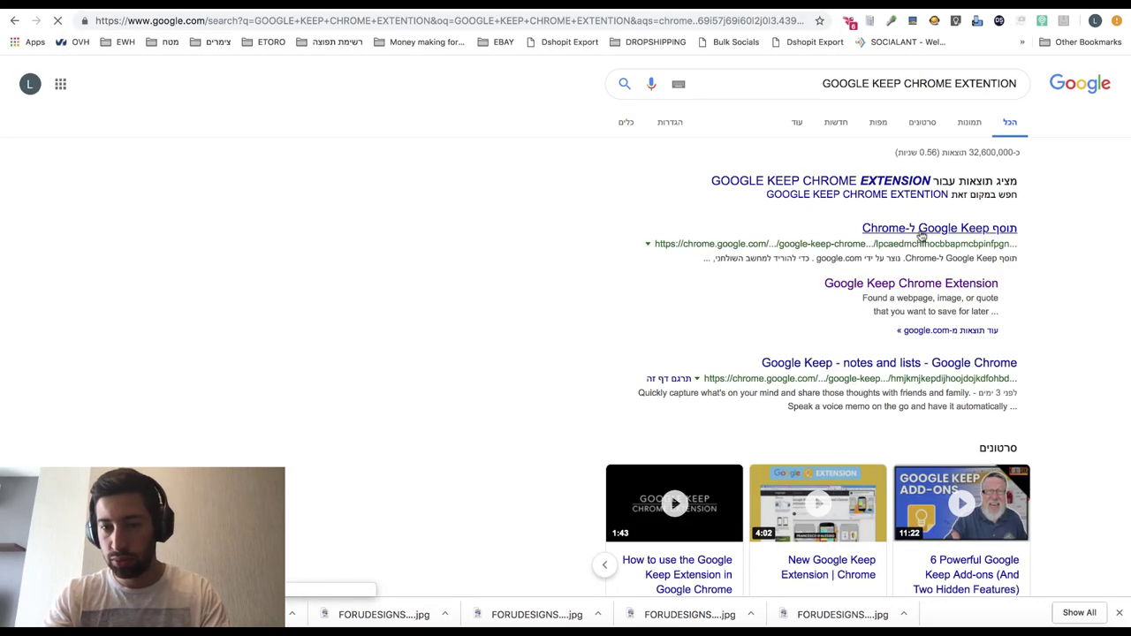
{"action": "left_click", "coordinate": [921, 232]}
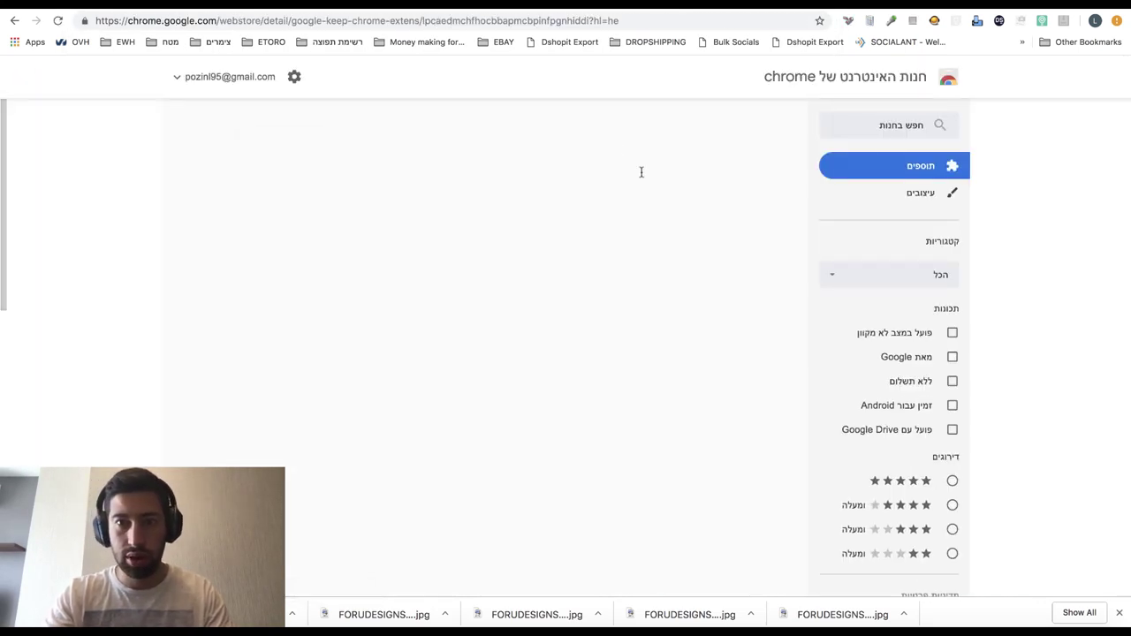
{"action": "left_click_drag", "start_coordinate": [630, 141], "coordinate": [869, 148]}
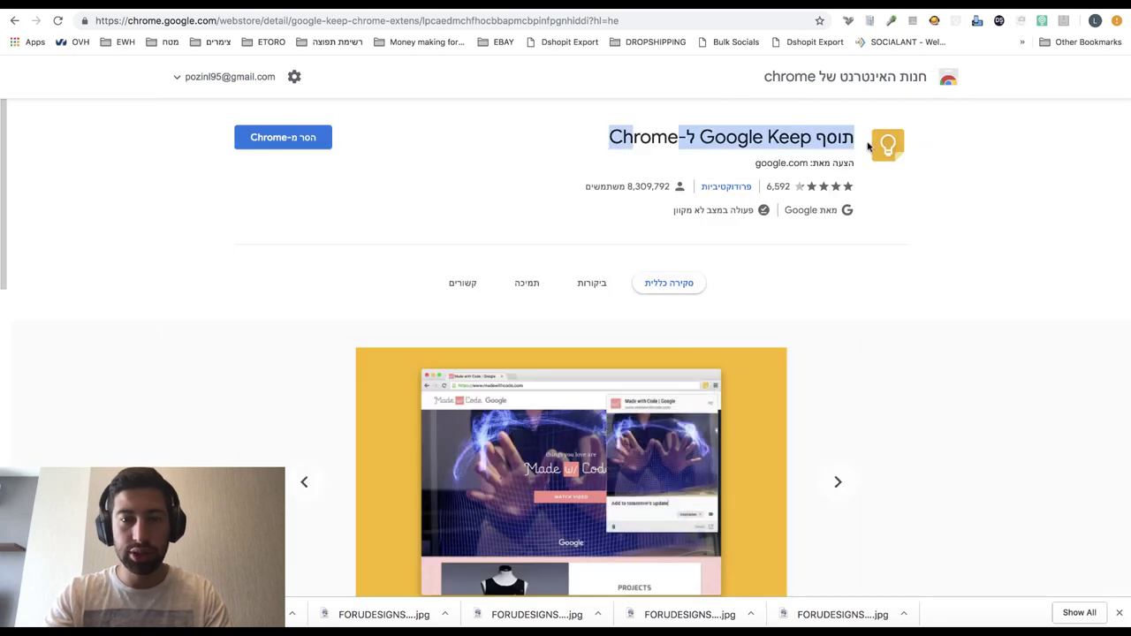
{"action": "left_click", "coordinate": [789, 139]}
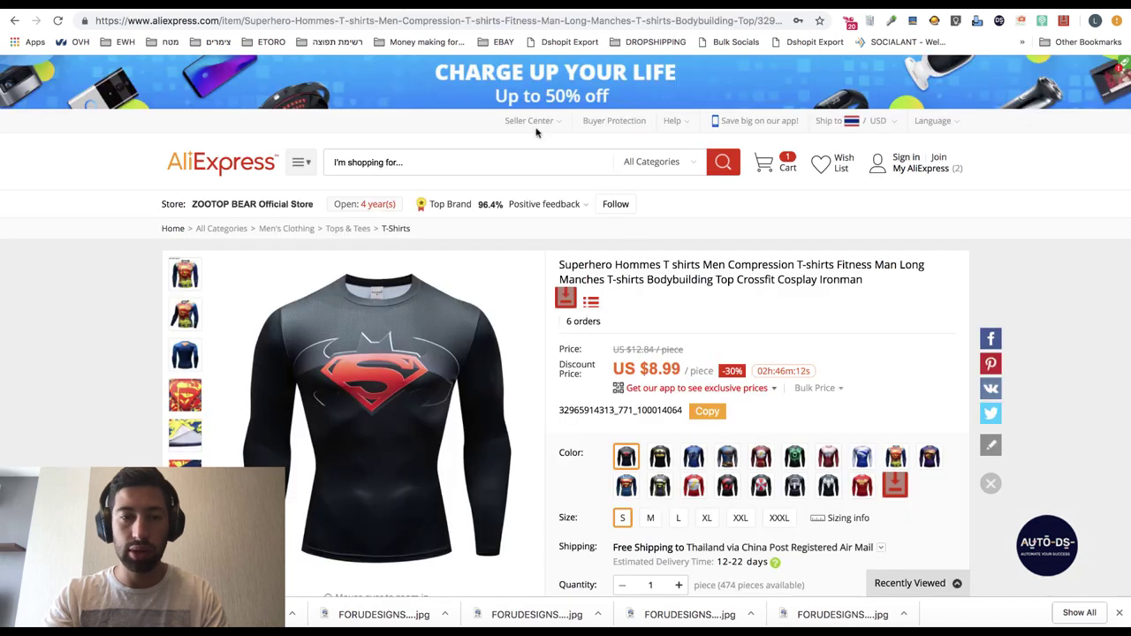
- Create a Keep note for the T-shirt page titled 'Good t-shirt to sell' with text '-Found that the price is'
{"action": "scroll", "coordinate": [728, 301], "scroll_direction": "down", "scroll_amount": 1}
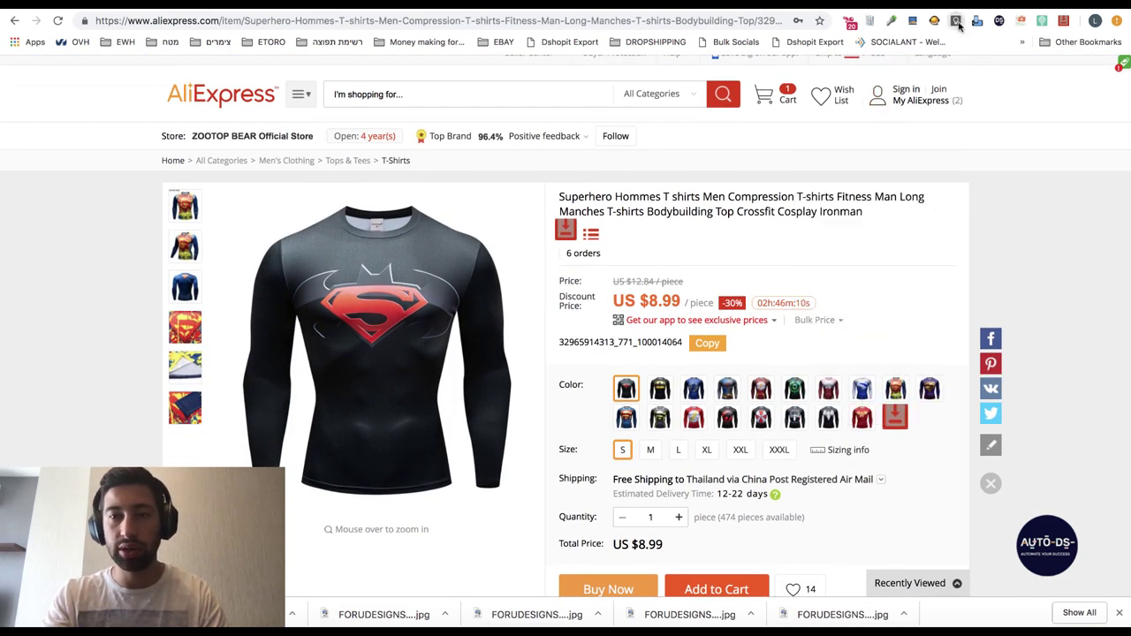
{"action": "left_click", "coordinate": [957, 22]}
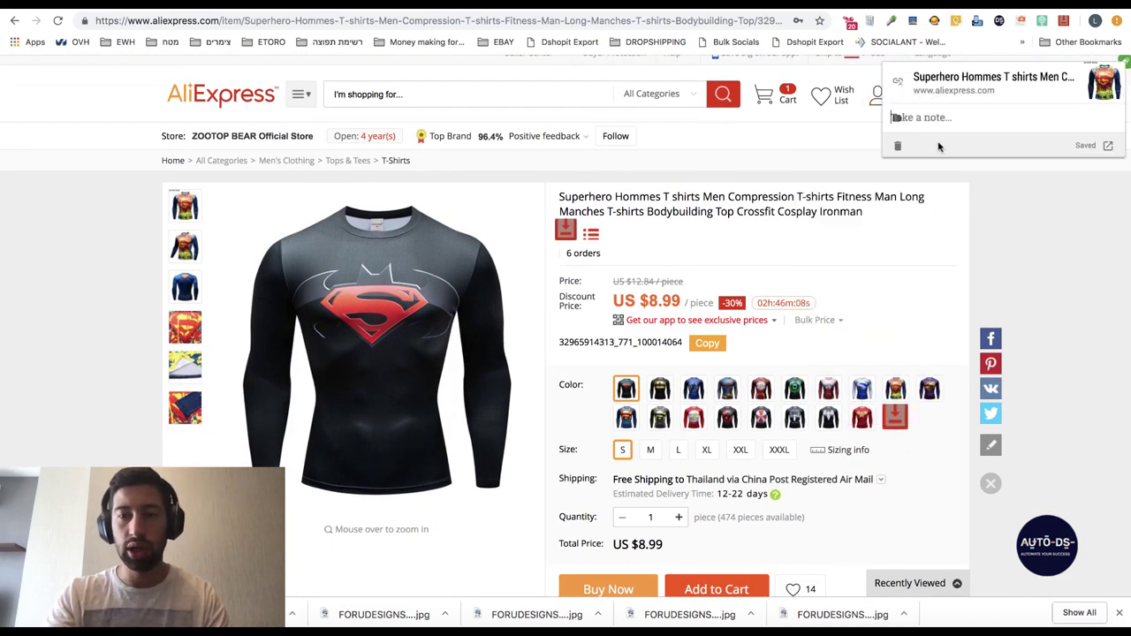
{"action": "left_click", "coordinate": [961, 116]}
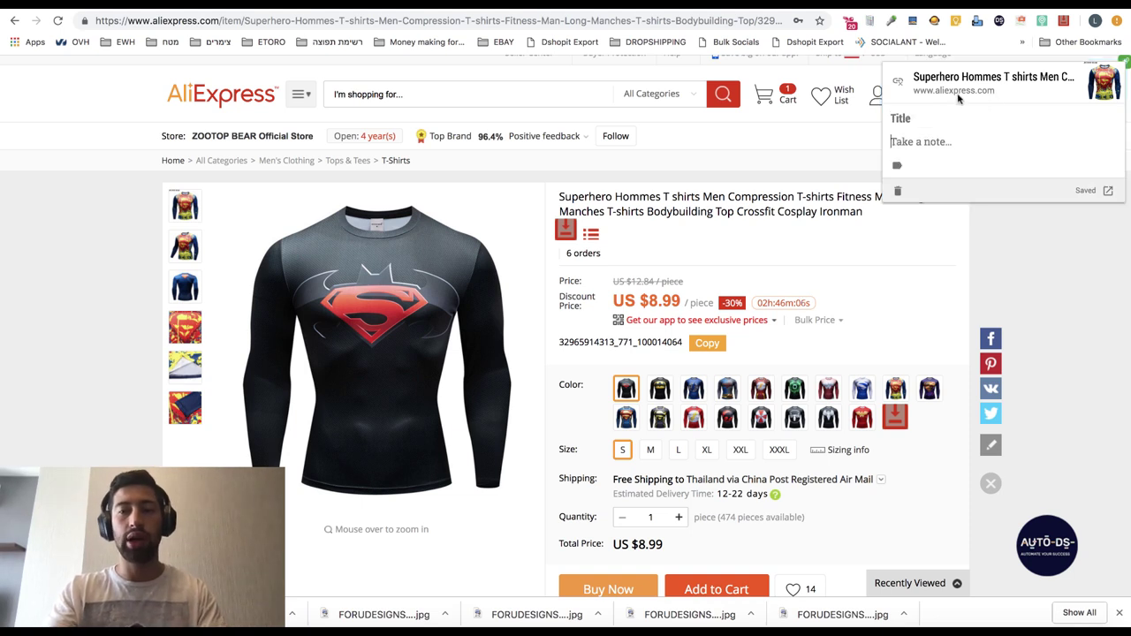
{"action": "type", "text": "a"}
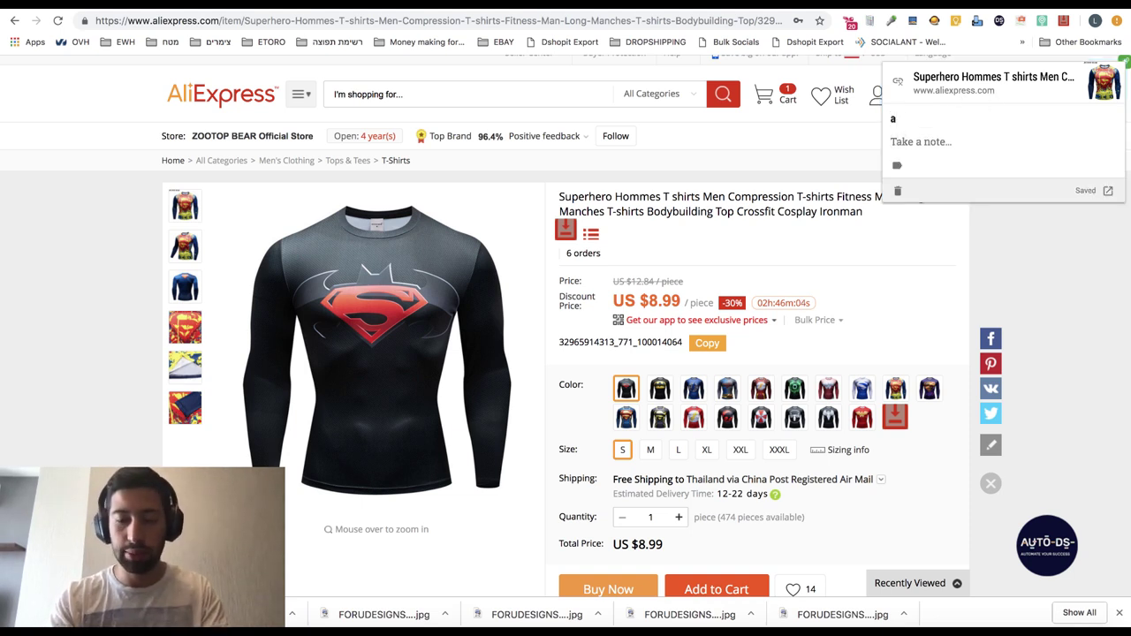
{"action": "key", "text": "BackSpace"}
{"action": "type", "text": "Good tshirt to sell"}
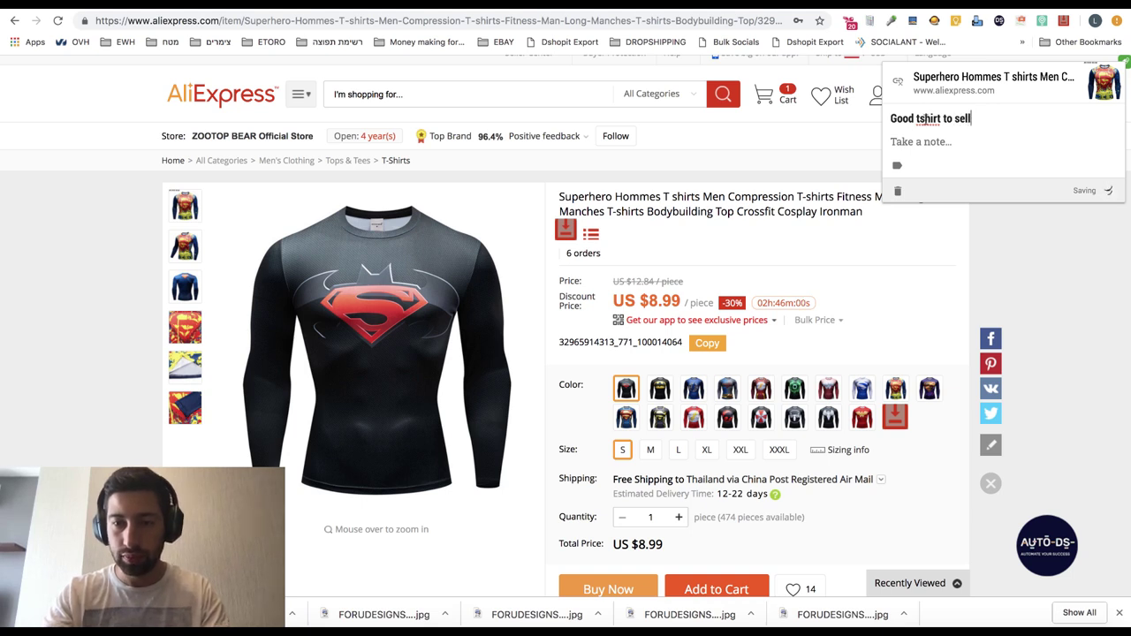
{"action": "left_click", "coordinate": [920, 117]}
{"action": "type", "text": "-Fou"}
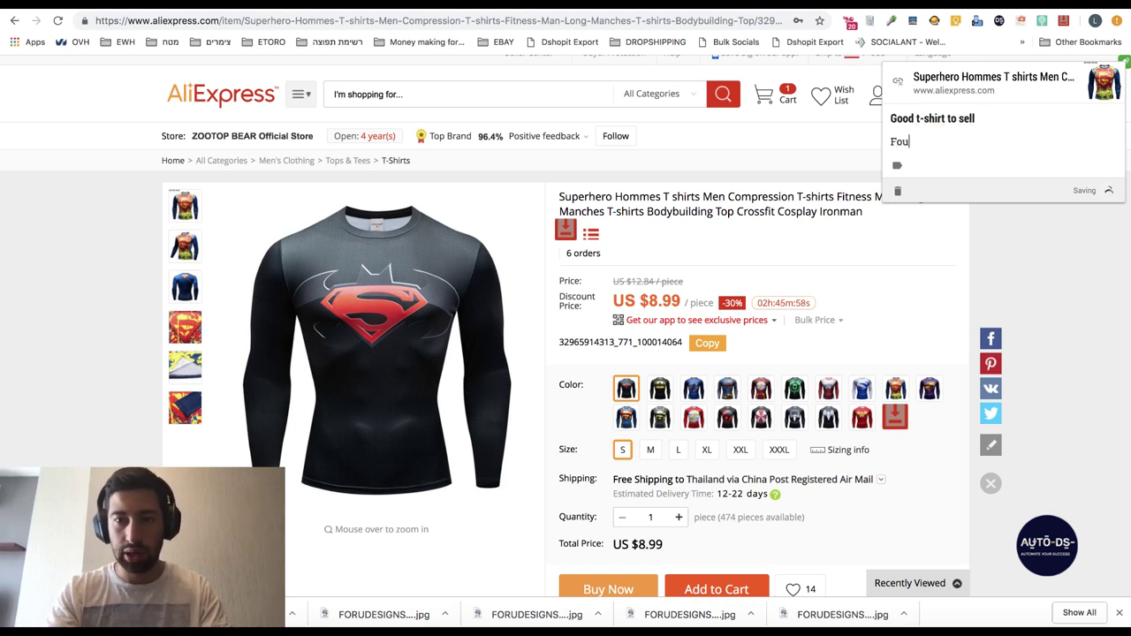
{"action": "type", "text": "nd that the price is very good"}
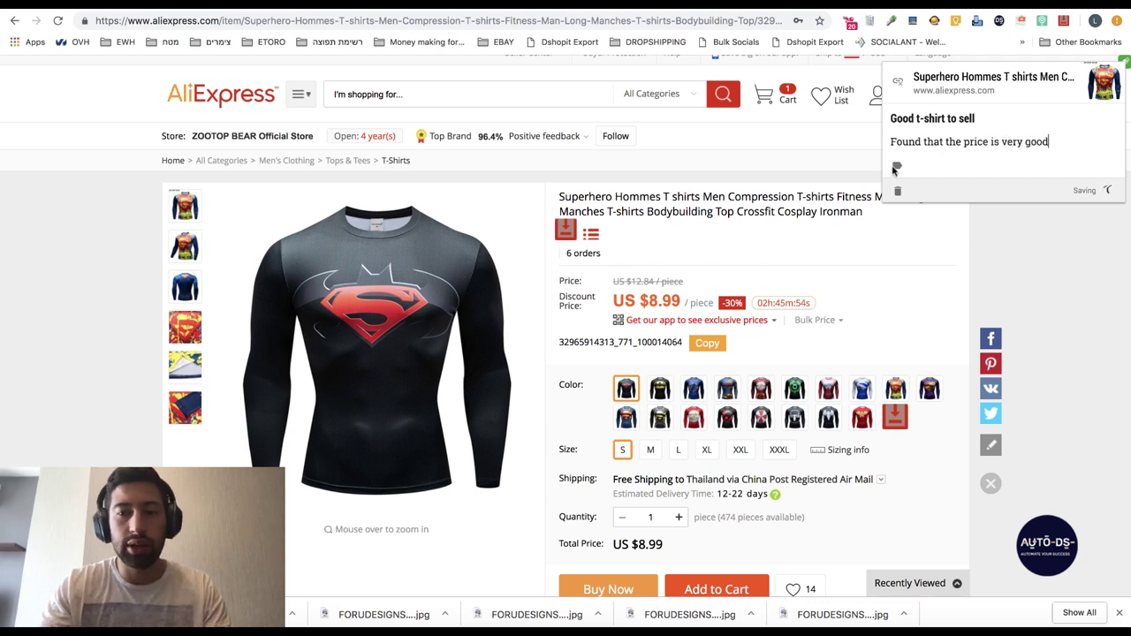
- Label the note Good products and open it on the Keep website
{"action": "left_click", "coordinate": [896, 169]}
{"action": "left_click", "coordinate": [974, 180]}
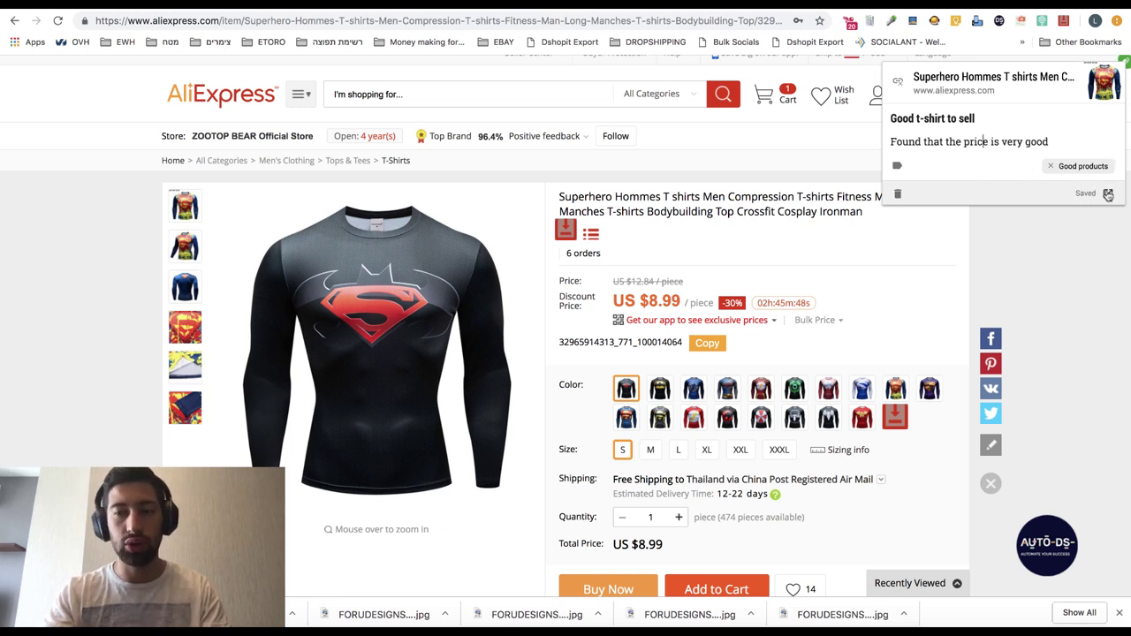
{"action": "left_click", "coordinate": [1107, 195]}
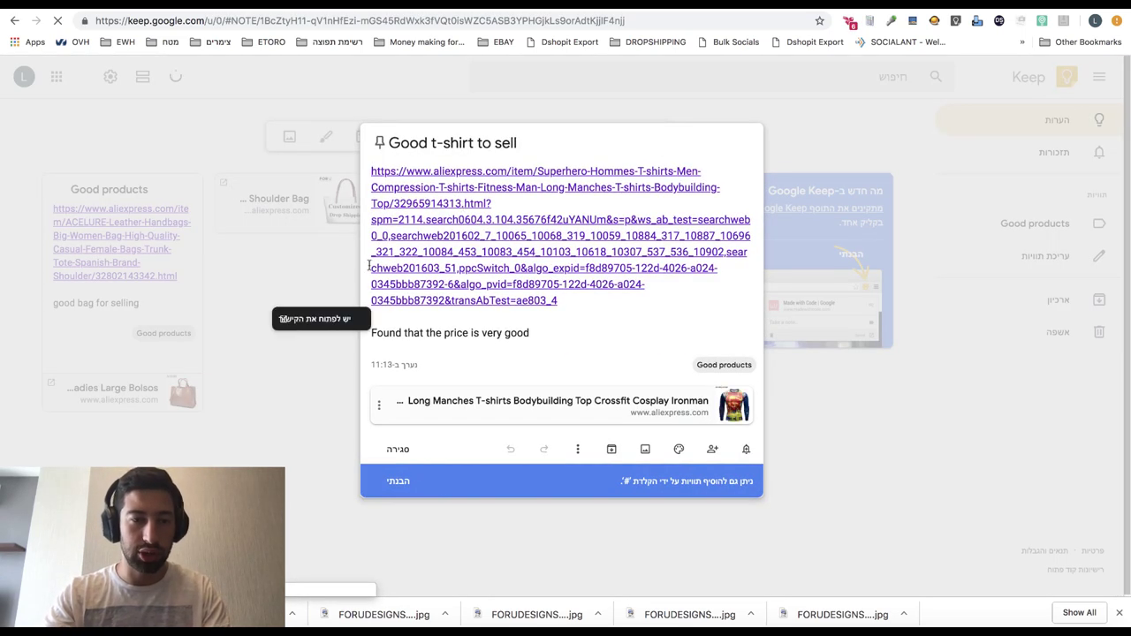
- Reopen the Good t-shirt to sell note and load its copied AliExpress link in the address bar
{"action": "left_click", "coordinate": [157, 258]}
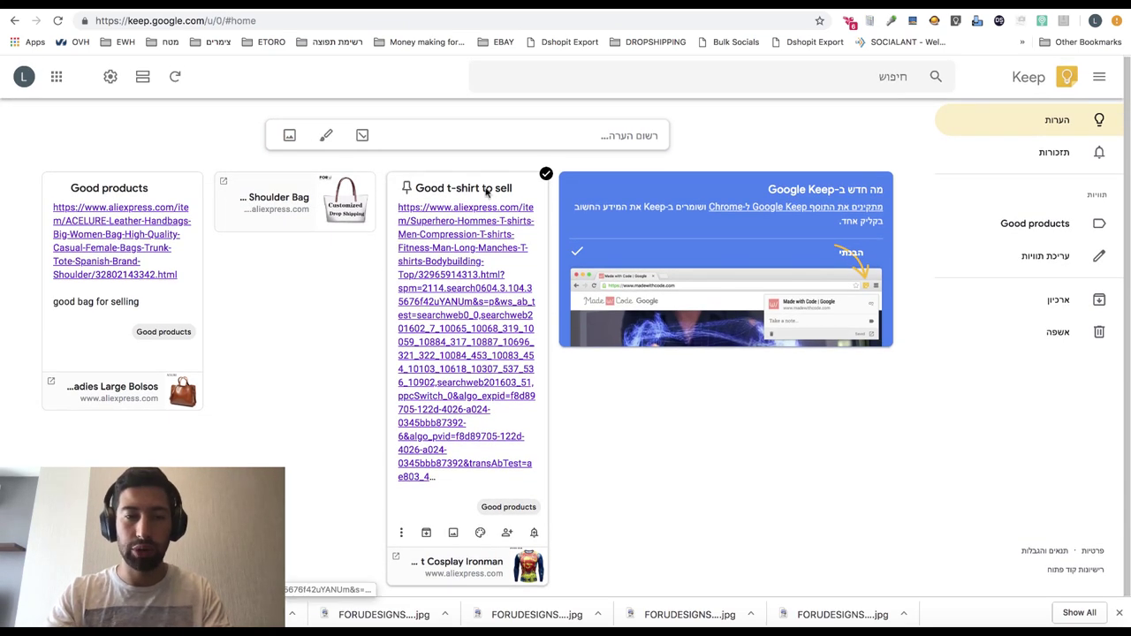
{"action": "left_click", "coordinate": [491, 199]}
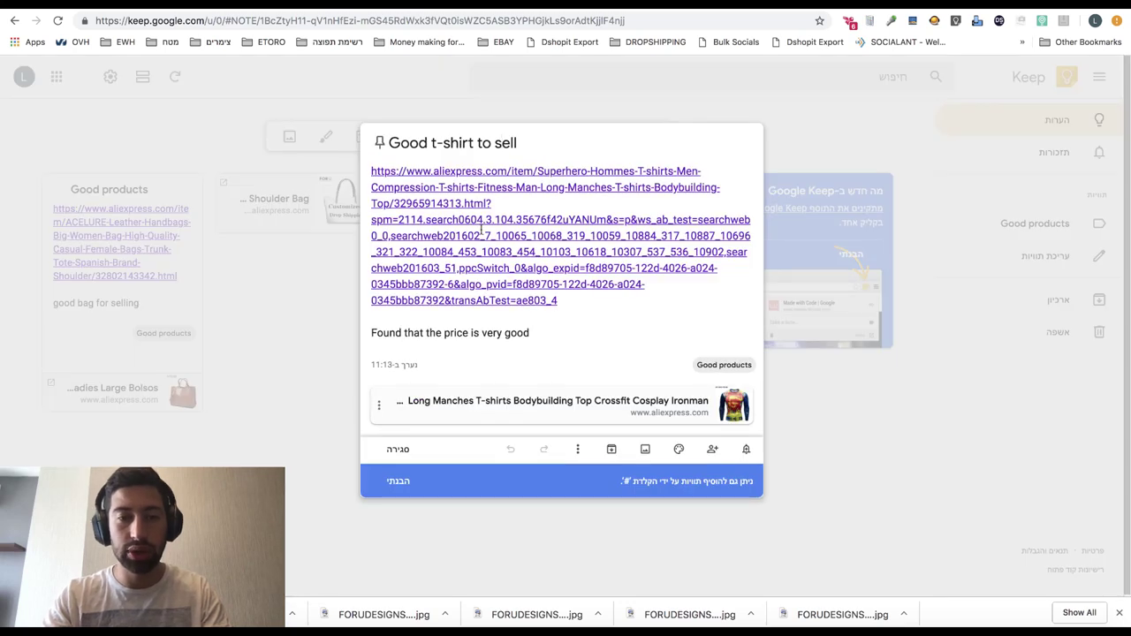
{"action": "triple_click", "coordinate": [482, 230]}
{"action": "key", "text": "super+c"}
{"action": "key", "text": "super+l"}
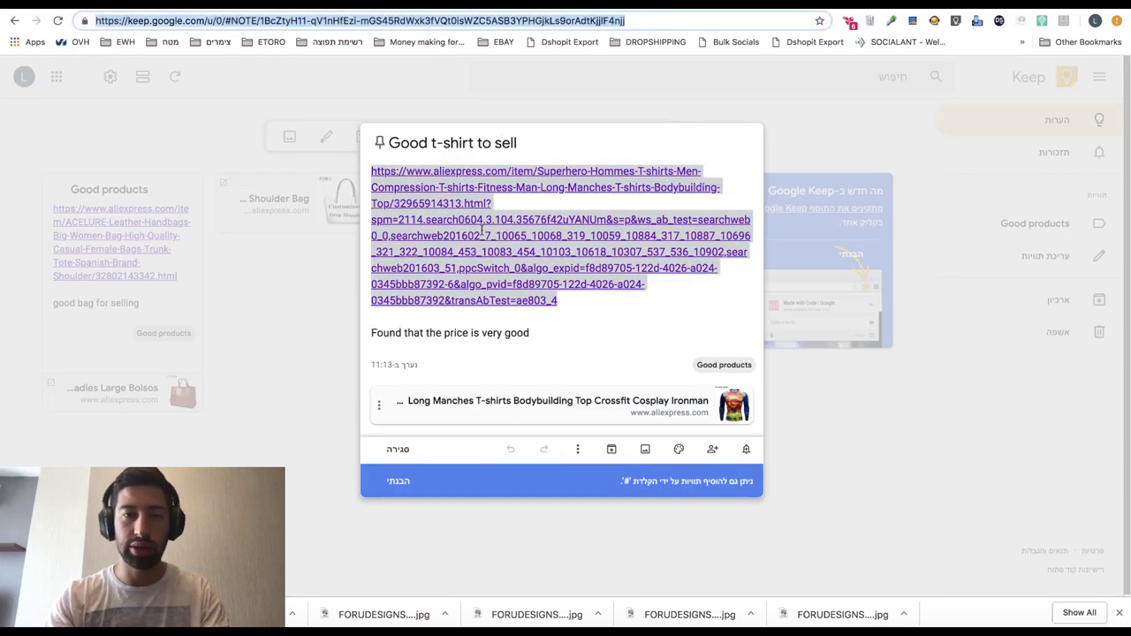
{"action": "key", "text": "super+v"}
{"action": "key", "text": "Return"}
{"action": "scroll", "coordinate": [697, 281], "scroll_direction": "down", "scroll_amount": 3}
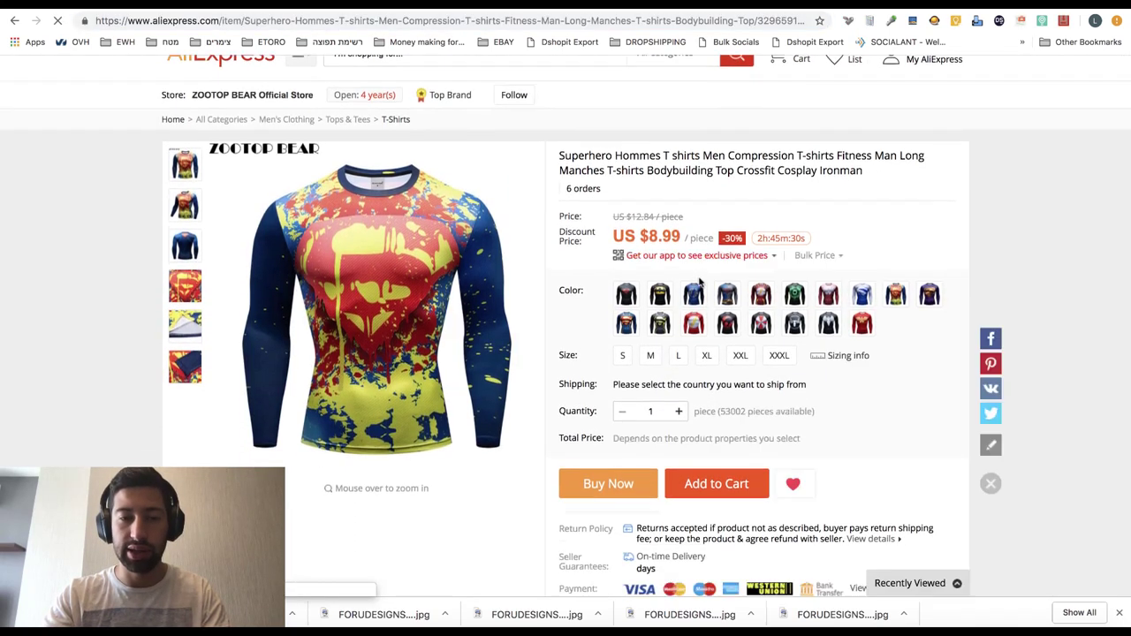
{"action": "scroll", "coordinate": [863, 157], "scroll_direction": "up", "scroll_amount": 3}
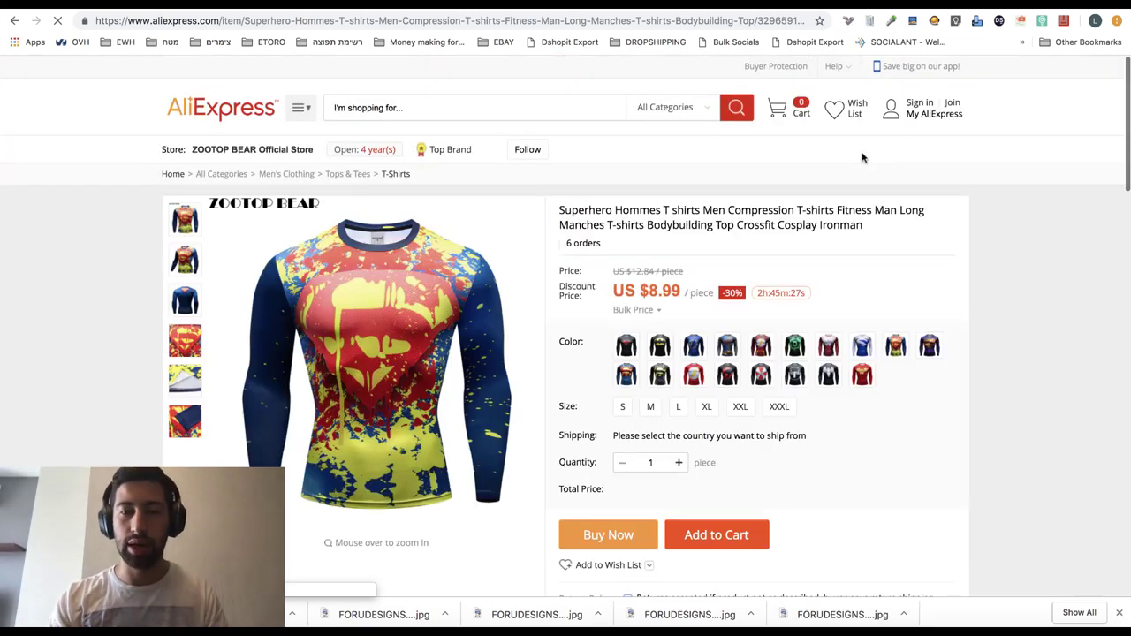
{"action": "scroll", "coordinate": [861, 155], "scroll_direction": "down", "scroll_amount": 1}
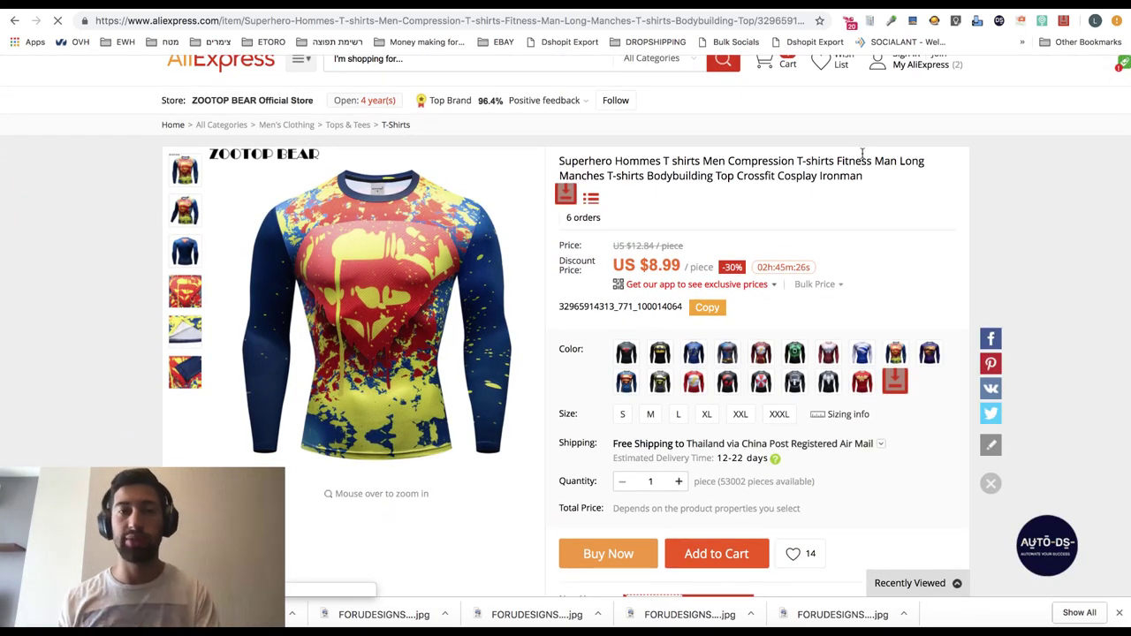